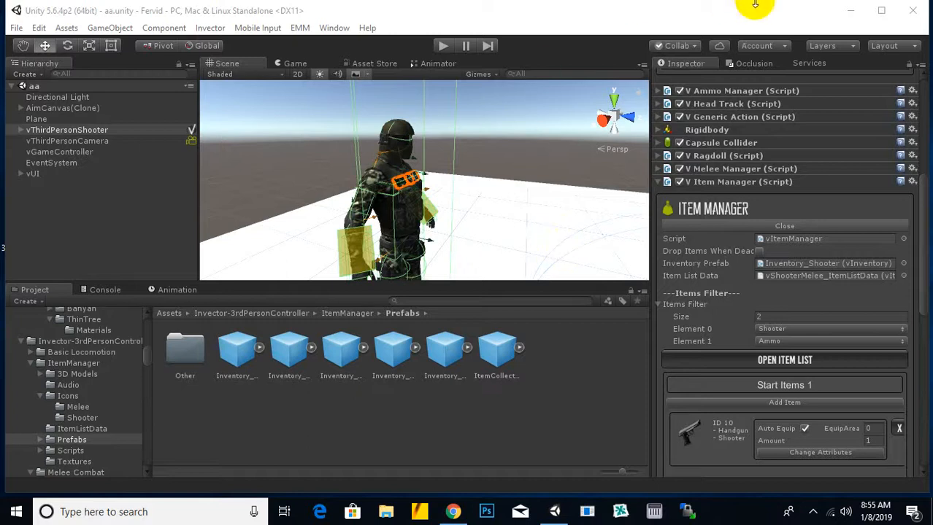
Step: Maximize the editor window and examine the soldier character's body, chest patches and arms from several angles in the scene
click(881, 12)
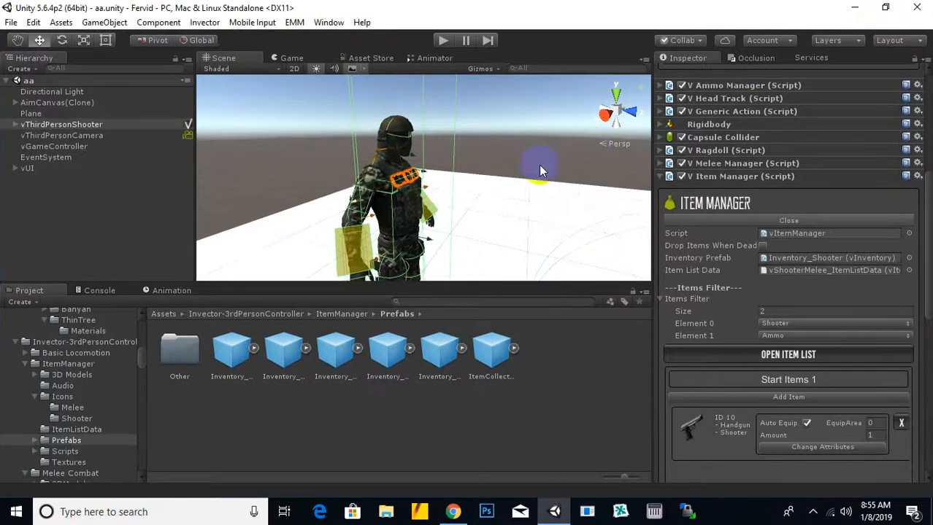
scroll(449, 200, down, 4)
middle_drag(452, 221, 457, 196)
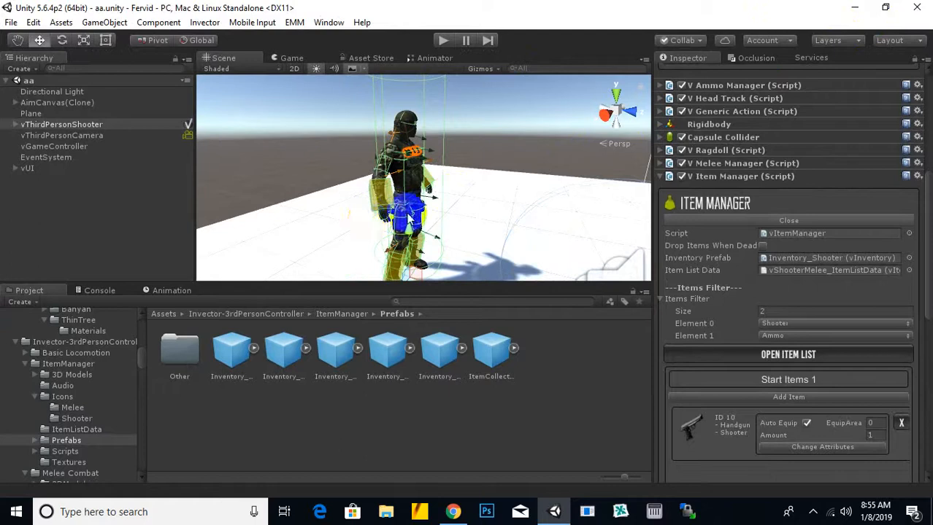
scroll(435, 261, up, 3)
scroll(422, 261, up, 5)
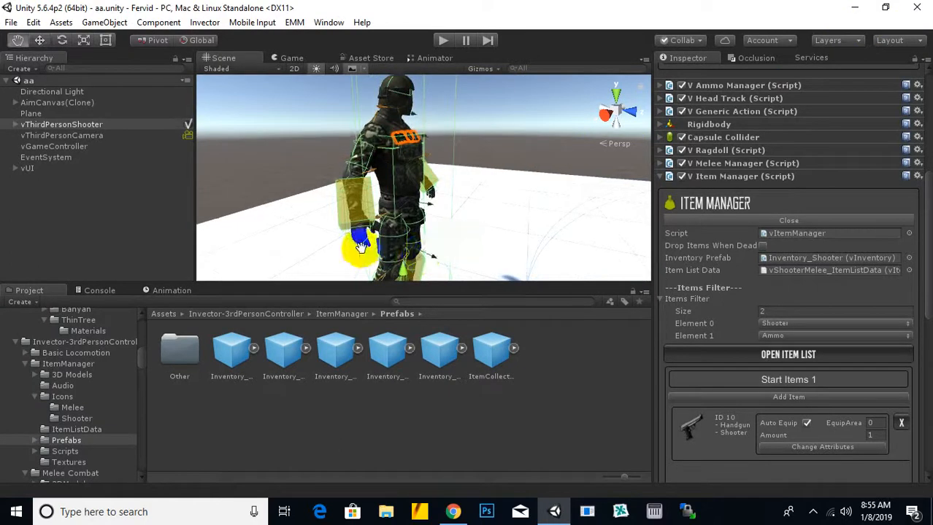
middle_drag(500, 177, 501, 274)
scroll(441, 193, up, 5)
scroll(438, 191, down, 2)
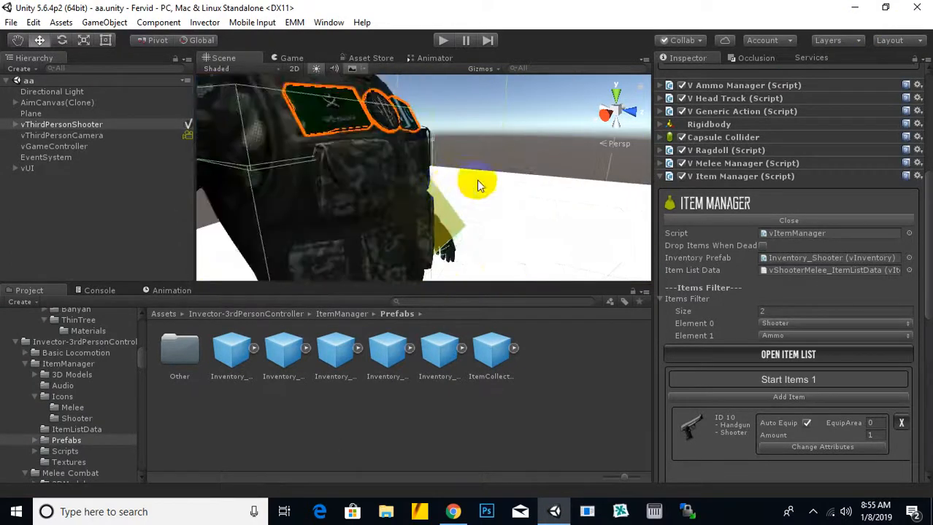
middle_drag(478, 182, 492, 218)
scroll(492, 215, down, 5)
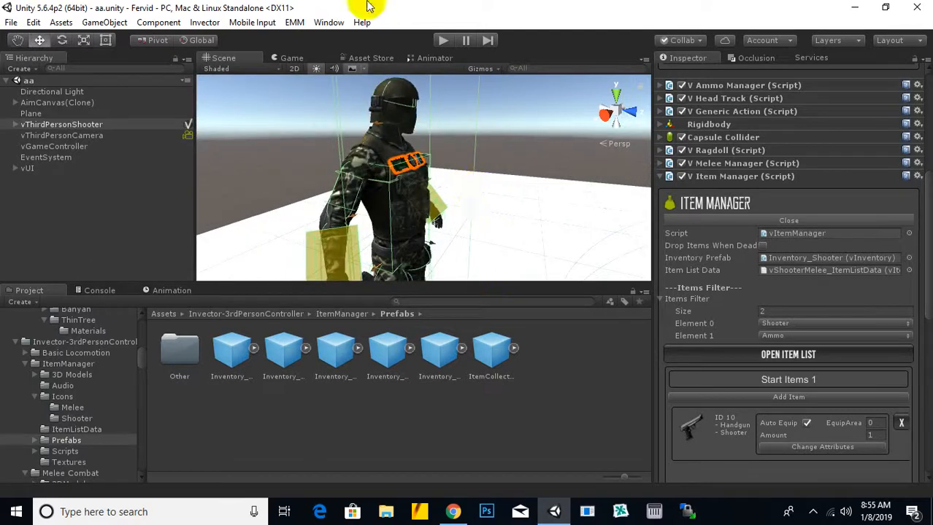
alt+drag(320, 135, 502, 145)
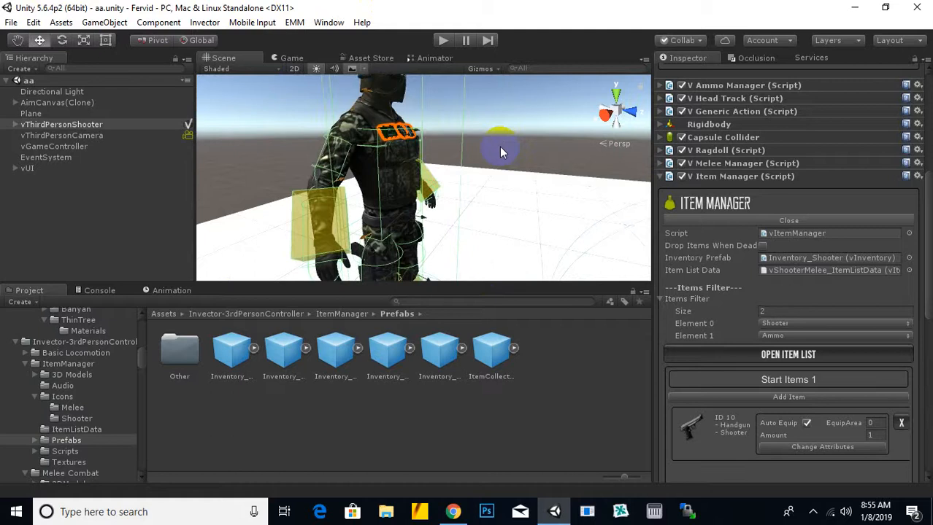
alt+drag(498, 149, 487, 212)
scroll(410, 188, up, 5)
scroll(410, 187, down, 4)
mouse_move(425, 184)
alt+mouse_down()
mouse_move(450, 176)
mouse_move(427, 192)
mouse_move(298, 187)
mouse_move(121, 208)
mouse_move(504, 183)
mouse_move(426, 195)
alt+mouse_up()
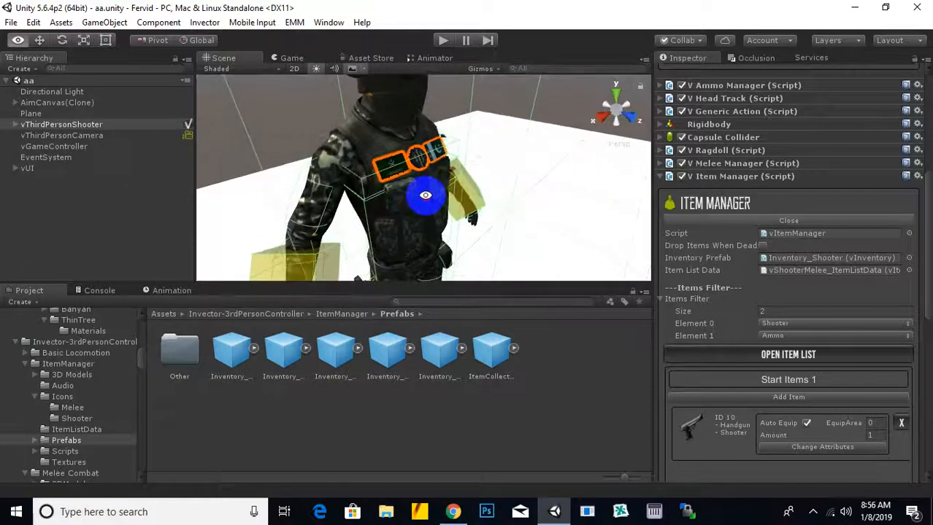
scroll(544, 191, down, 4)
middle_drag(544, 207, 537, 165)
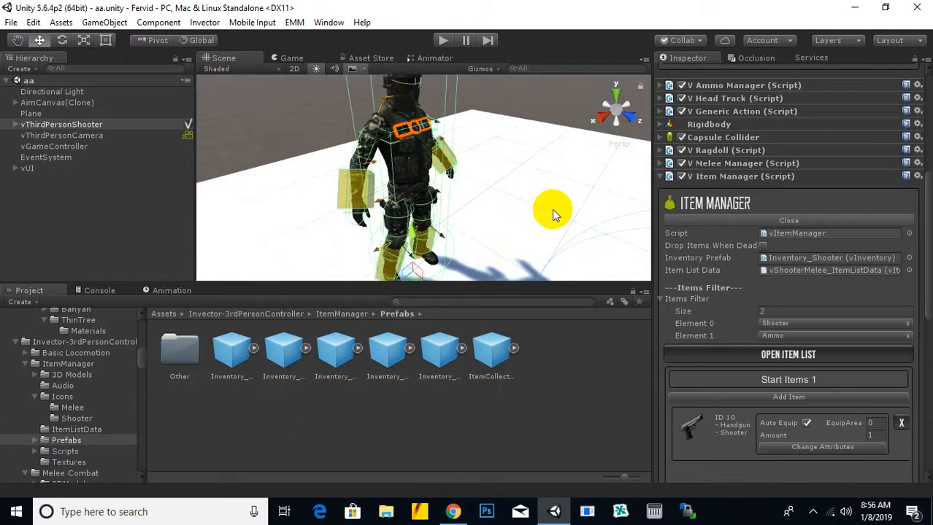
alt+drag(493, 188, 461, 176)
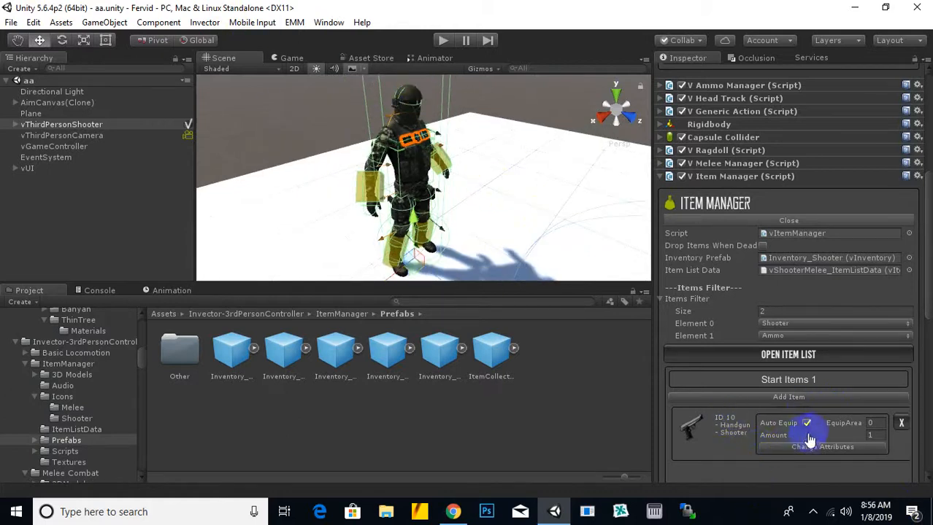
Step: Show the root Assets folder and rename the vThirdPersonShooter object to fervid
click(173, 318)
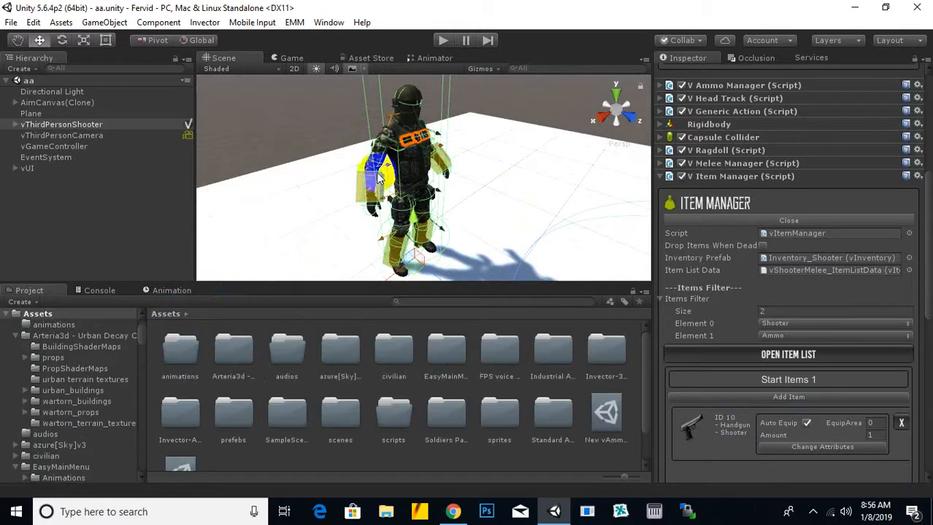
middle_drag(474, 169, 448, 179)
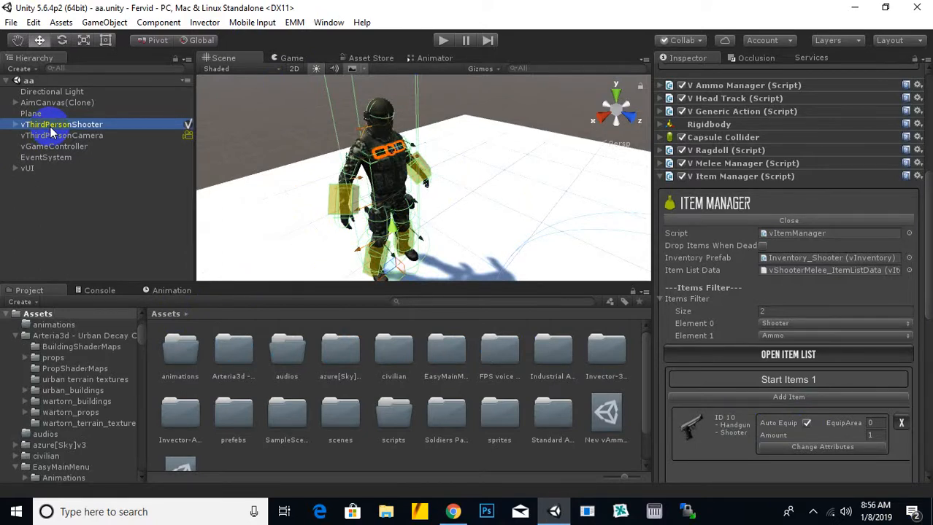
right_click(49, 126)
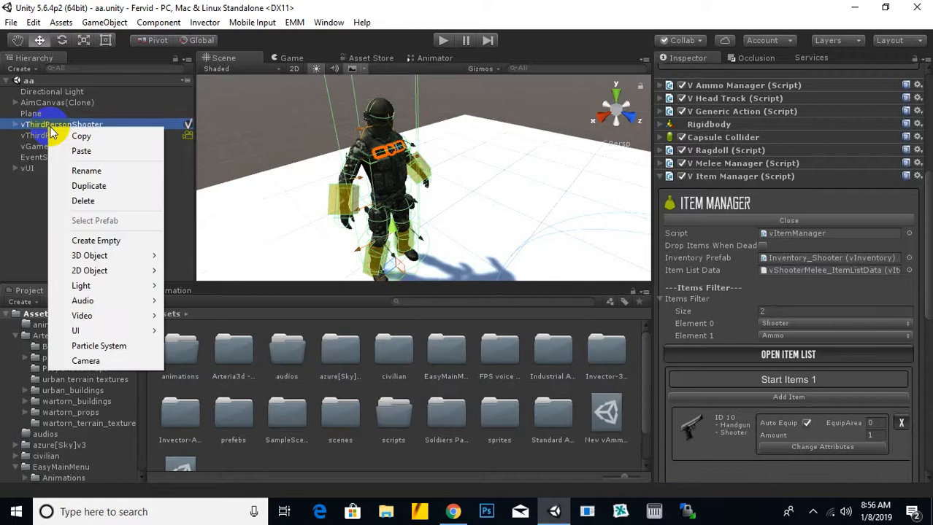
click(84, 170)
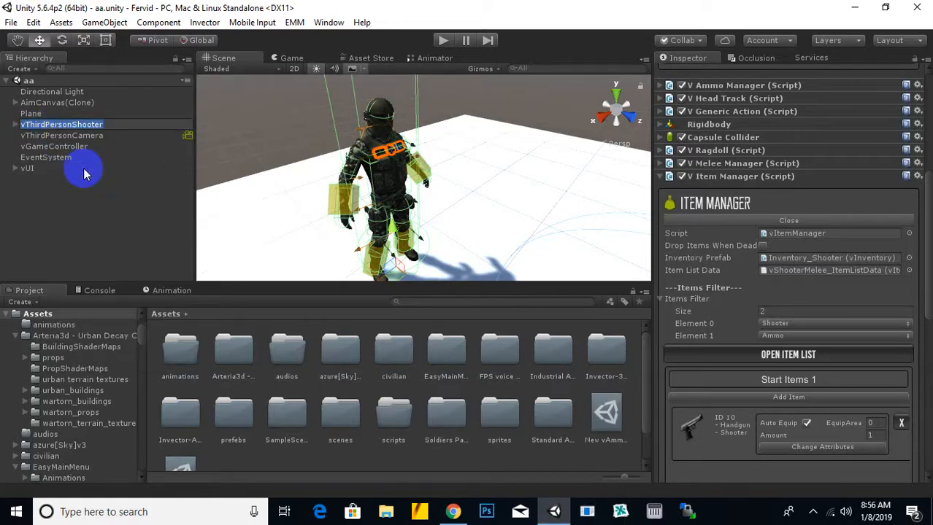
text(ferv)
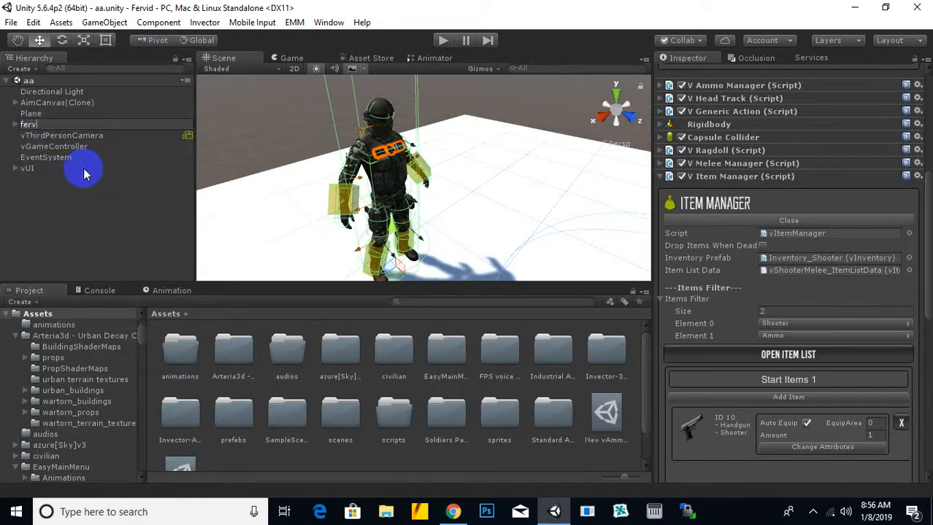
text(id)
key(Return)
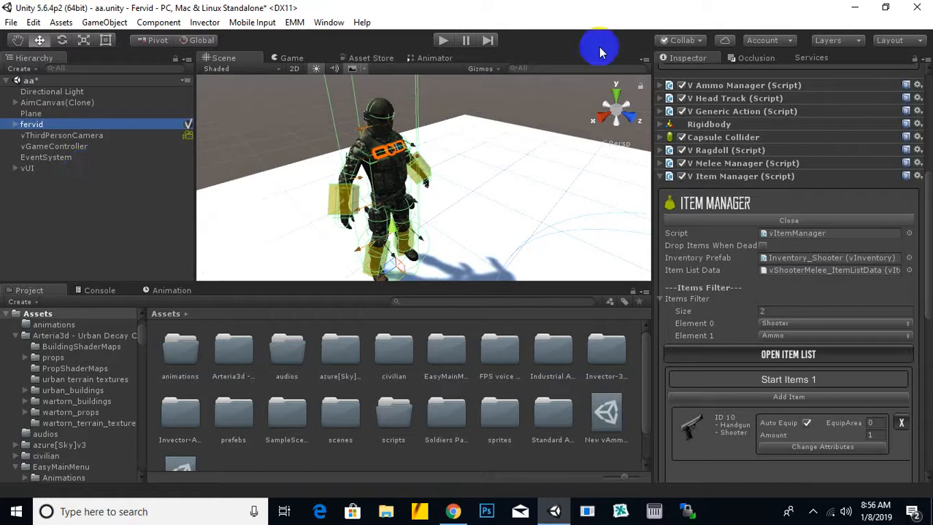
Step: Run the game in play mode and select the handgun held by the character in the scene view
click(444, 41)
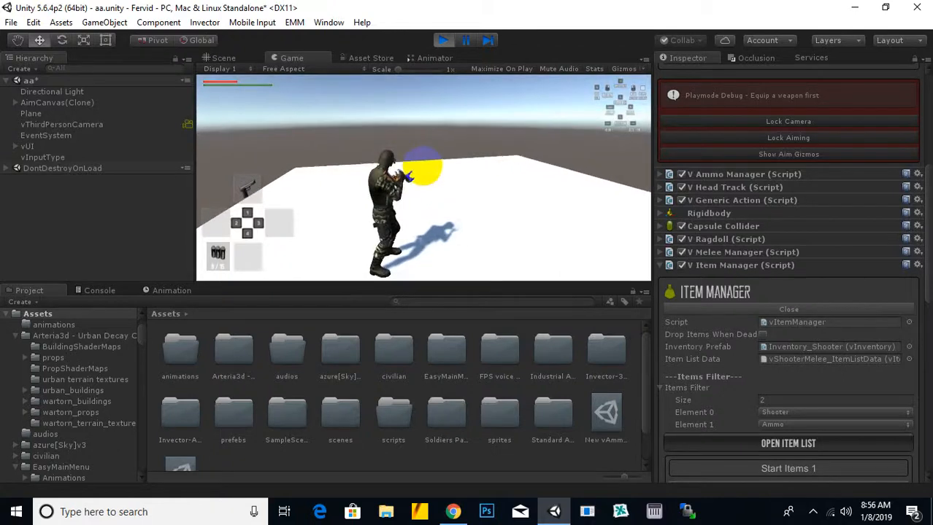
click(233, 57)
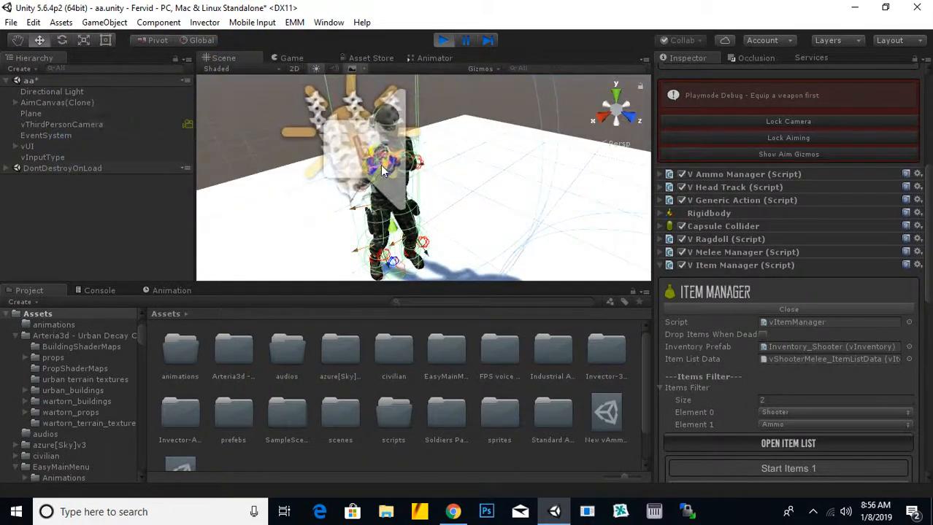
scroll(380, 165, up, 5)
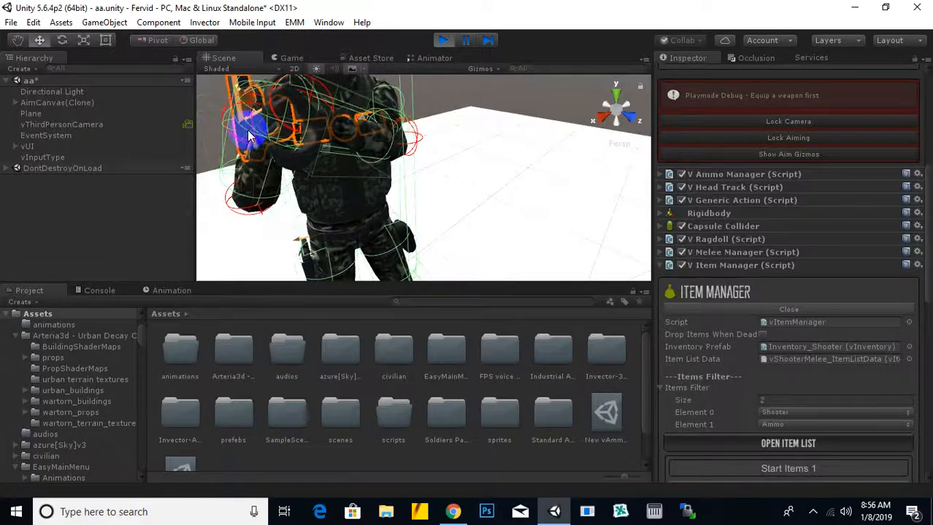
click(248, 135)
scroll(88, 136, up, 5)
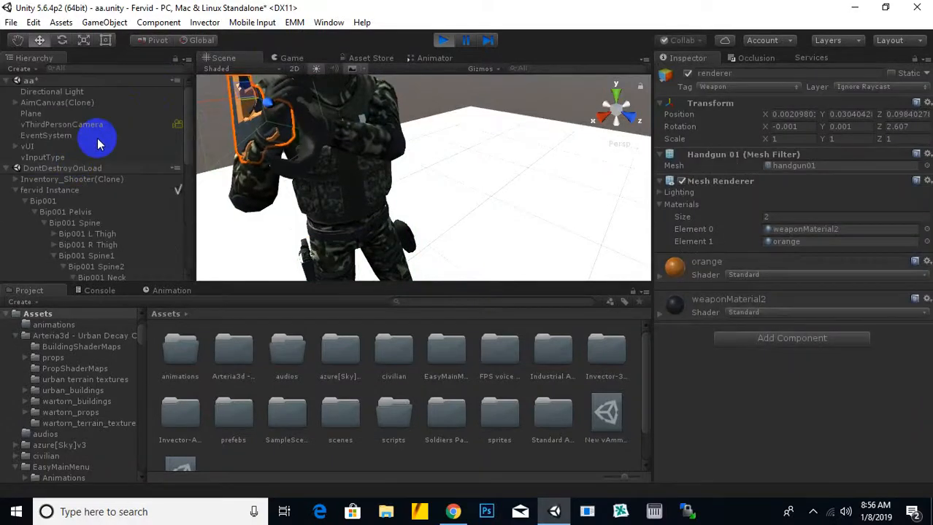
Step: Lock the camera and lock aiming in the Shooter Manager of the fervid Instance object
click(47, 189)
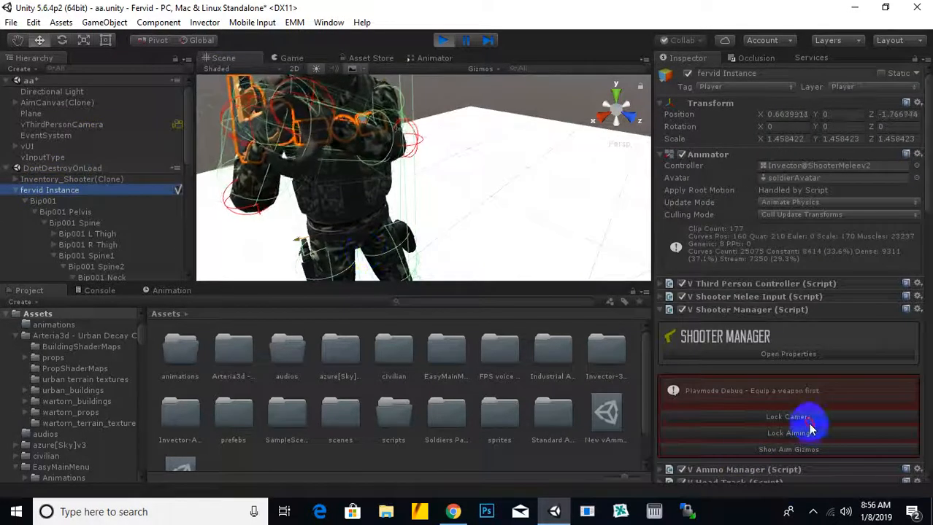
click(806, 418)
click(802, 434)
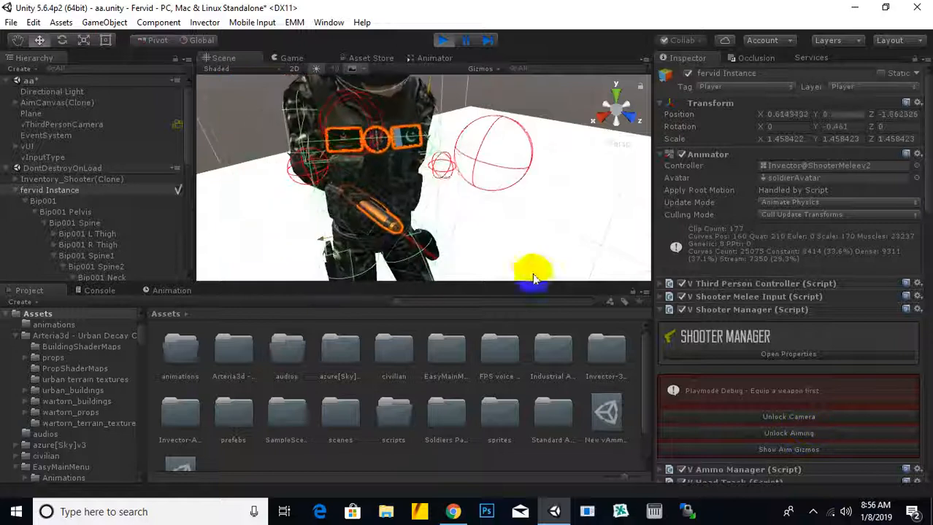
Step: Set the Y rotation of the defaultHandler under the character's right hand to -93.4 so the handgun points forward
scroll(84, 208, down, 6)
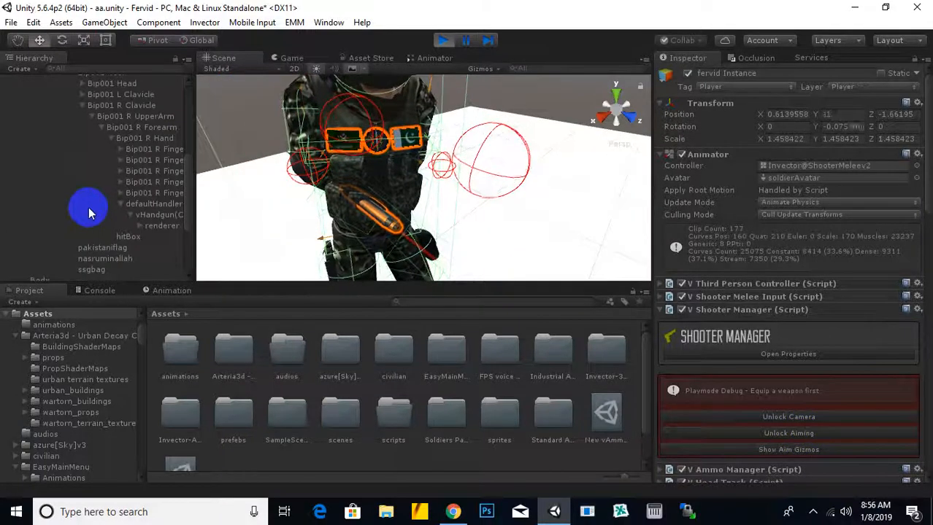
click(154, 205)
alt+drag(417, 189, 467, 169)
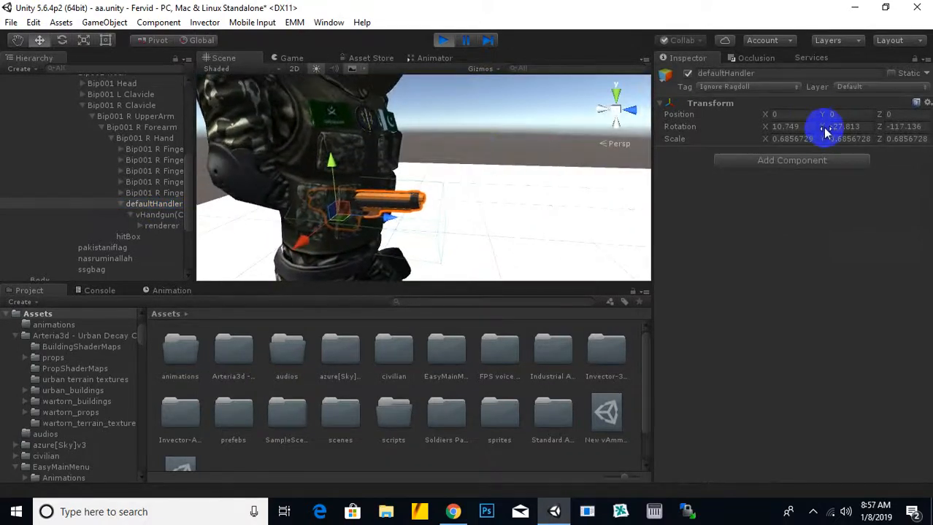
drag(824, 127, 366, 55)
scroll(441, 152, down, 5)
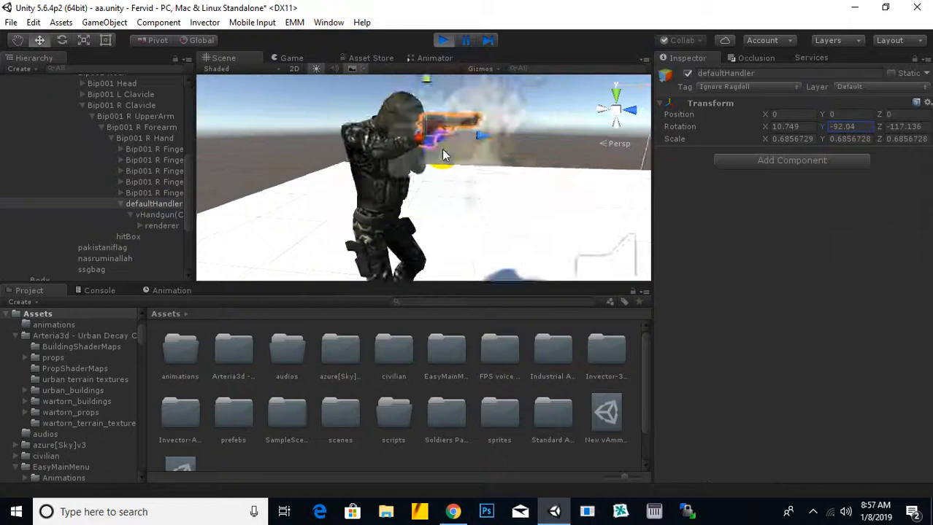
middle_drag(442, 152, 442, 222)
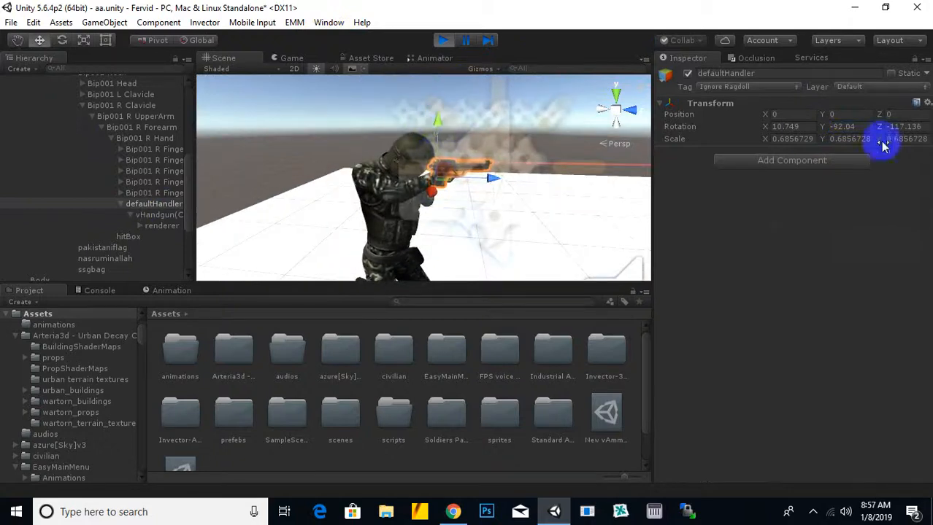
mouse_move(824, 129)
mouse_down()
mouse_move(800, 130)
mouse_move(816, 131)
mouse_up()
scroll(537, 187, up, 5)
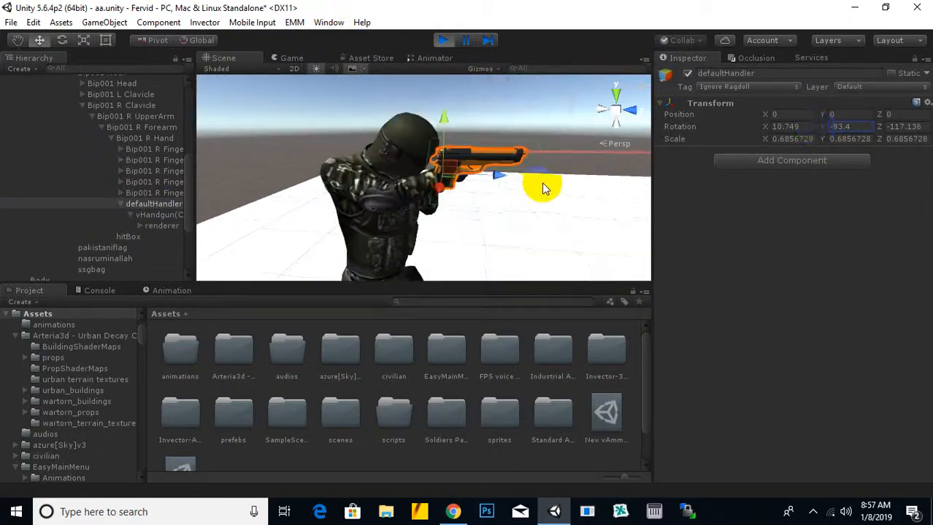
Step: Set the defaultHandler's Z rotation to -80 to straighten the handgun's tilt
middle_drag(512, 185, 458, 146)
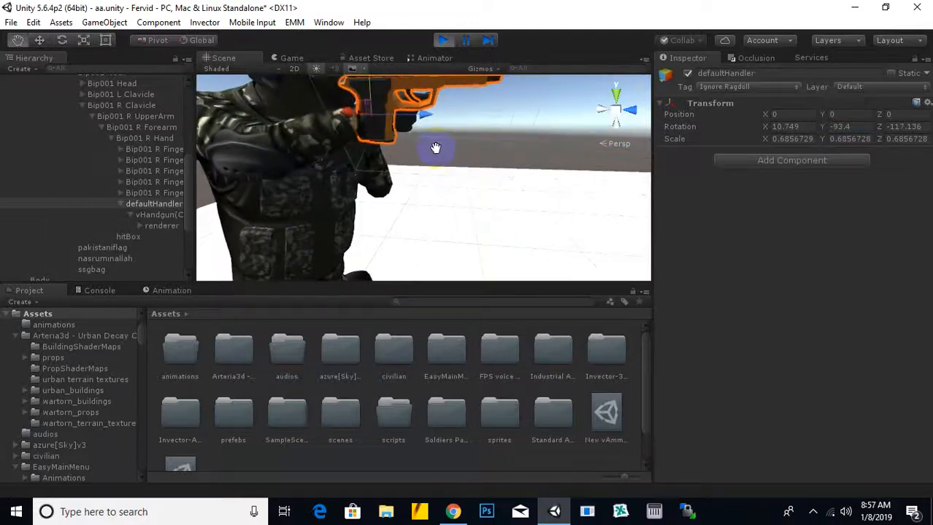
alt+drag(435, 149, 483, 192)
drag(883, 141, 183, 204)
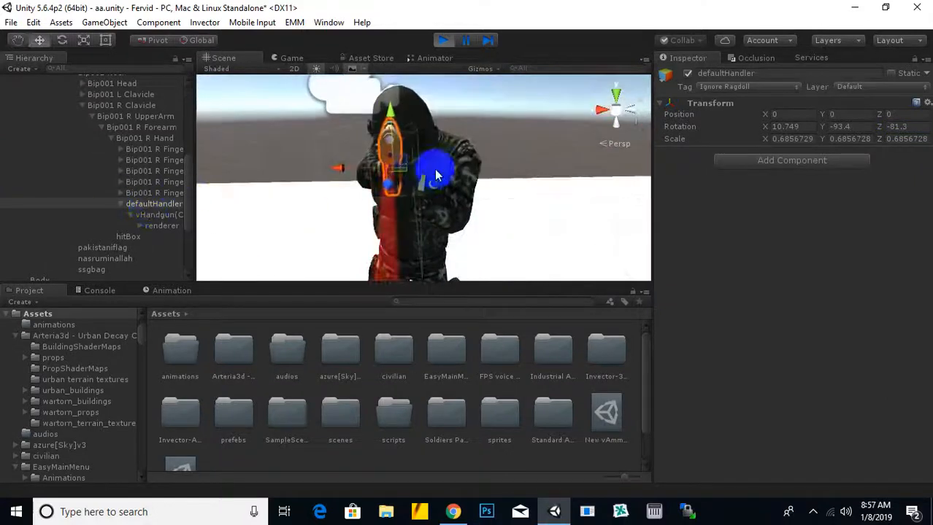
middle_drag(435, 176, 439, 150)
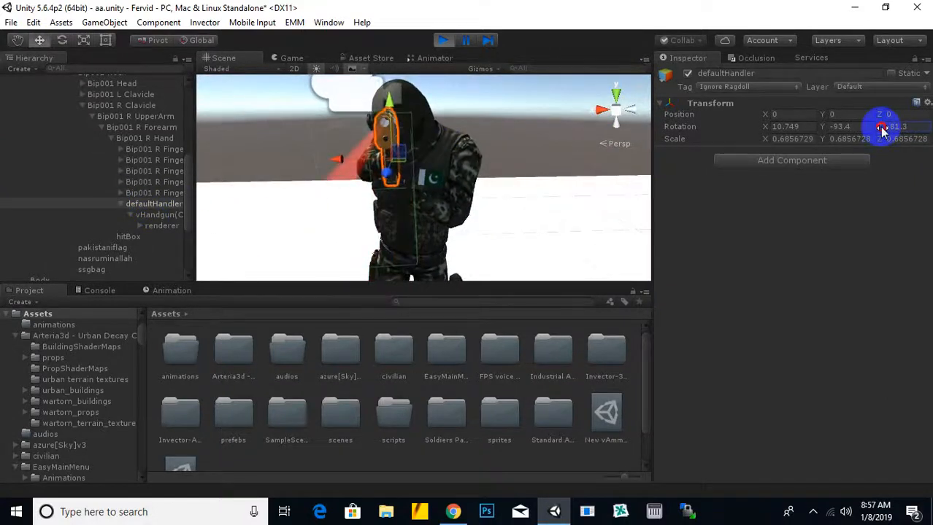
mouse_move(877, 130)
mouse_down()
mouse_move(889, 129)
mouse_move(878, 132)
mouse_up()
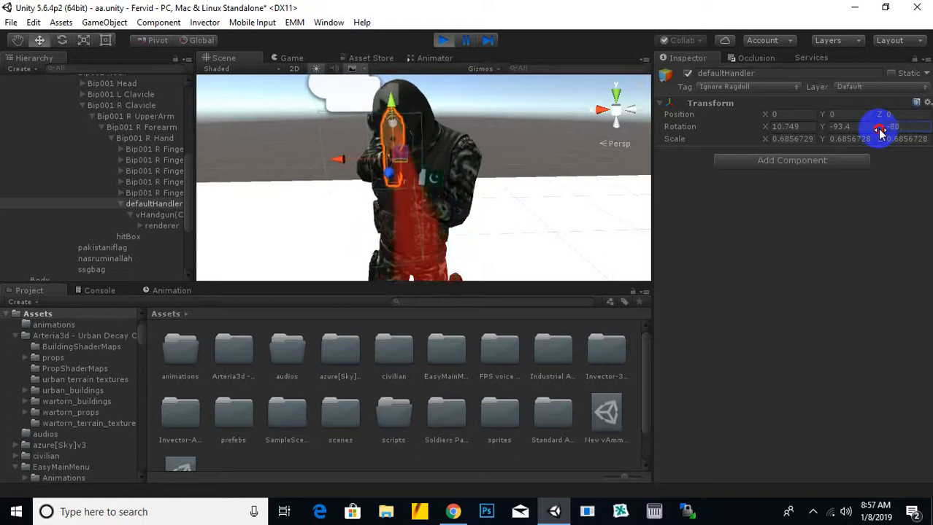
Step: Move the defaultHandler to about X -0.0138, Y 0.0185, Z -0.0031 so the handgun fits the right hand
alt+drag(540, 173, 721, 289)
scroll(399, 234, up, 5)
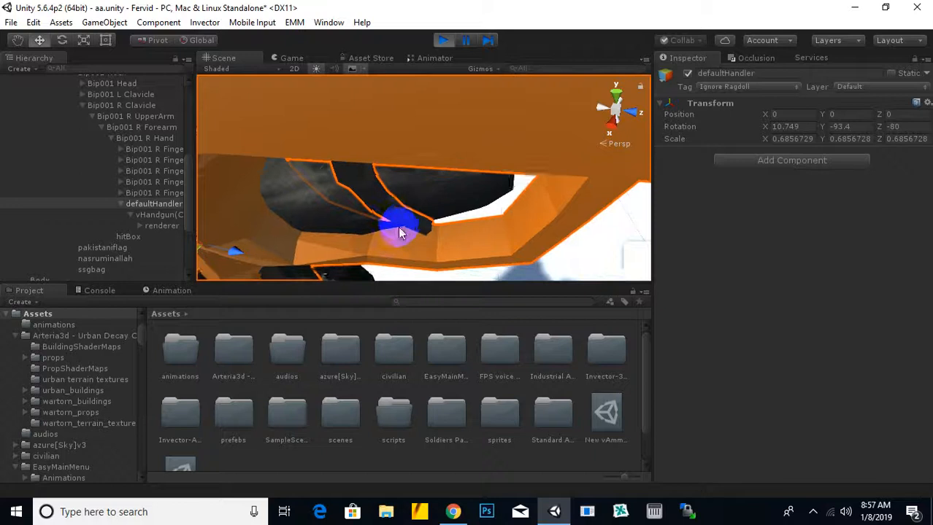
scroll(399, 232, down, 5)
drag(348, 236, 527, 113)
scroll(391, 151, up, 5)
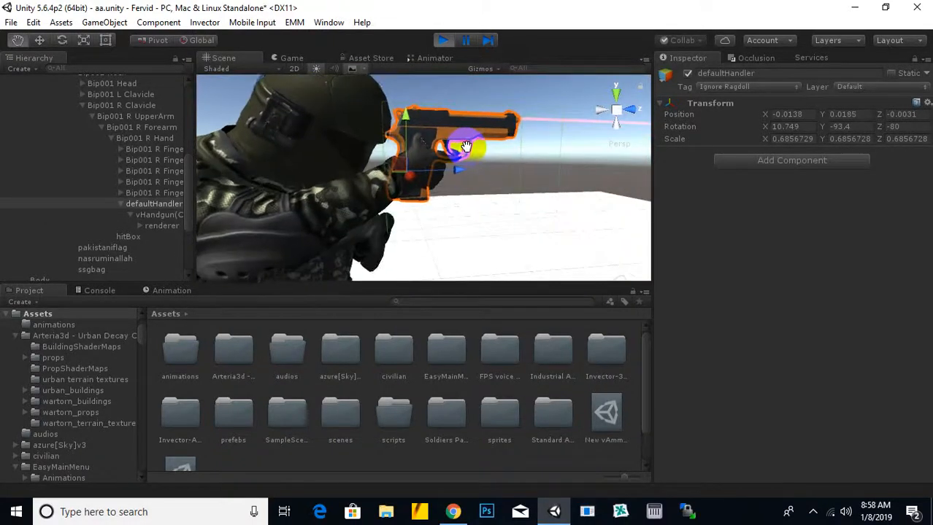
Step: Set the defaultHandler's Y rotation to -82.7 and check the aim in the game view
click(803, 139)
mouse_move(822, 128)
mouse_down()
mouse_move(815, 132)
mouse_move(839, 122)
mouse_up()
click(305, 59)
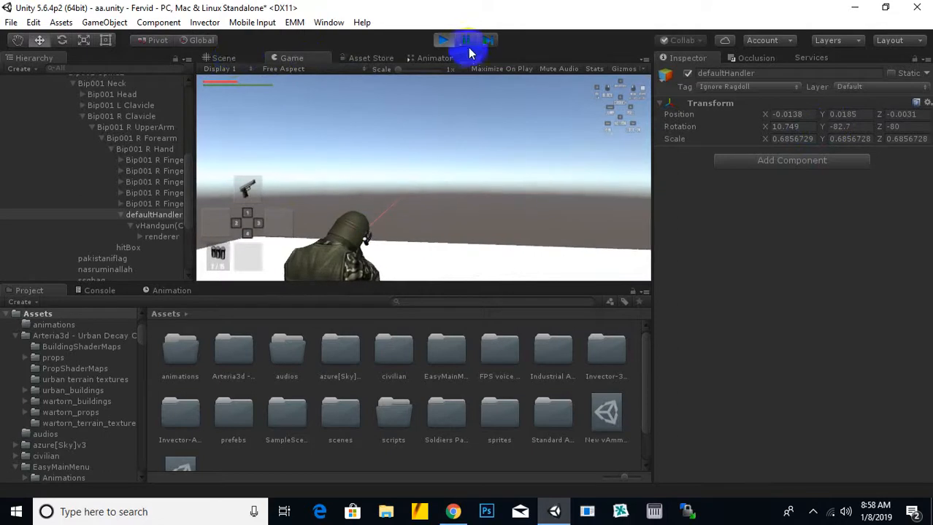
Step: Return to the scene view and set the defaultHandler's X rotation to -1.2
click(232, 57)
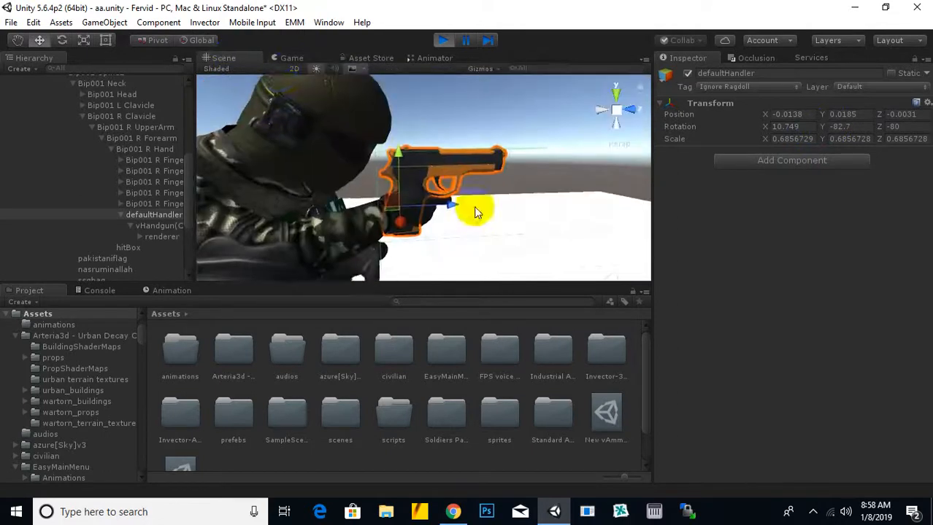
drag(823, 133, 732, 131)
scroll(460, 163, down, 5)
middle_drag(417, 193, 442, 214)
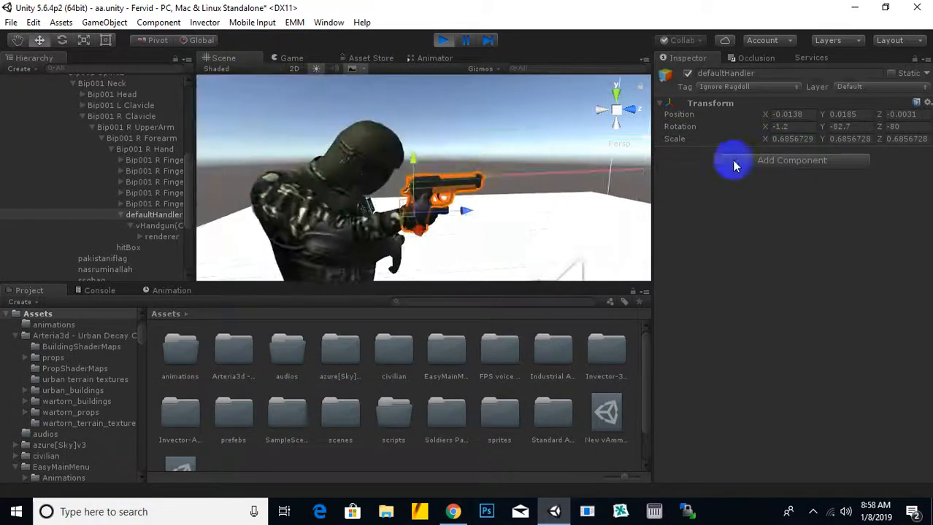
Step: Check the handgun's aim in the game view and set the defaultHandler's X rotation to -4.89
click(291, 58)
right_drag(430, 227, 444, 208)
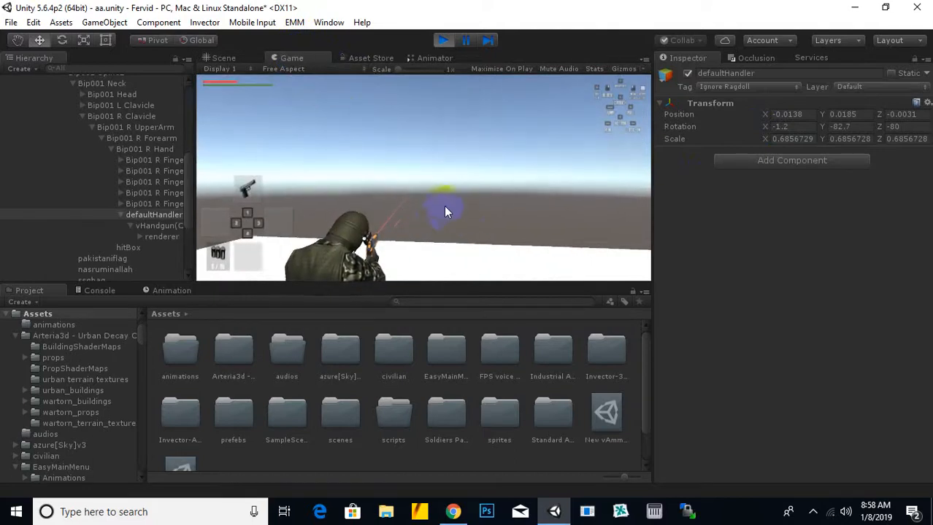
click(220, 57)
click(220, 59)
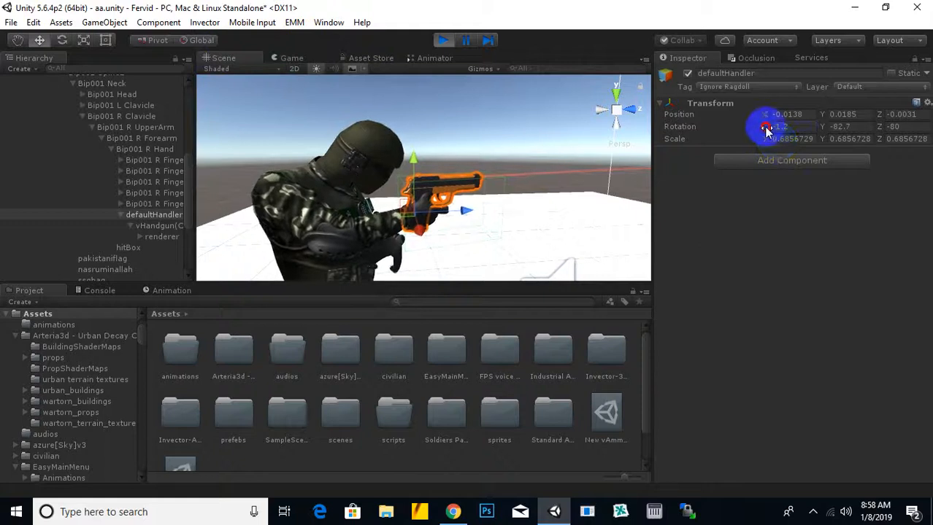
drag(761, 130, 742, 136)
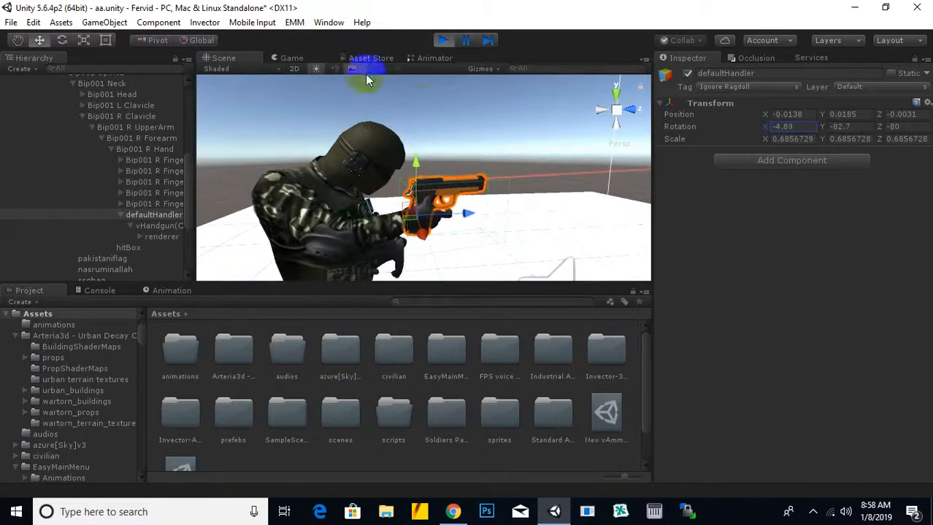
click(294, 60)
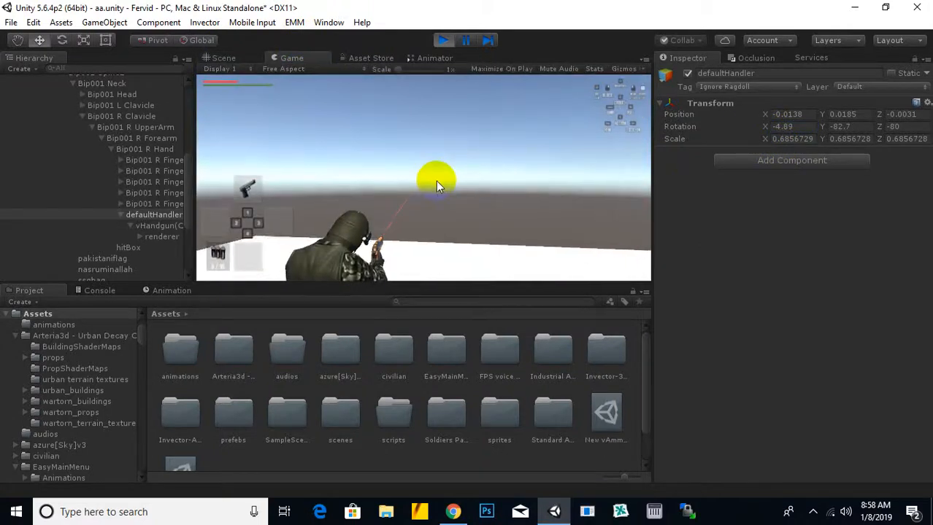
click(221, 57)
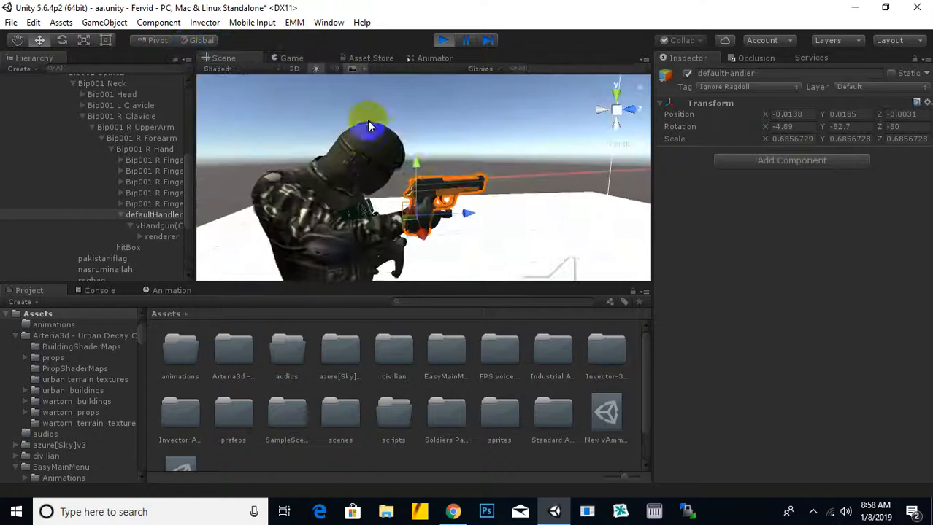
Step: Try a Z rotation of about -12 on the defaultHandler and undo it
alt+drag(367, 126, 443, 187)
middle_drag(544, 223, 536, 216)
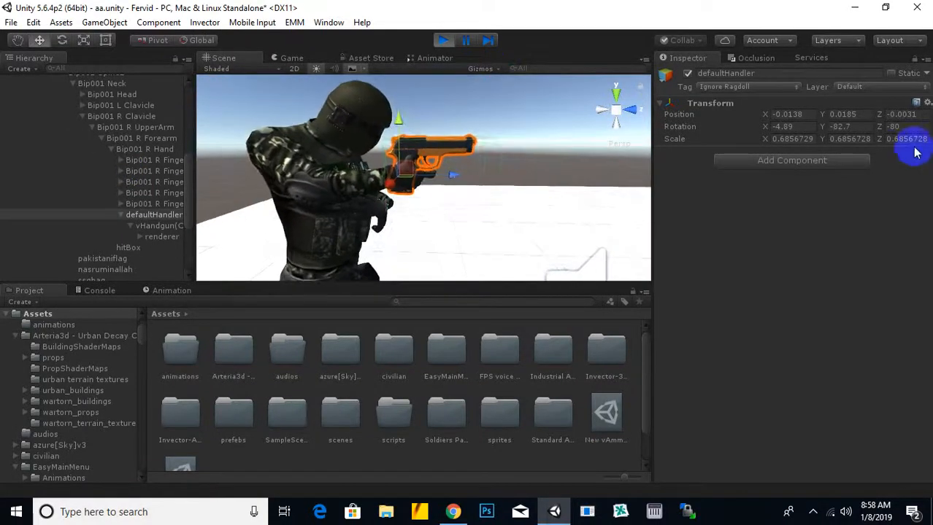
drag(879, 129, 714, 166)
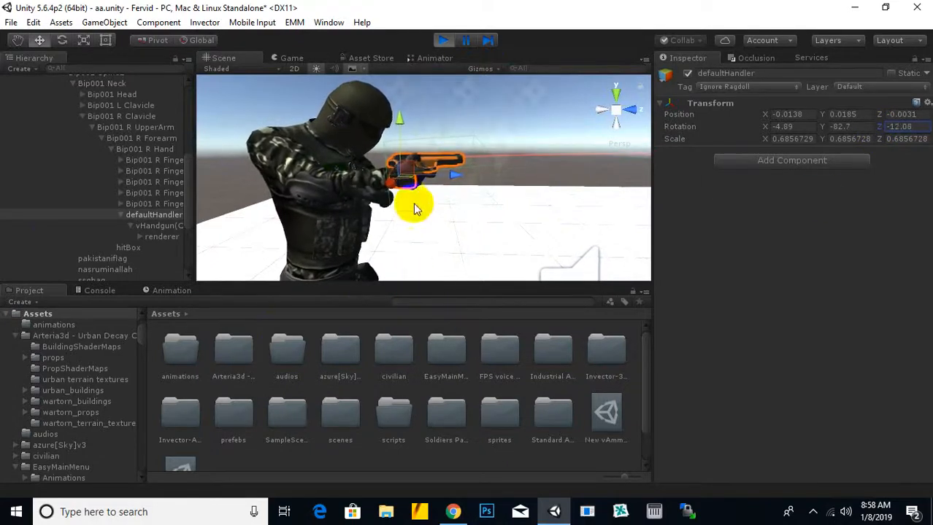
key(ctrl+z)
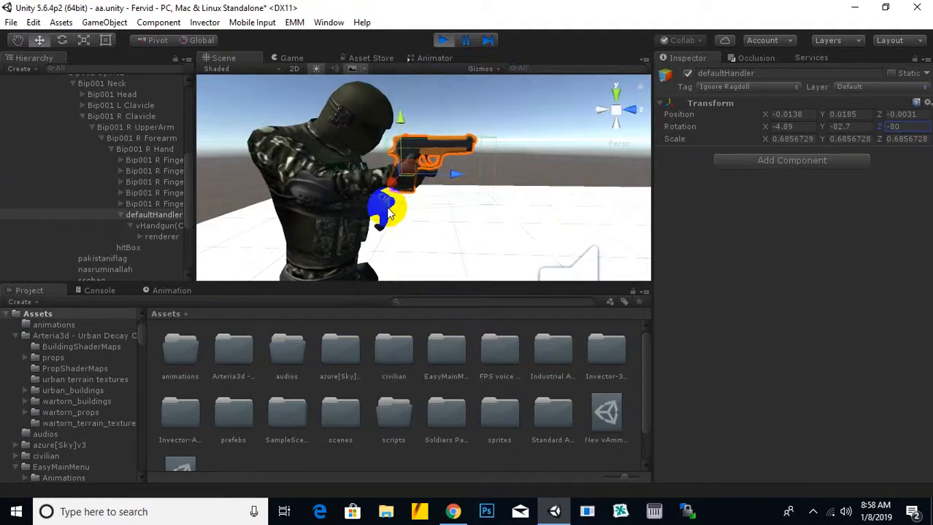
Step: Copy the defaultHandler's Transform in play mode and paste its values onto the defaultHandler after stopping play
click(927, 104)
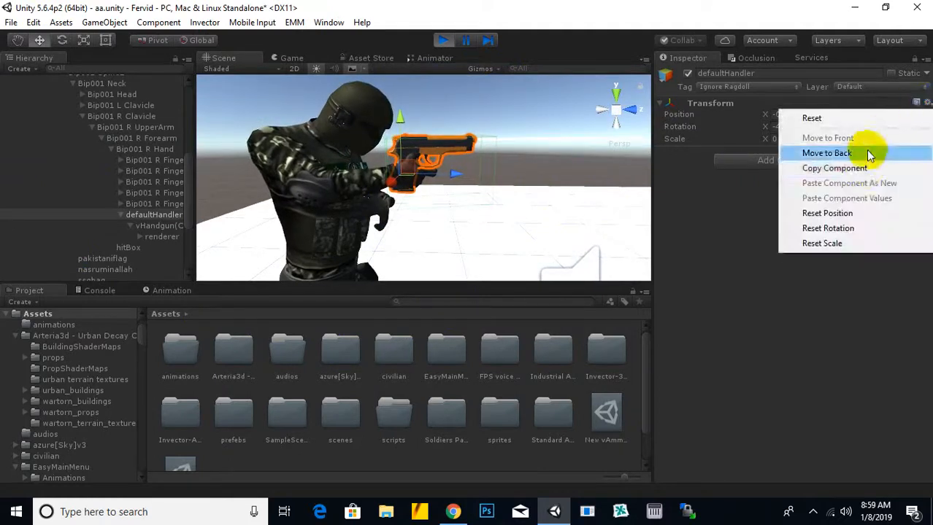
click(865, 166)
click(443, 40)
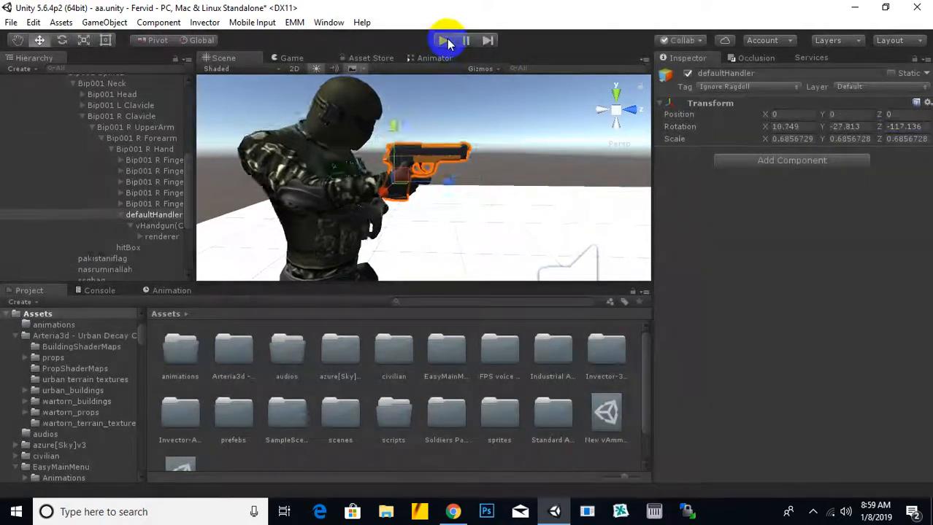
click(927, 103)
click(851, 198)
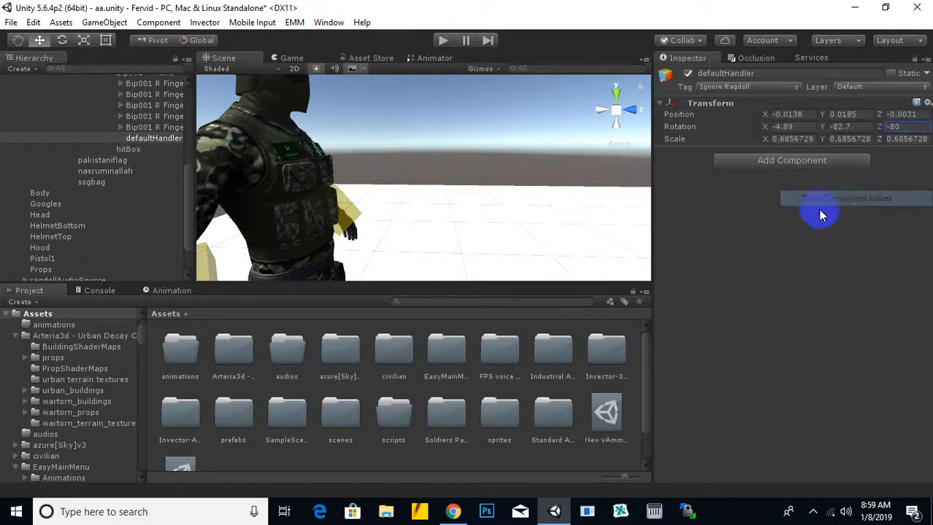
Step: Restart play mode and lock the camera and aiming in the Shooter Manager of fervid Instance
click(442, 41)
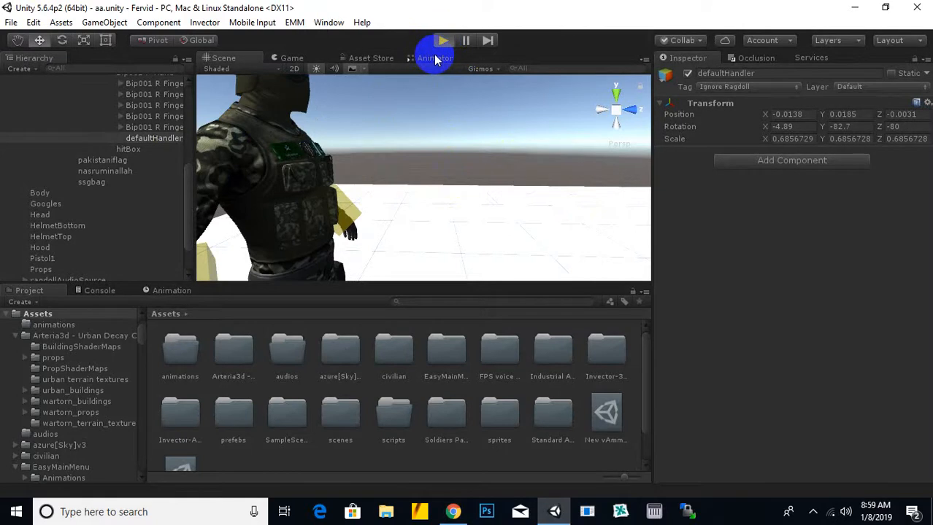
click(441, 41)
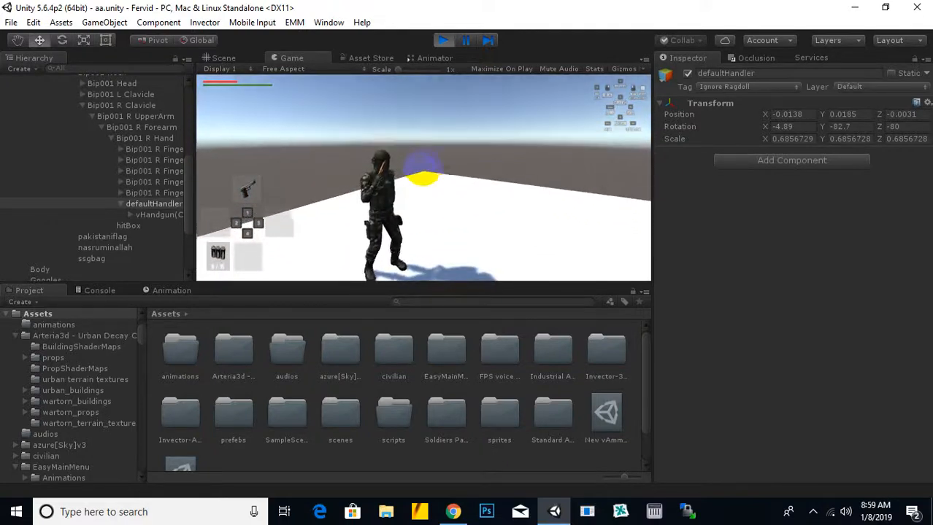
click(228, 58)
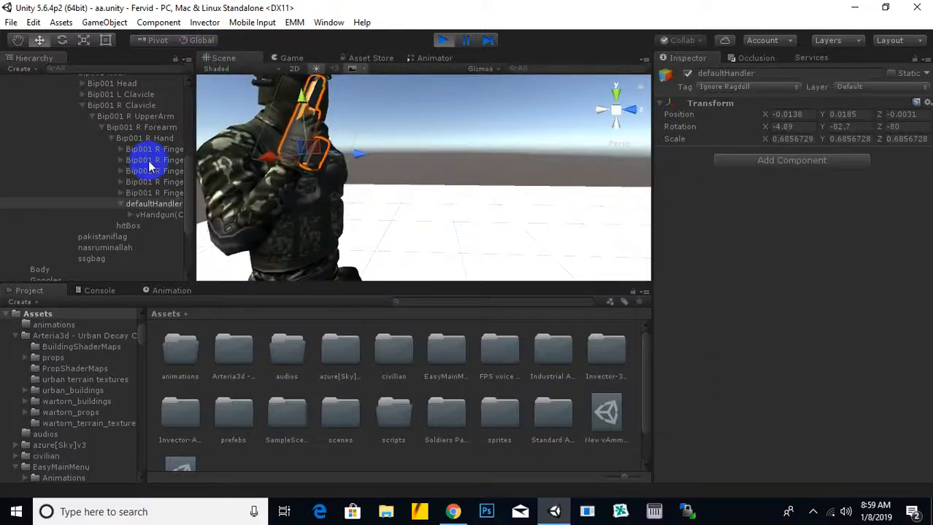
alt+drag(450, 181, 416, 260)
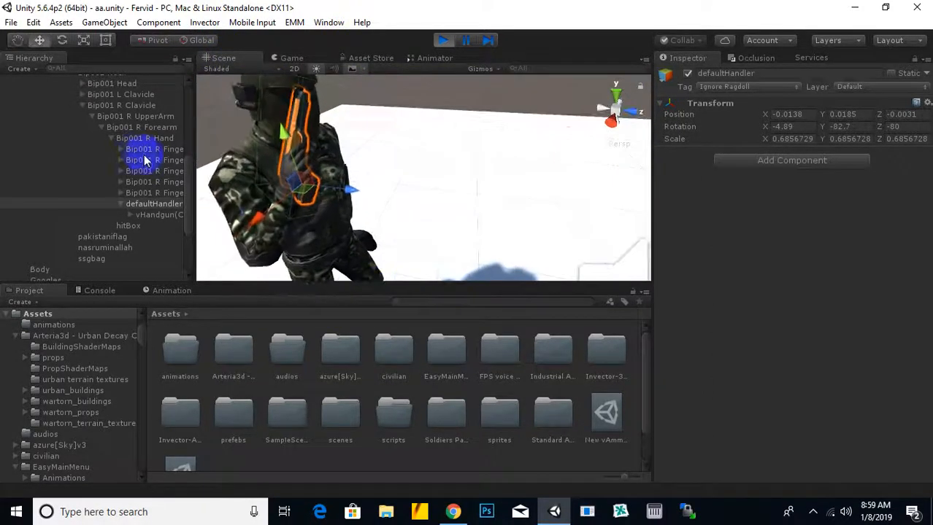
scroll(145, 156, up, 3)
scroll(66, 119, up, 3)
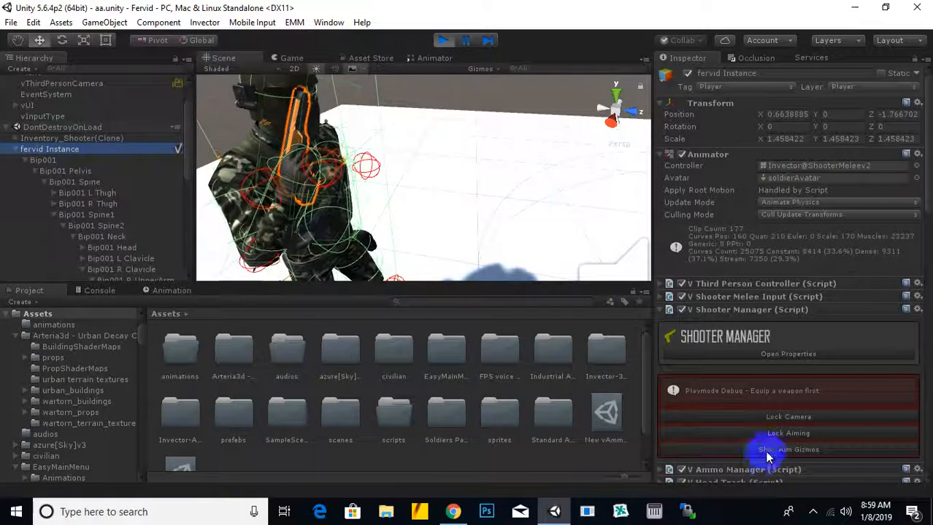
click(786, 418)
click(788, 435)
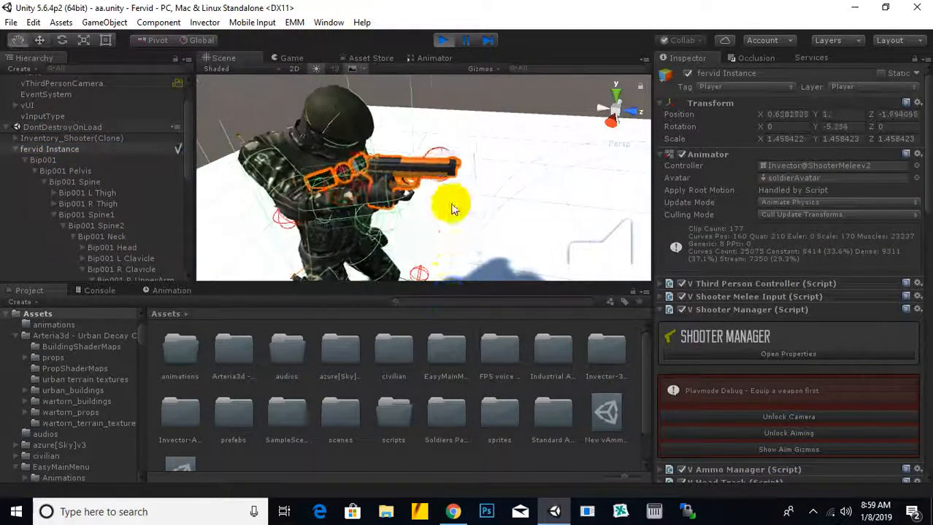
middle_drag(452, 208, 473, 181)
alt+drag(565, 195, 239, 130)
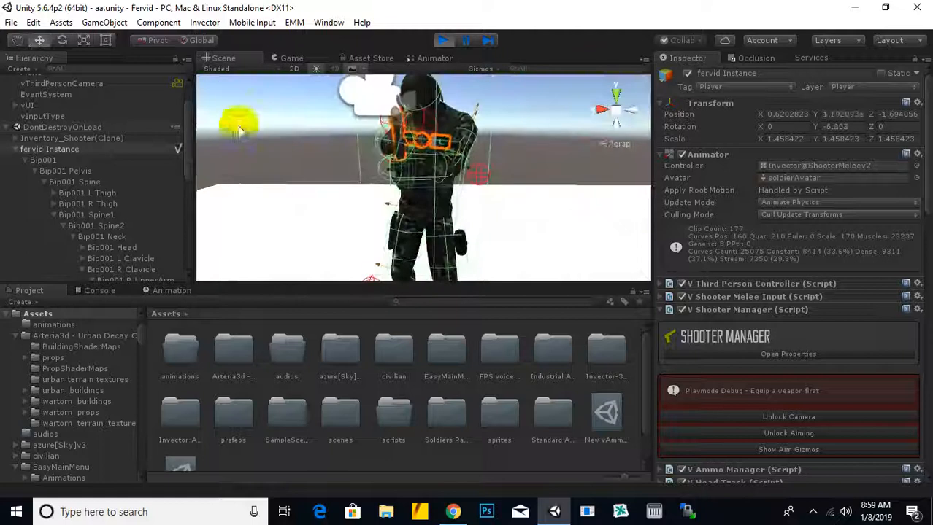
Step: Adjust the defaultHandler to position X -0.0137, Y 0.0189, Z -0.0014 and rotation X -4.4, Y -87.46
scroll(95, 168, down, 6)
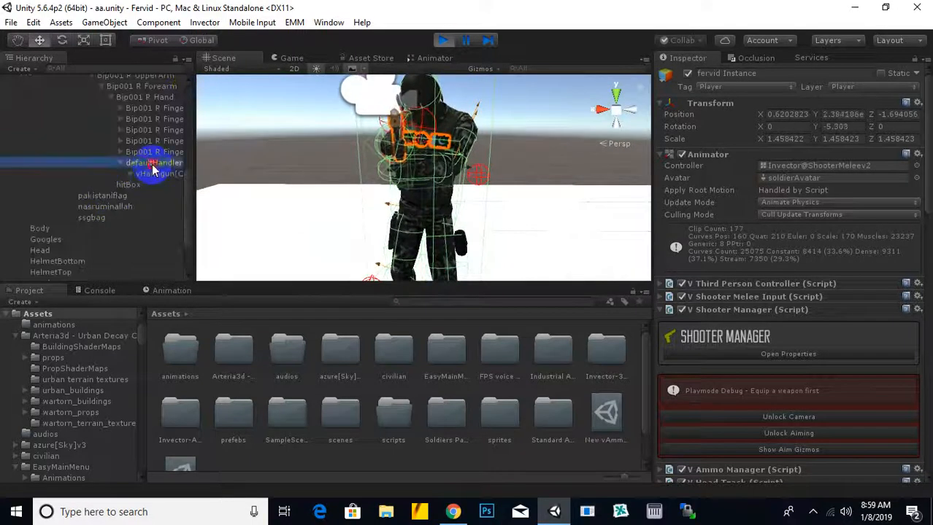
click(153, 164)
key(f)
alt+drag(393, 175, 403, 203)
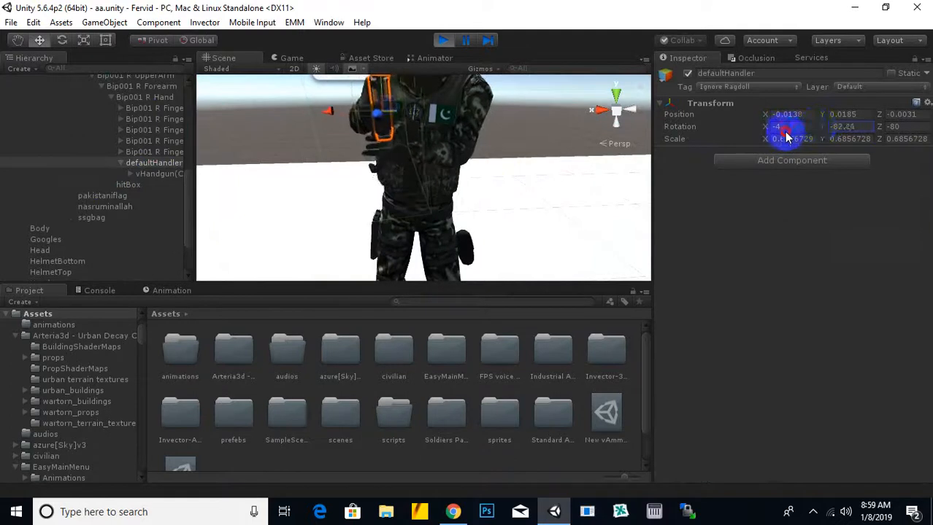
alt+drag(383, 176, 663, 183)
scroll(511, 195, up, 3)
alt+drag(509, 204, 448, 77)
alt+drag(508, 145, 832, 129)
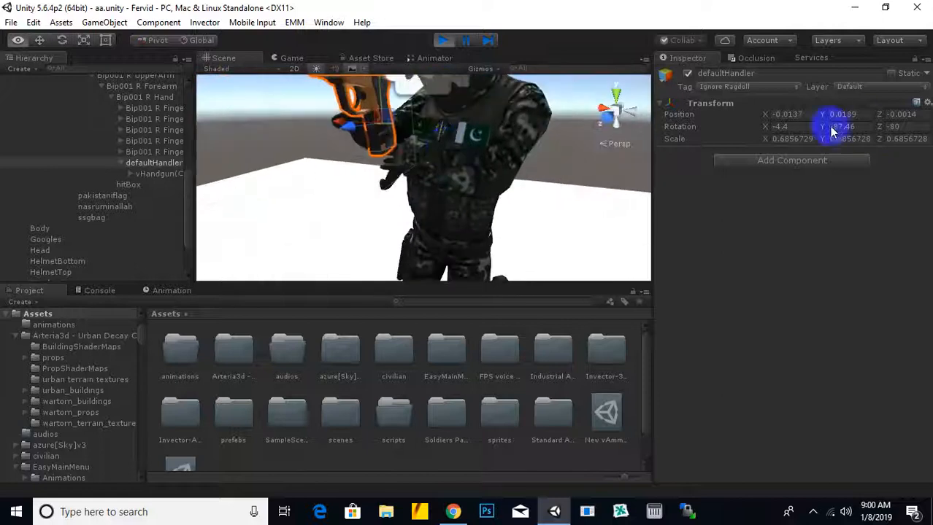
Step: Set the defaultHandler's X rotation to -1.9 and test the handgun's aim in the game view
mouse_move(764, 126)
mouse_down()
mouse_move(733, 121)
mouse_move(743, 124)
mouse_move(724, 132)
mouse_move(782, 139)
mouse_move(771, 136)
mouse_up()
alt+drag(474, 184, 846, 225)
click(296, 58)
click(424, 139)
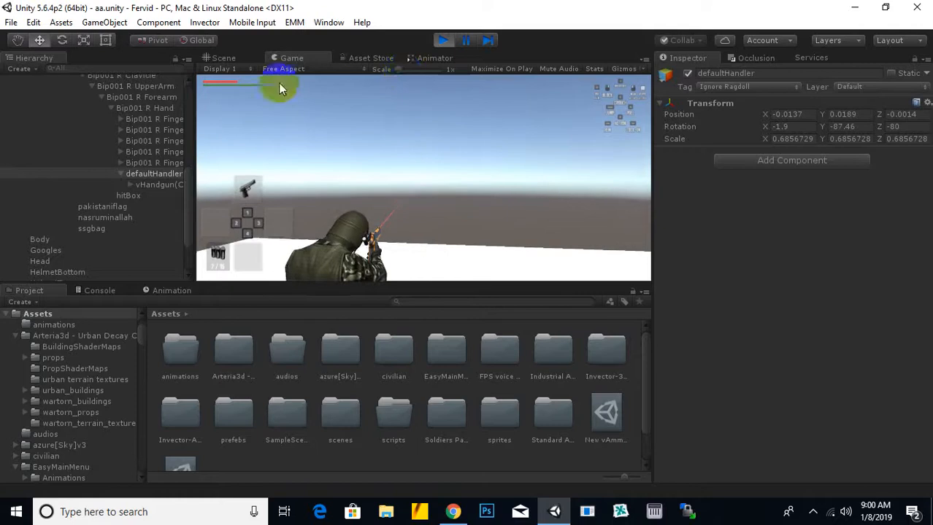
click(229, 58)
alt+drag(448, 166, 675, 175)
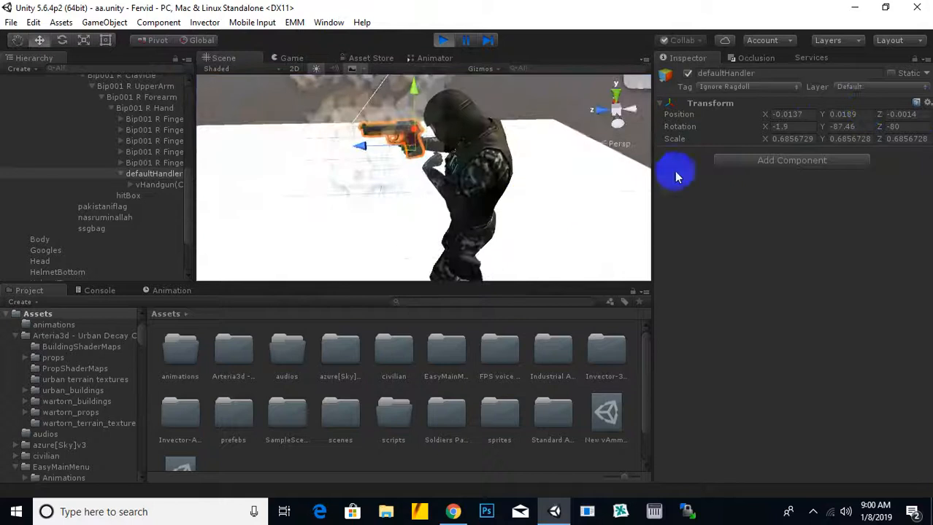
Step: Carry the defaultHandler's refined Transform values over to edit mode by copying the component and pasting its values
click(925, 103)
click(840, 169)
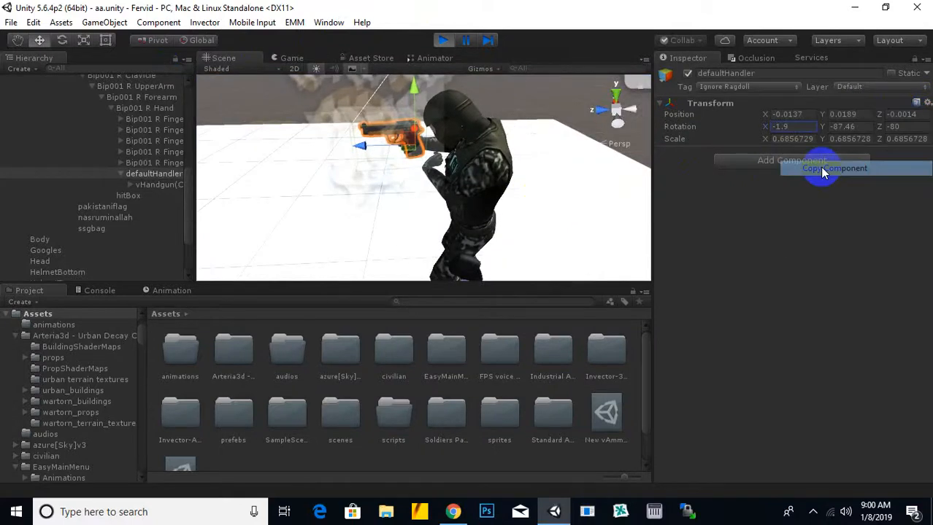
click(442, 40)
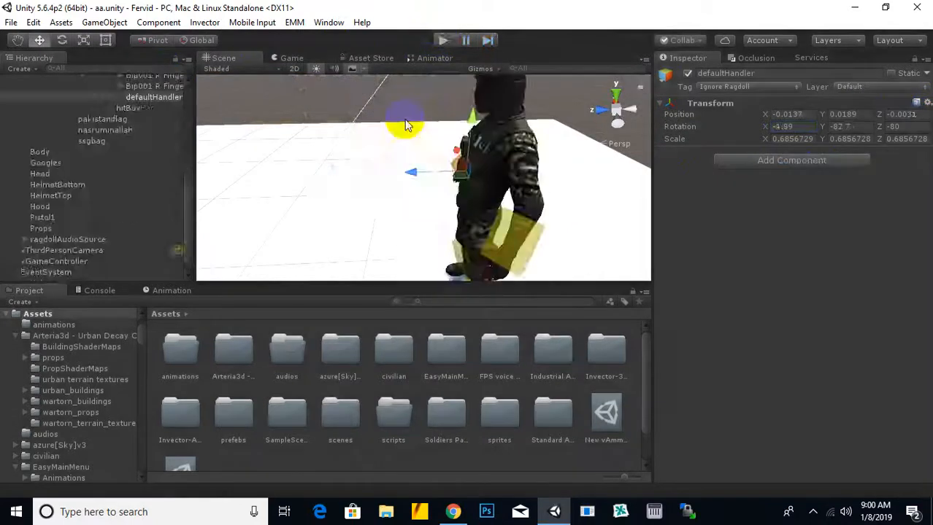
click(927, 103)
click(795, 198)
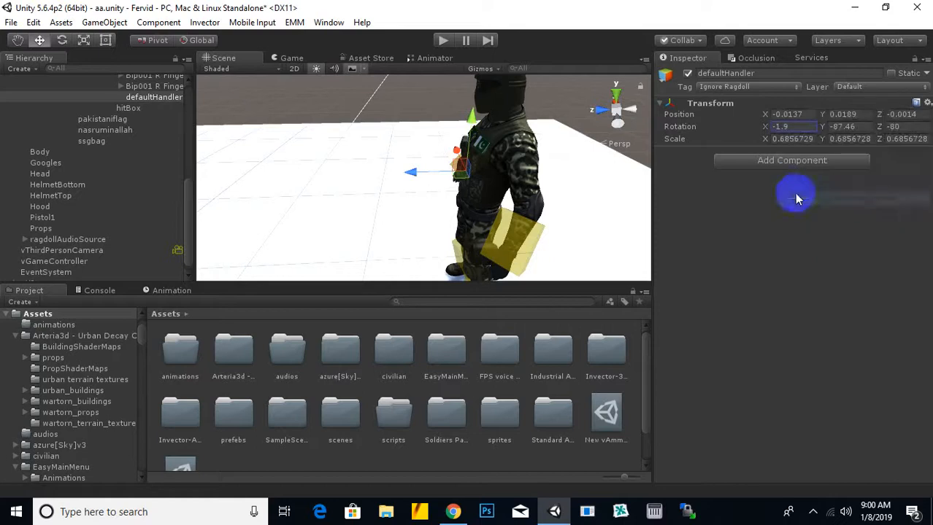
Step: Run the scene again and lock fervid Instance's camera and aiming to hold the aiming pose
click(443, 41)
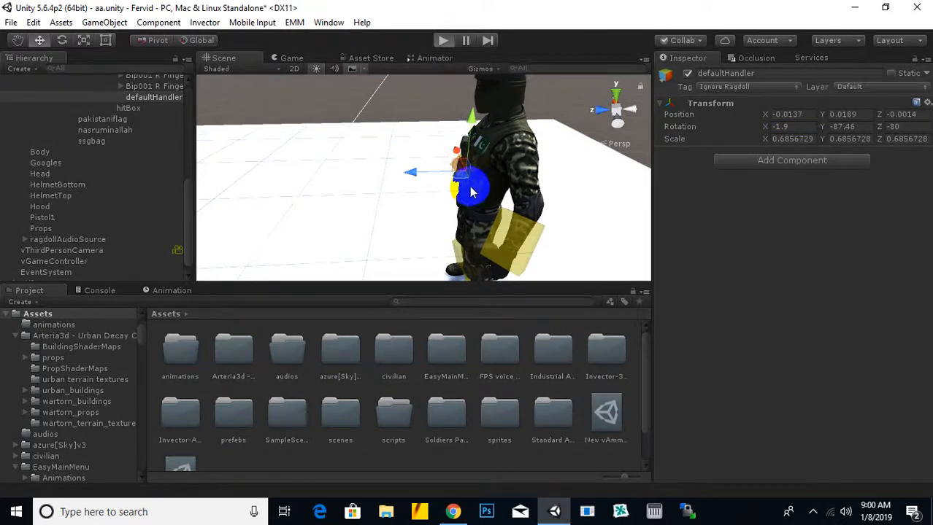
key(ctrl+p)
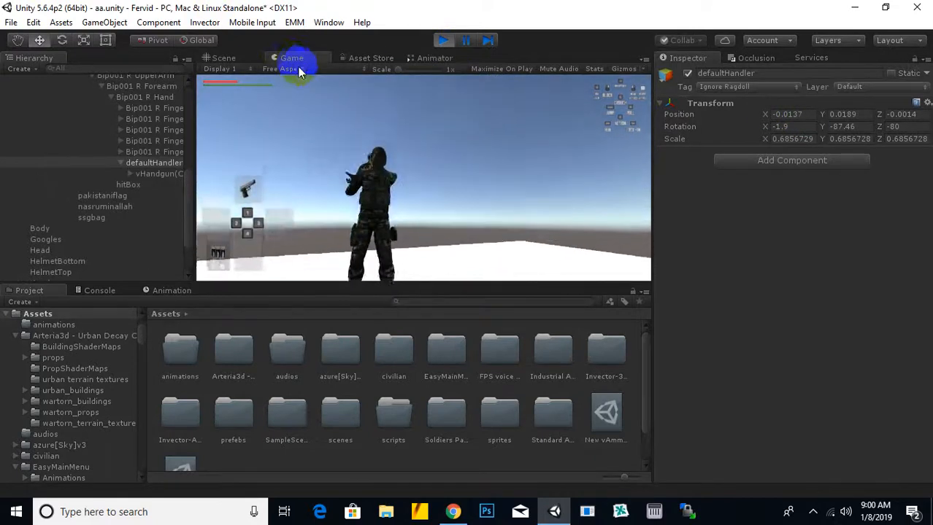
click(224, 58)
scroll(110, 205, up, 6)
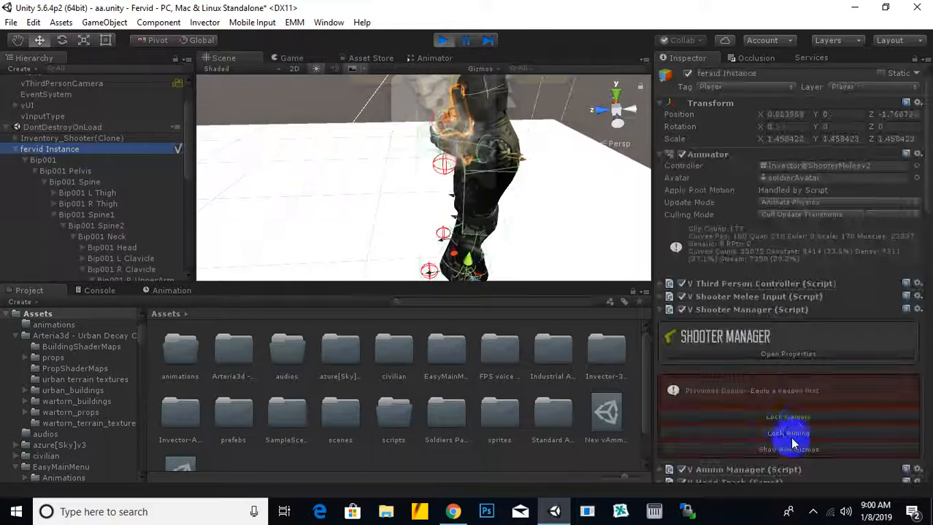
click(799, 425)
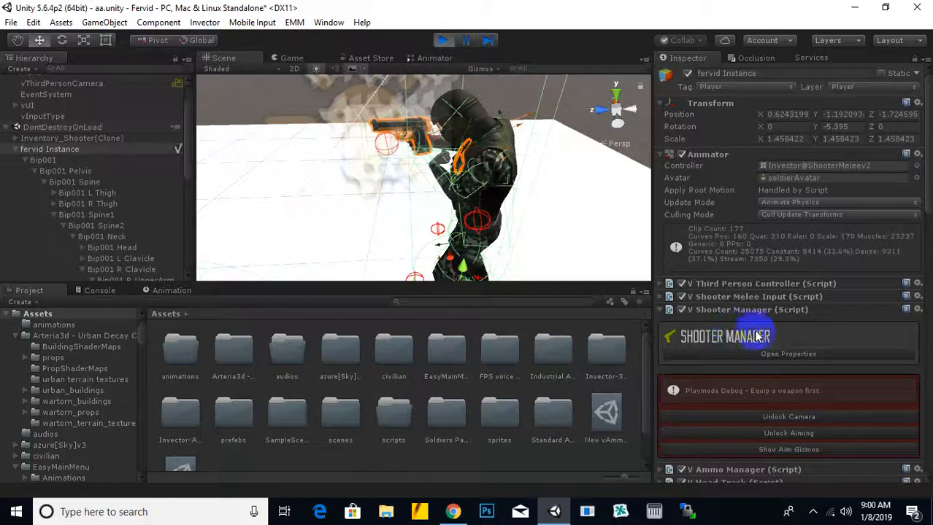
Step: Open the Shooter Manager's properties on fervid Instance and show its IK settings
click(759, 354)
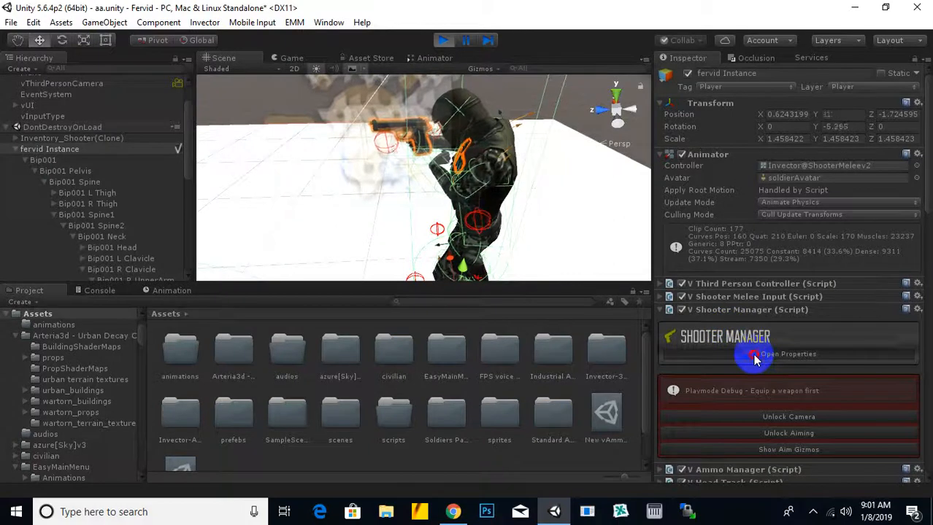
scroll(850, 320, down, 3)
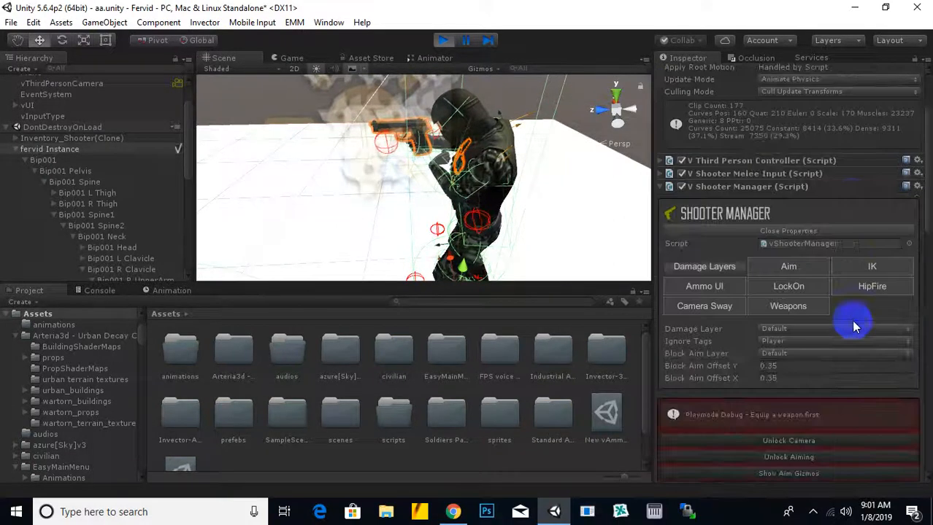
click(879, 271)
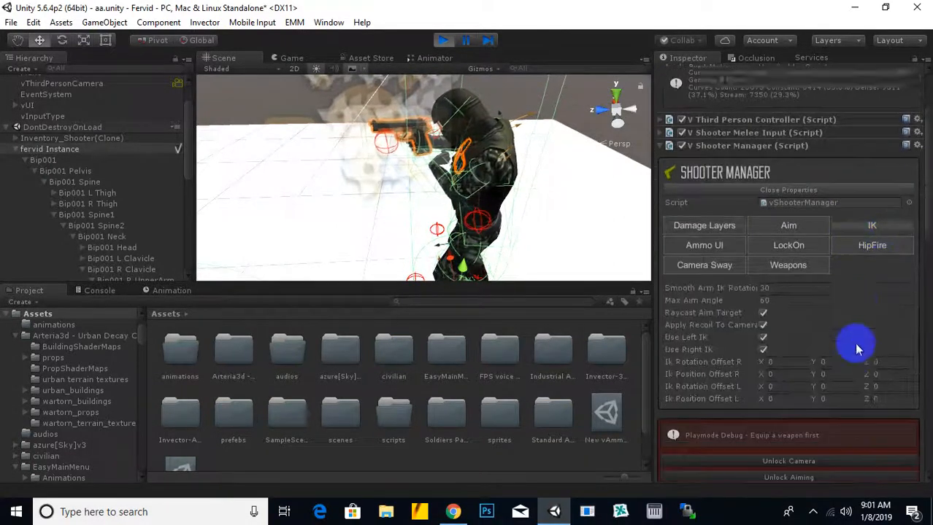
scroll(854, 343, down, 3)
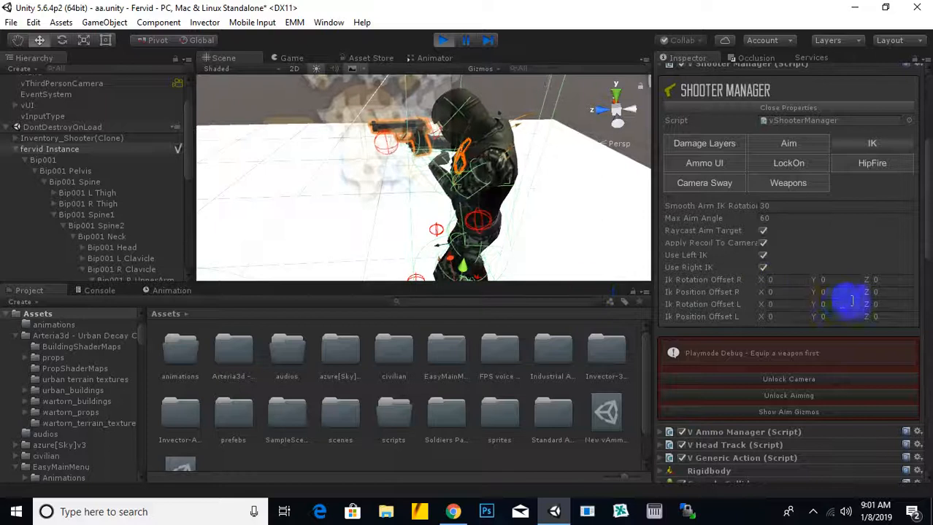
Step: Turn the character's left hand by adjusting the X value of Ik Rotation Offset L to about -188.34
scroll(450, 188, up, 3)
alt+drag(390, 198, 185, 124)
scroll(474, 73, up, 3)
middle_drag(463, 87, 433, 152)
alt+drag(360, 186, 392, 202)
scroll(394, 197, up, 5)
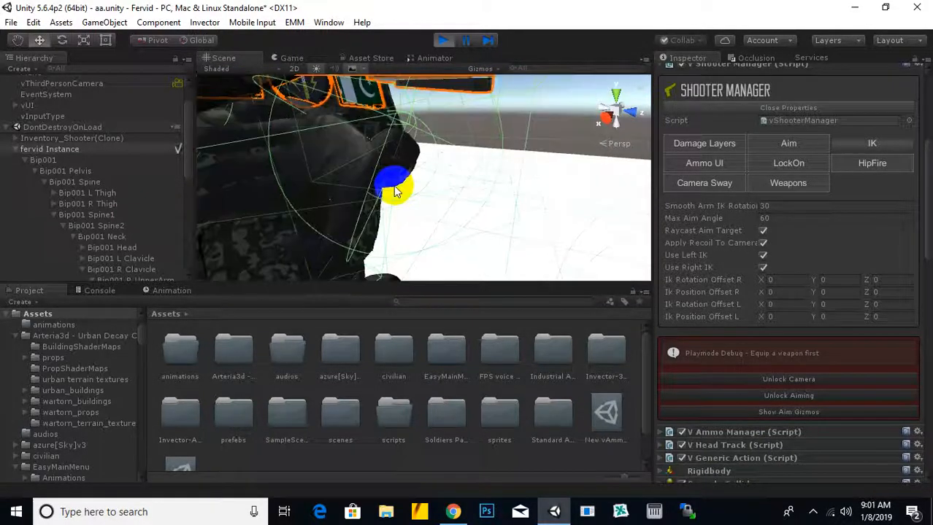
middle_drag(395, 191, 465, 188)
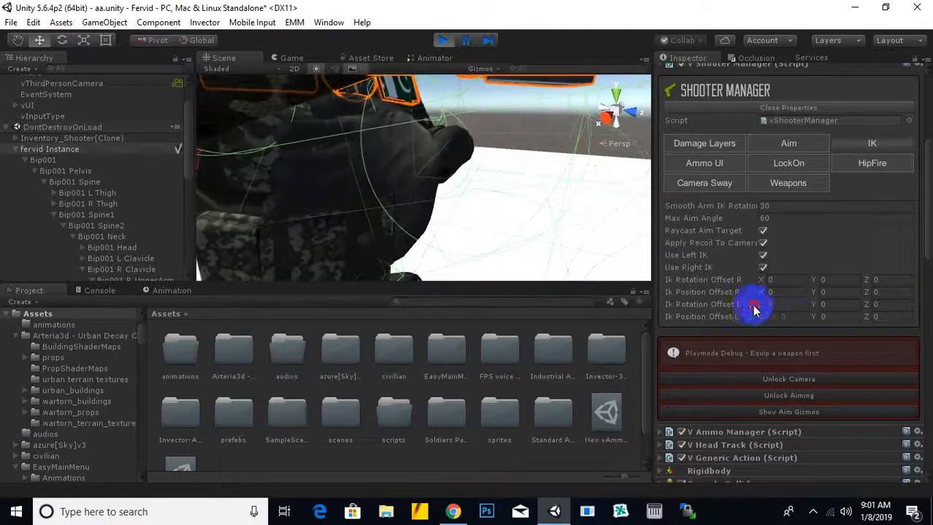
drag(754, 310, 255, 235)
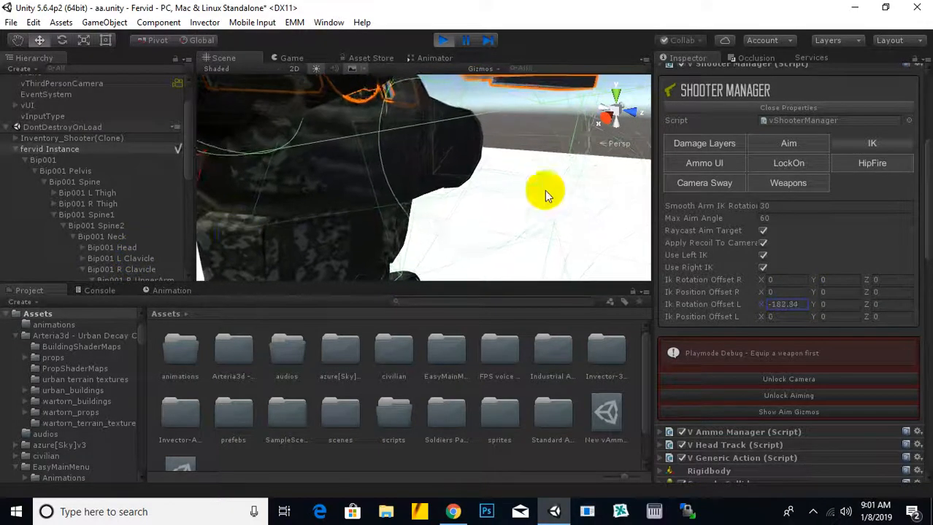
Step: Adjust the left hand's Ik Rotation Offset L to about -14.15 on Y and 60.39 on Z
scroll(548, 192, down, 5)
middle_drag(515, 185, 481, 193)
scroll(387, 173, up, 5)
middle_drag(408, 176, 486, 211)
drag(815, 306, 492, 303)
drag(866, 305, 440, 210)
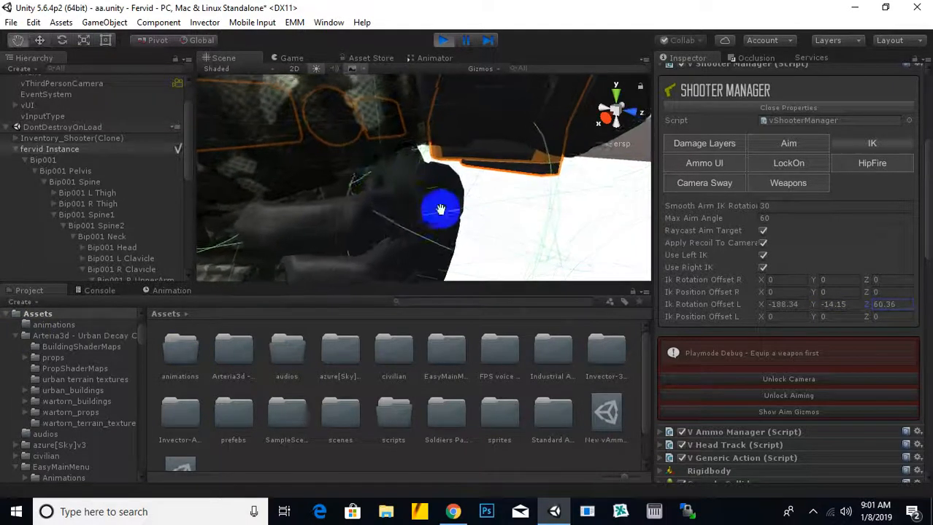
middle_drag(440, 209, 432, 176)
scroll(442, 179, down, 5)
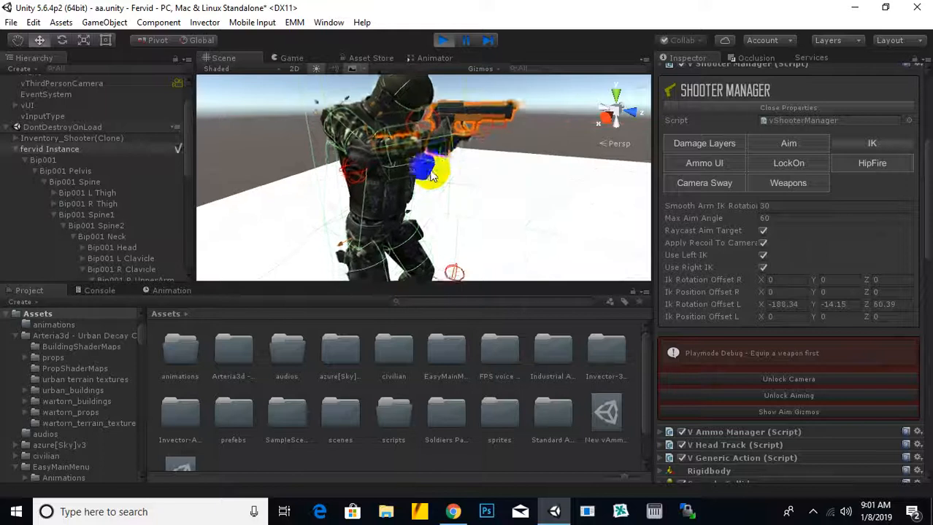
Step: Adjust the Y value of Ik Rotation Offset L to about 43.27 to turn the left hand towards the handgun
scroll(438, 183, up, 4)
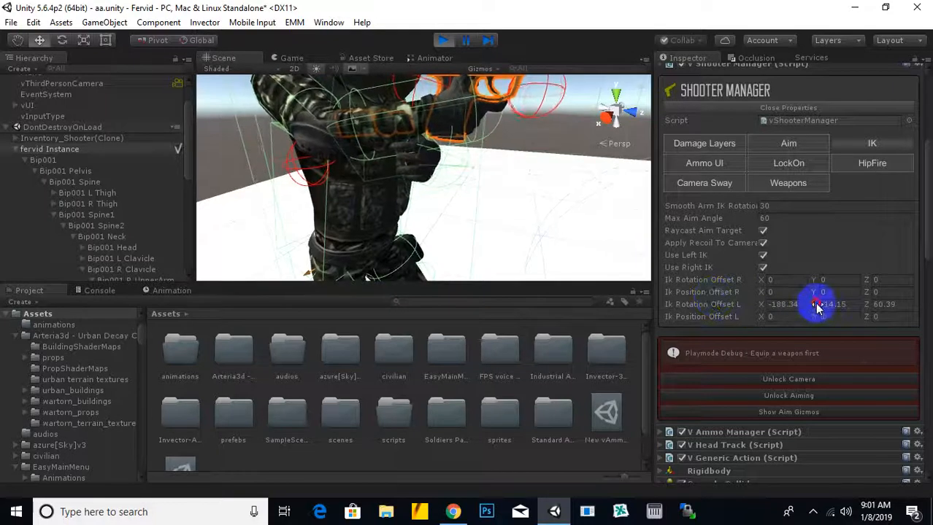
drag(802, 306, 646, 301)
drag(787, 301, 231, 319)
drag(531, 307, 909, 306)
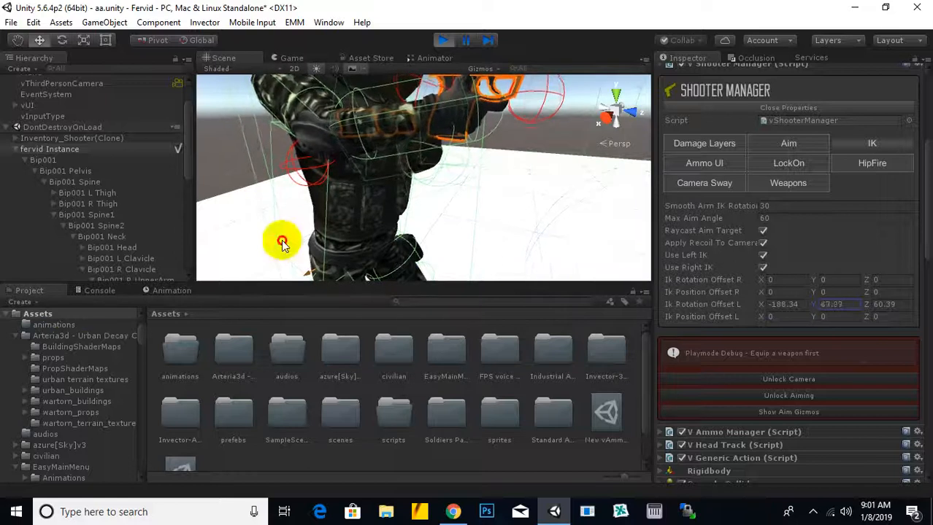
Step: Readjust Ik Rotation Offset L to about X -182.3, Y 40.4 and Z 46.2 while checking the left hand up close
mouse_move(382, 178)
alt+mouse_down()
mouse_move(179, 190)
mouse_move(911, 170)
mouse_move(150, 289)
mouse_move(676, 202)
mouse_move(446, 161)
mouse_move(387, 161)
mouse_move(462, 146)
mouse_move(485, 163)
mouse_move(311, 221)
mouse_move(383, 183)
mouse_move(375, 185)
alt+mouse_up()
scroll(433, 158, up, 4)
alt+drag(462, 161, 621, 130)
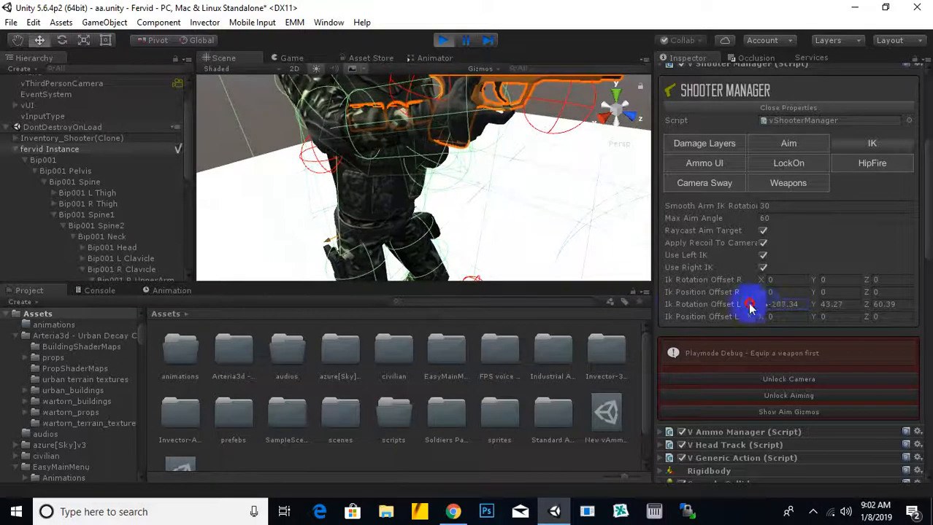
drag(644, 307, 618, 305)
right_drag(383, 150, 422, 178)
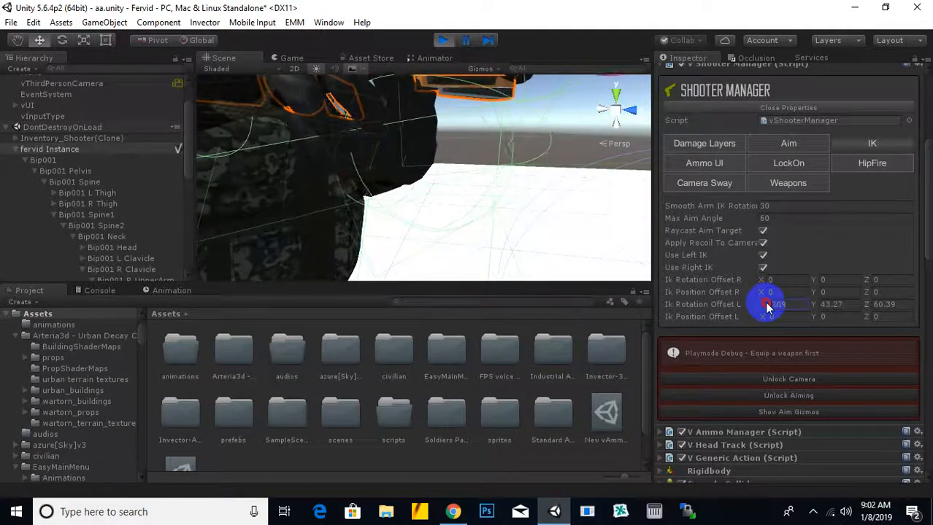
drag(867, 292, 865, 327)
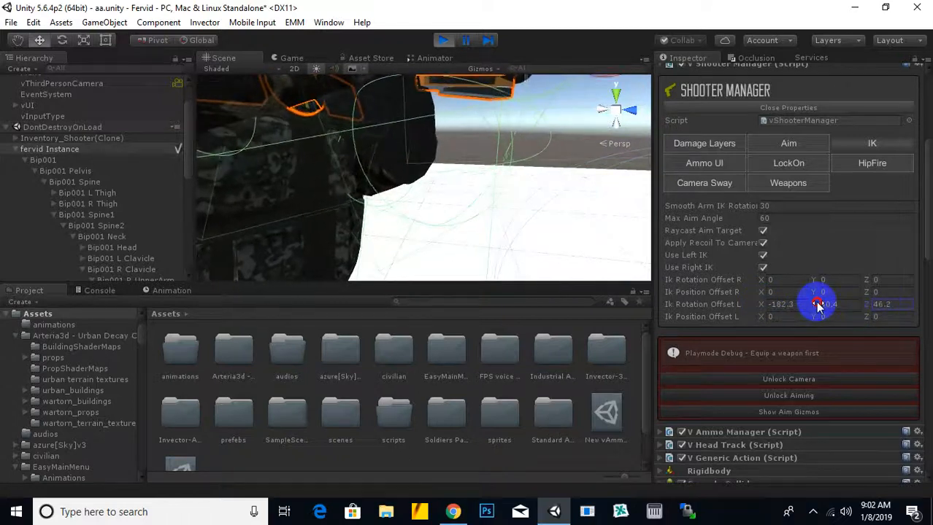
Step: Fine-tune the left hand's Ik Rotation Offset L to X -198.1, Y 54.7 and Z 92.9
drag(818, 305, 916, 302)
click(22, 294)
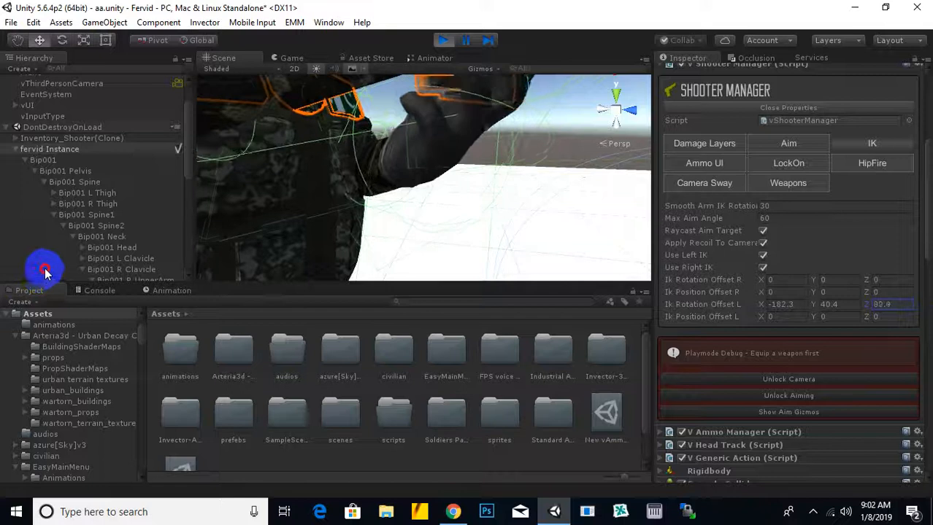
drag(814, 304, 829, 294)
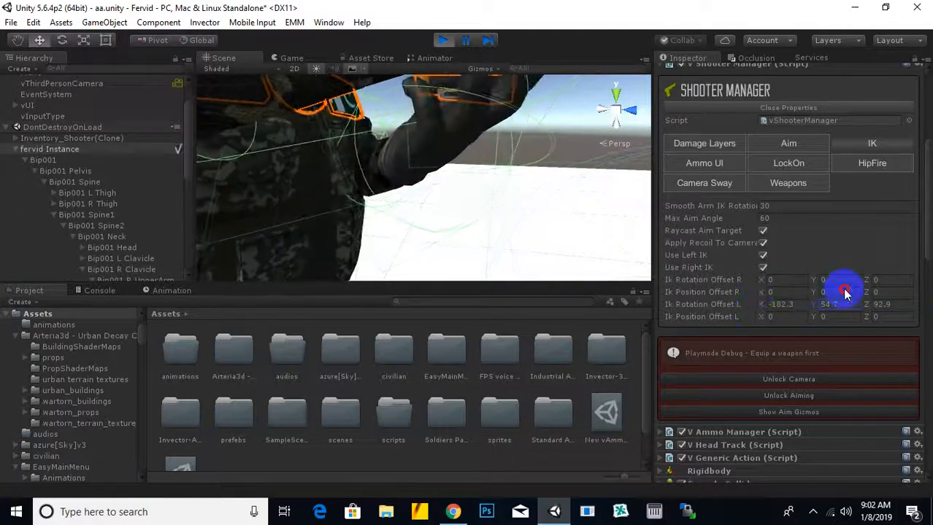
drag(764, 307, 323, 192)
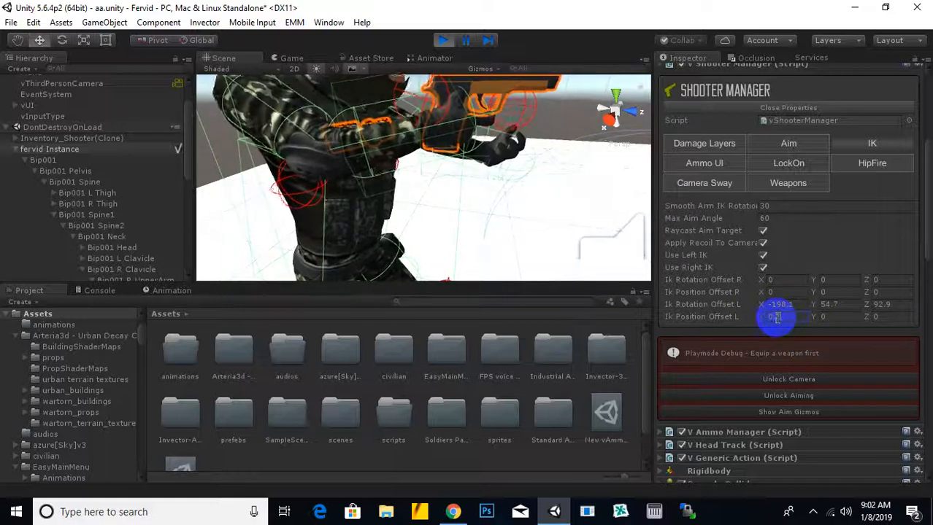
Step: Try 0.1 for the X value of Ik Position Offset L and settle on 0.05
key(BackSpace)
text(1)
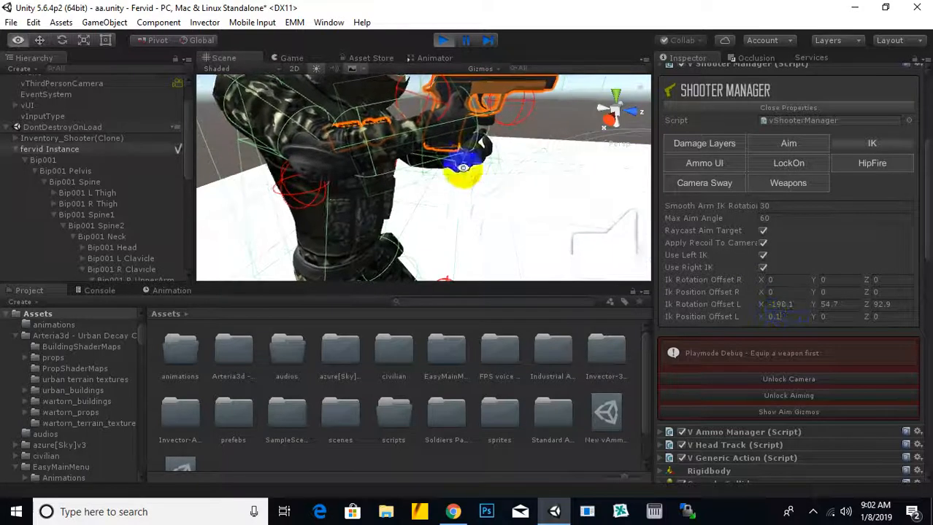
alt+drag(447, 200, 475, 141)
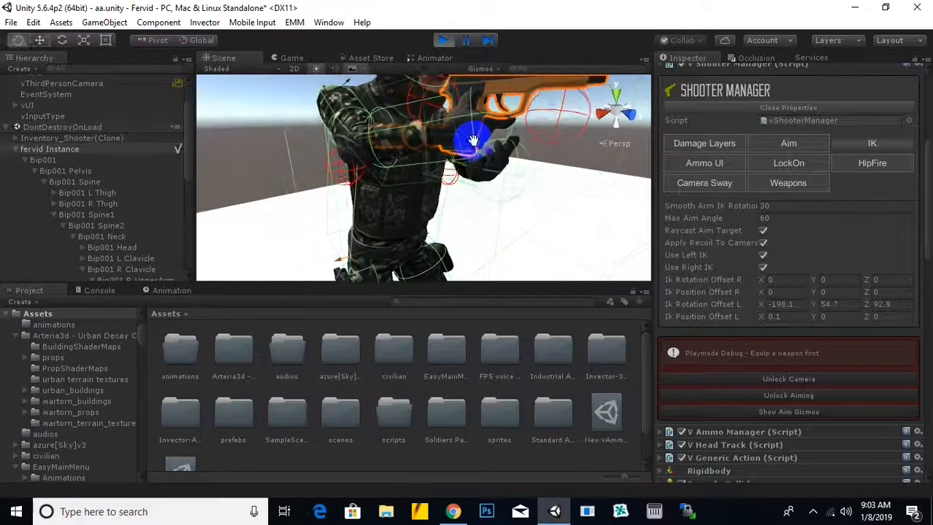
click(779, 319)
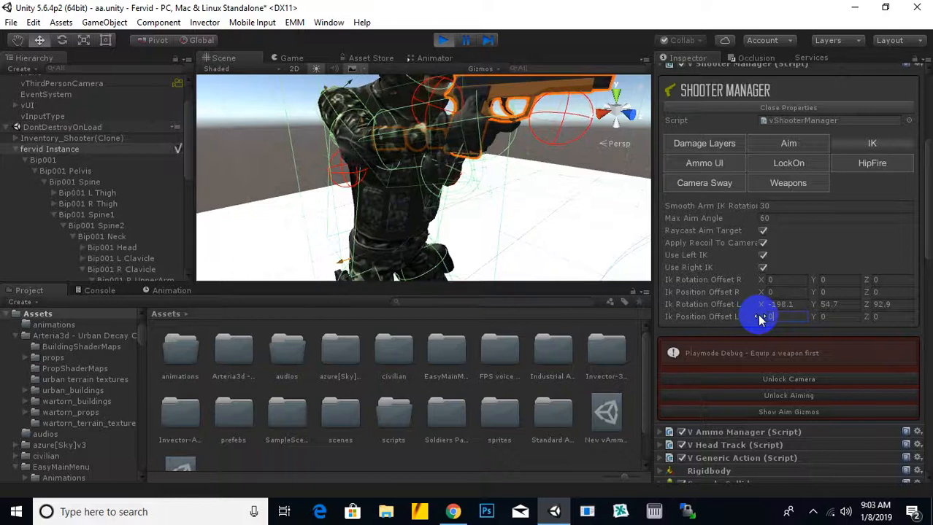
text(0.)
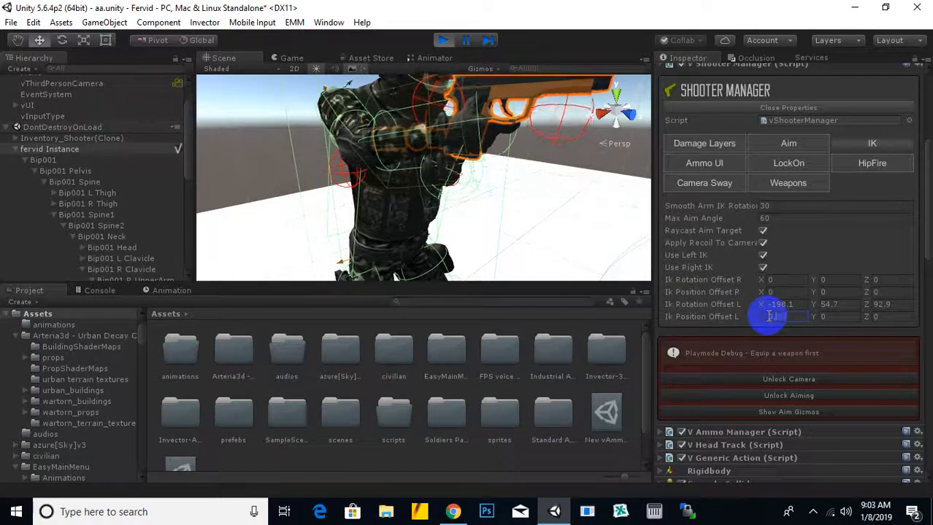
text(05)
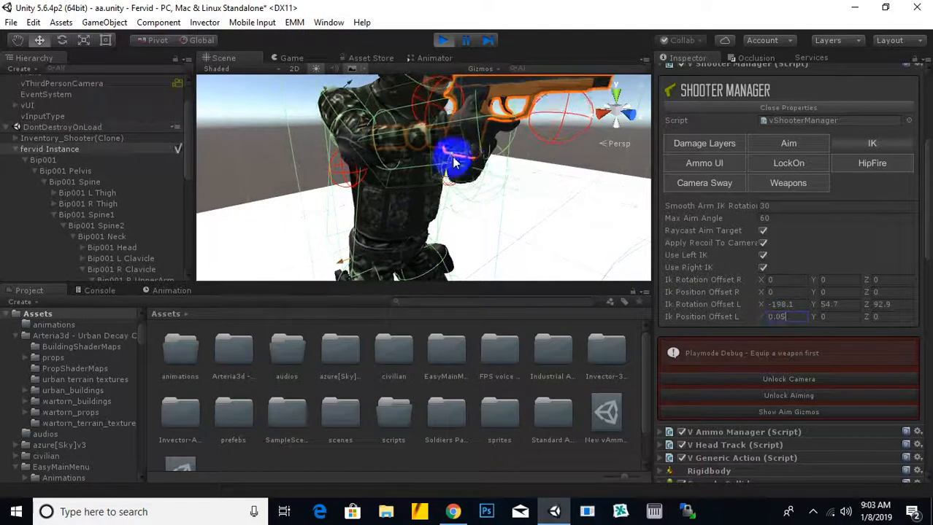
Step: Try 1 and 0.02 for the Y value of Ik Position Offset L and settle on 0.05
alt+drag(404, 208, 487, 181)
mouse_move(488, 180)
middle_down()
mouse_move(474, 149)
mouse_move(417, 183)
mouse_move(419, 193)
mouse_move(374, 211)
middle_up()
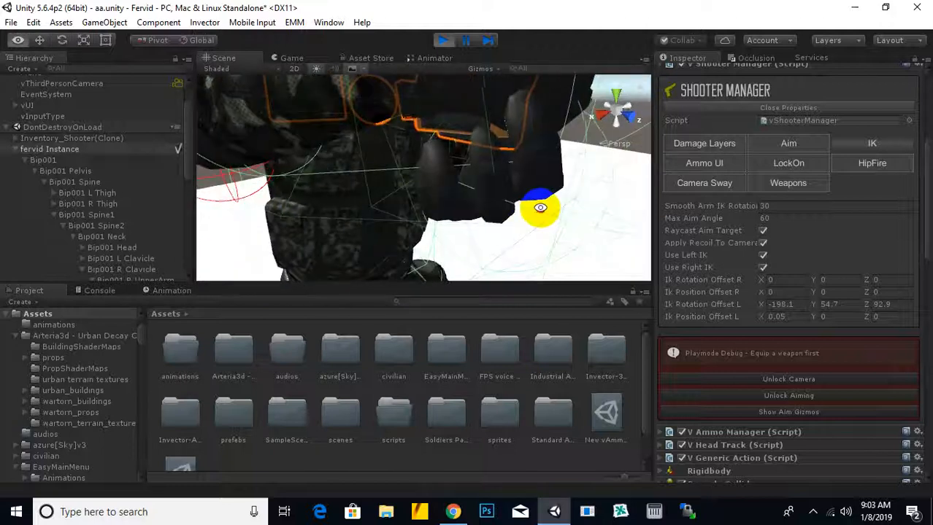
alt+drag(540, 208, 374, 206)
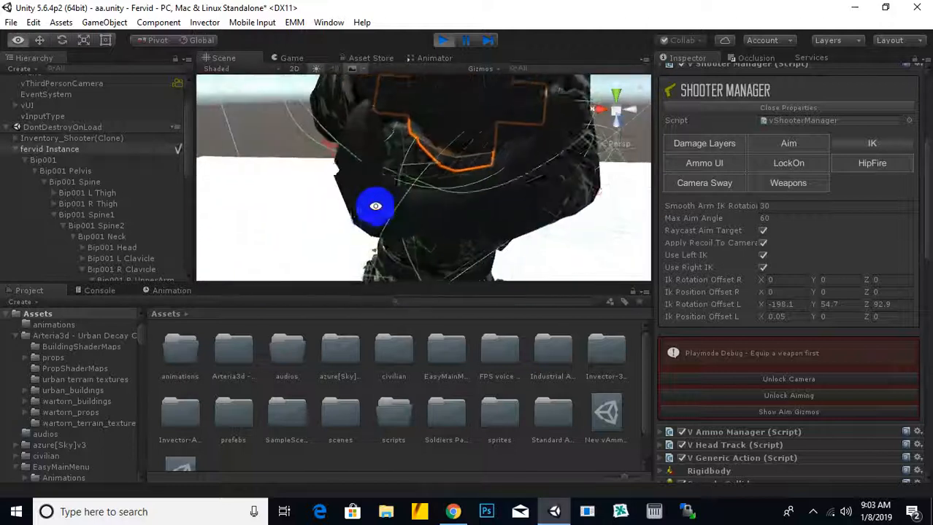
click(808, 325)
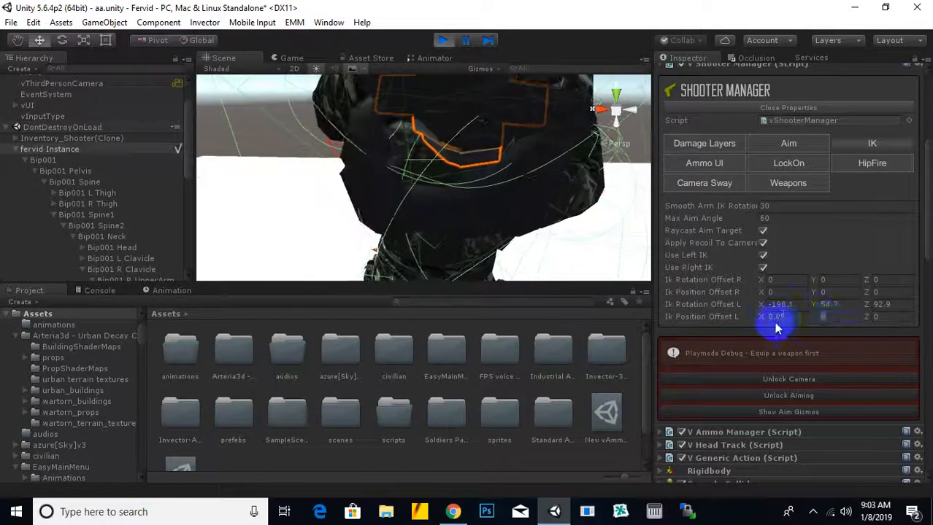
text(1)
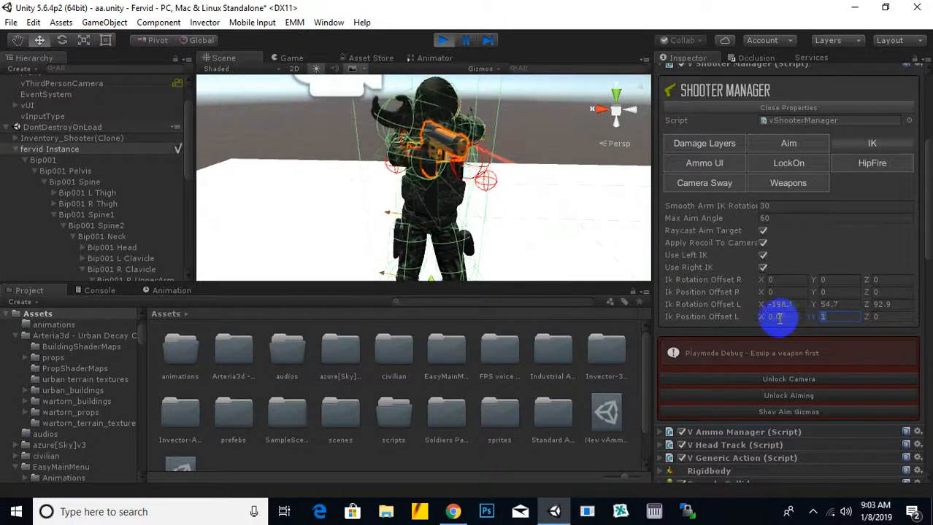
key(BackSpace)
text(.02)
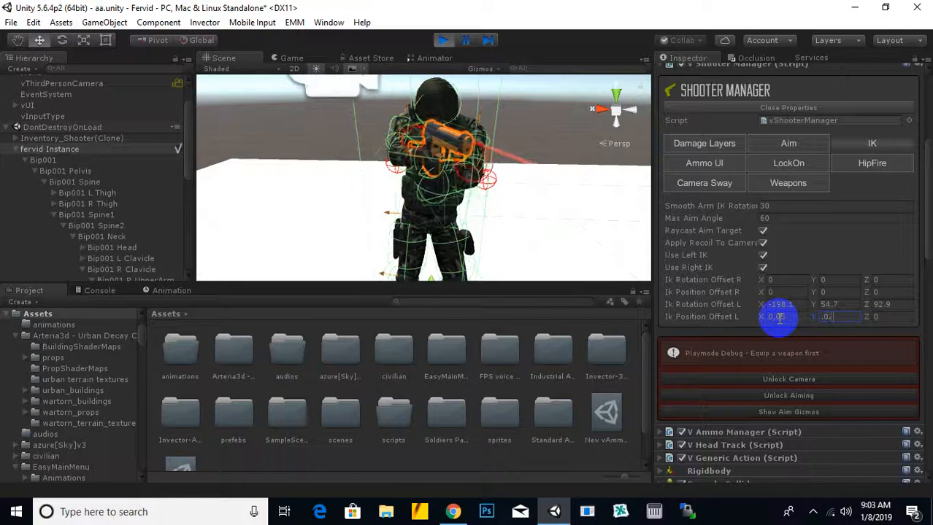
alt+drag(392, 181, 278, 212)
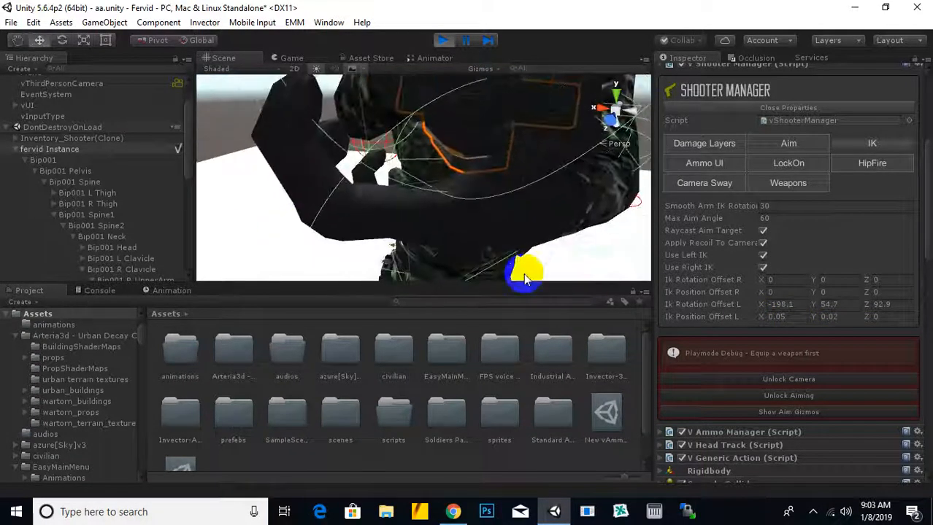
click(835, 319)
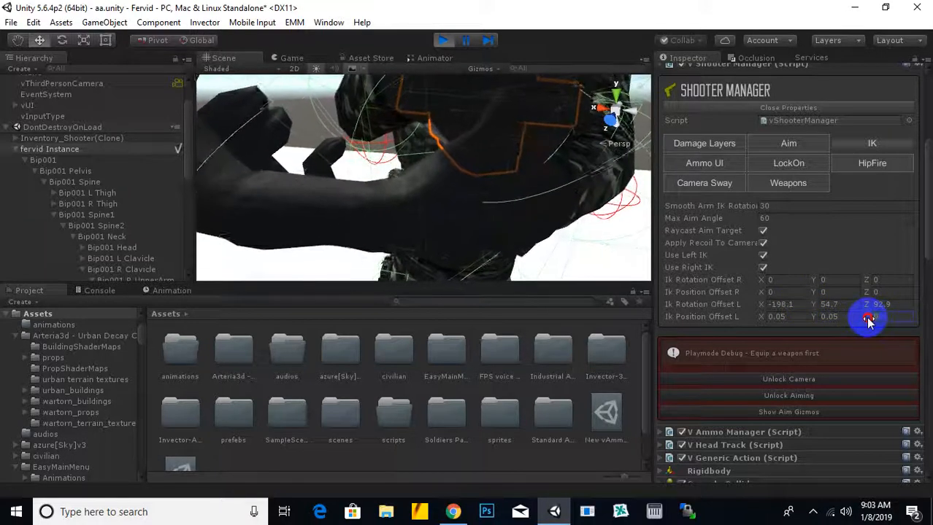
Step: Try 0.03 for the Z value of Ik Position Offset L, settle on 0.05, and check the grip from several angles
text(03)
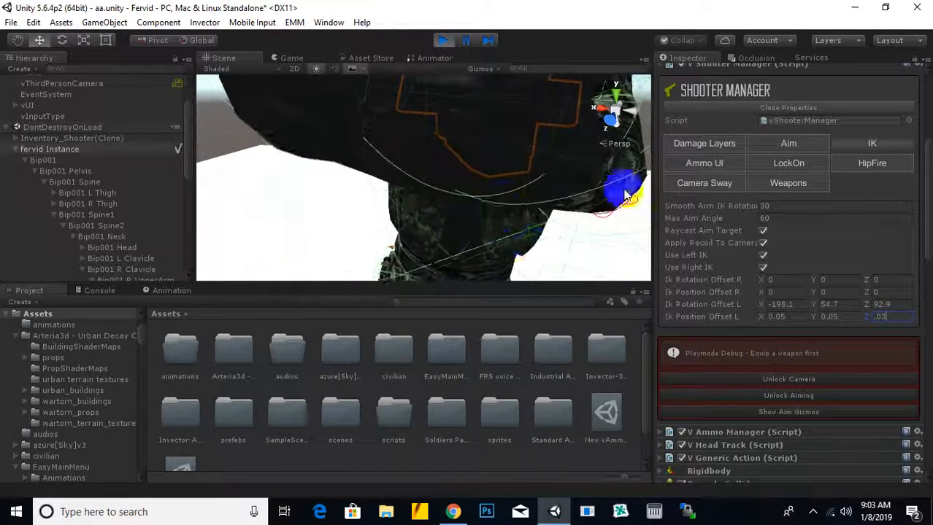
scroll(482, 203, down, 5)
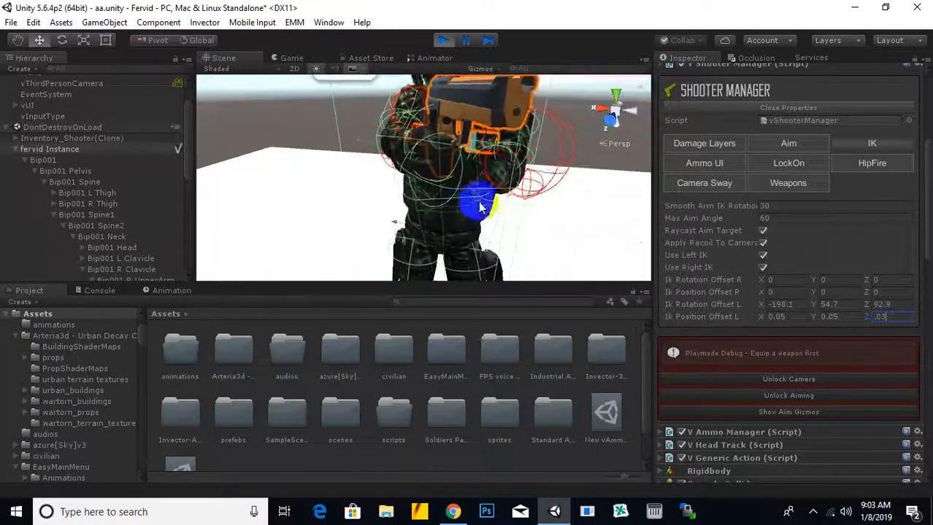
alt+drag(481, 205, 117, 236)
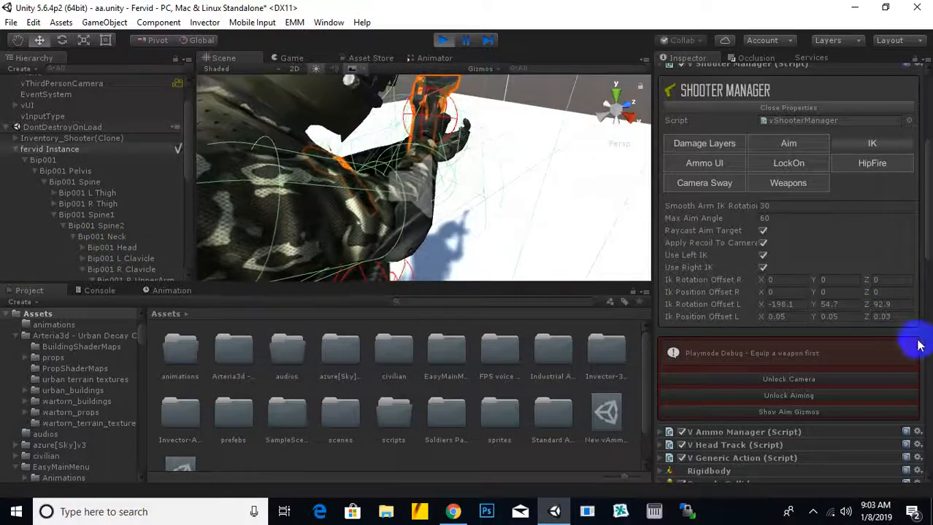
click(887, 317)
text(0.05)
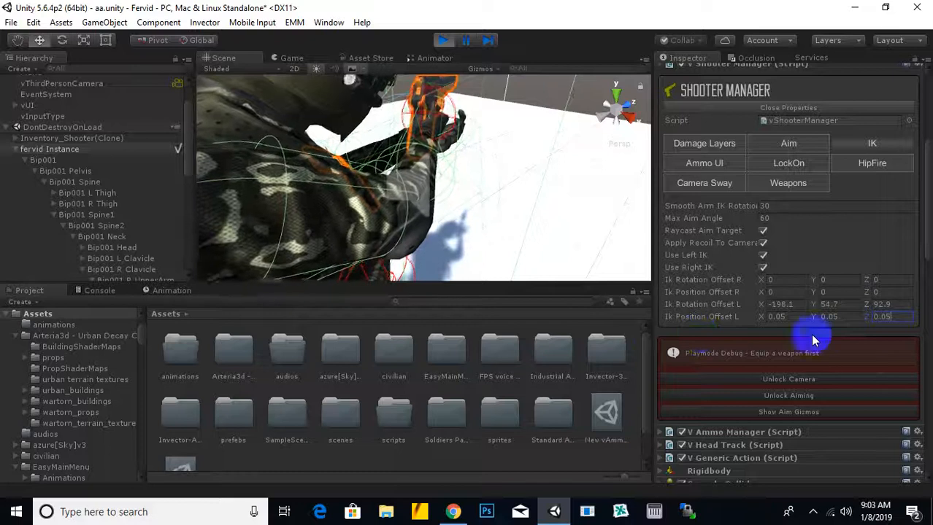
alt+drag(525, 209, 100, 228)
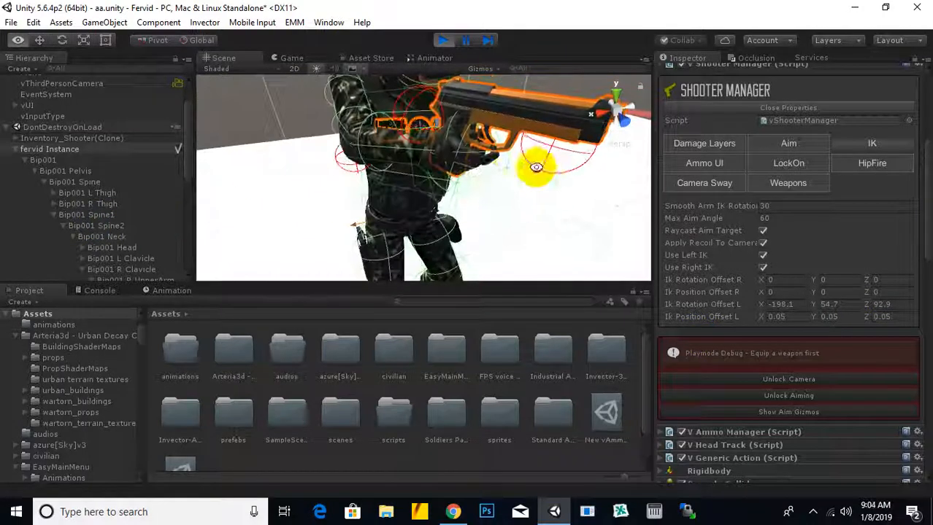
alt+drag(537, 167, 376, 219)
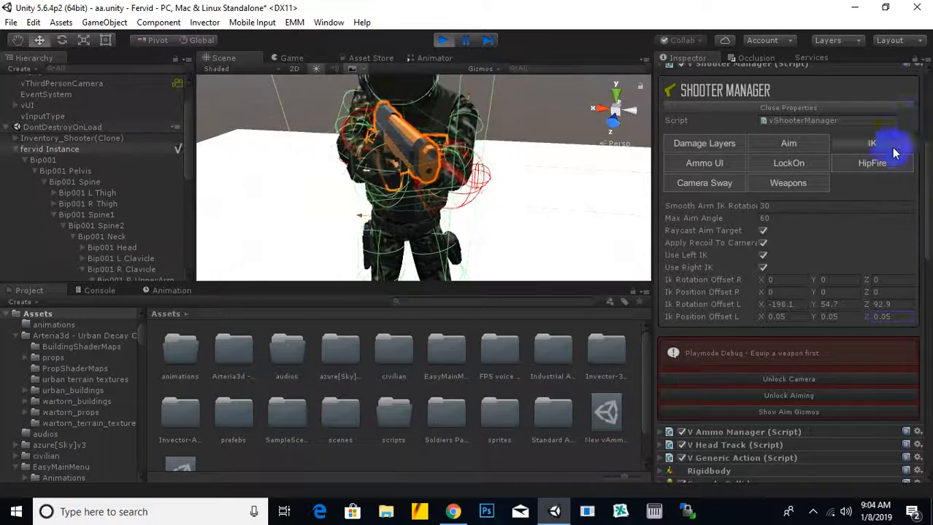
Step: Copy the tuned Shooter Manager component of the fervid instance and exit play mode
scroll(897, 149, up, 2)
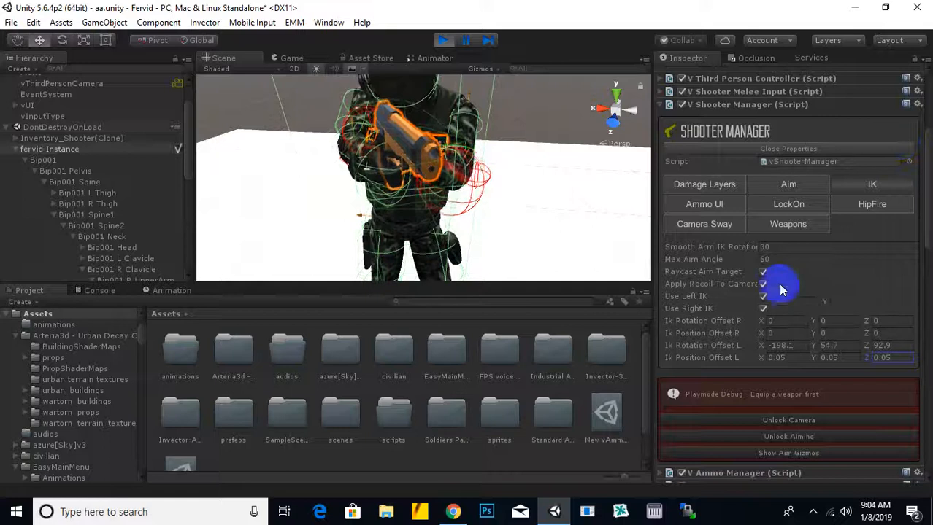
scroll(773, 296, down, 2)
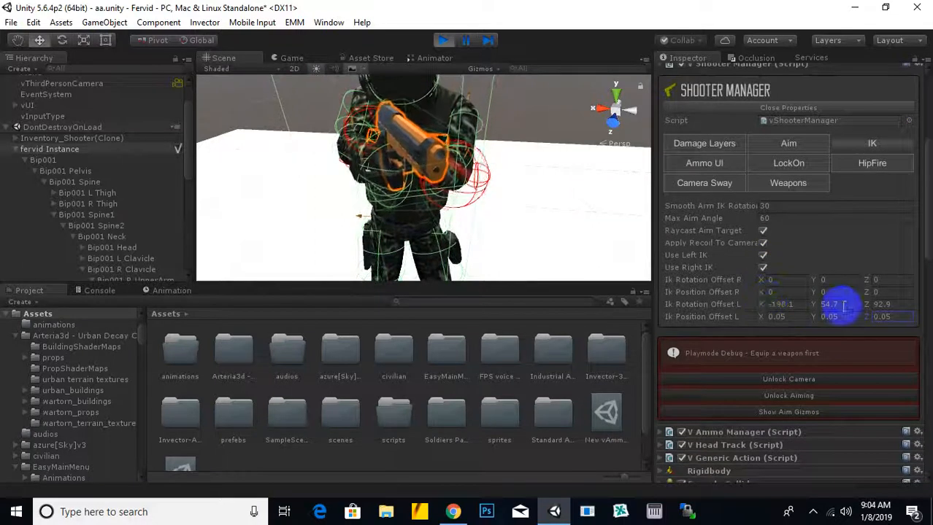
scroll(876, 164, up, 2)
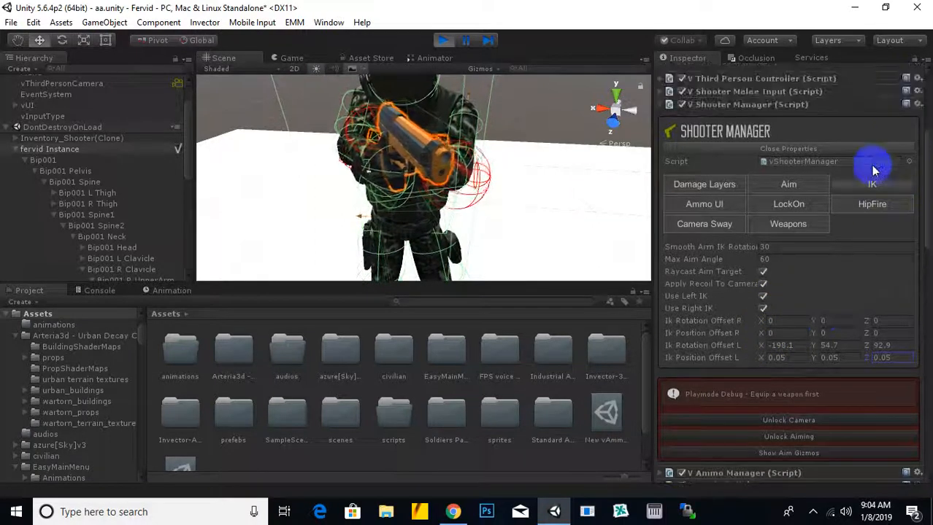
click(918, 106)
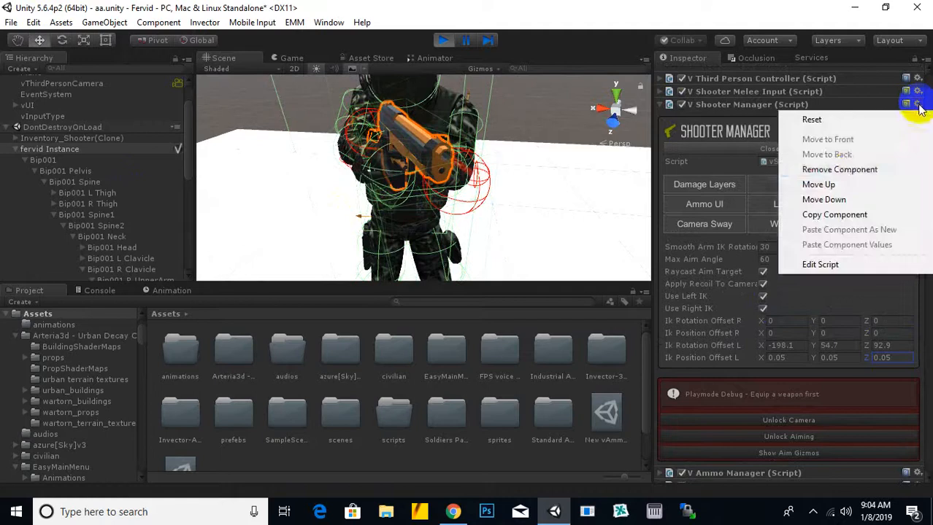
click(834, 216)
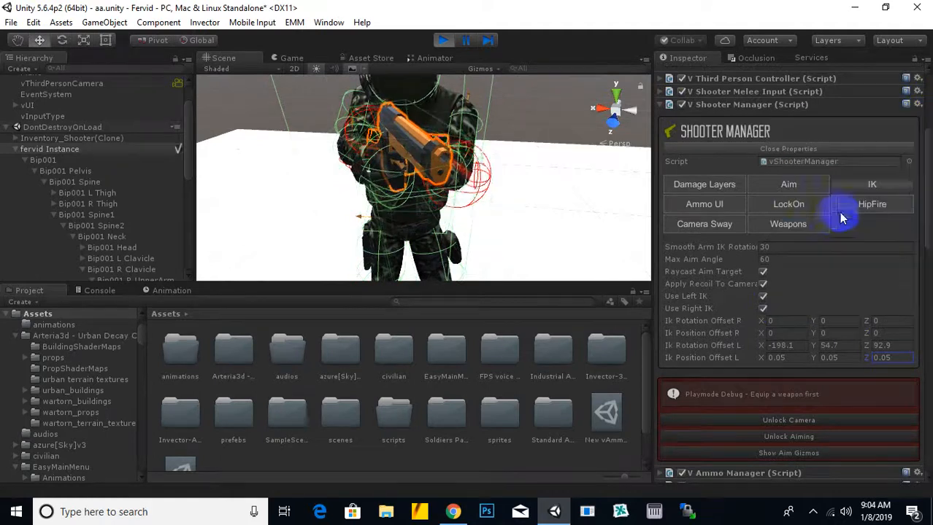
click(447, 42)
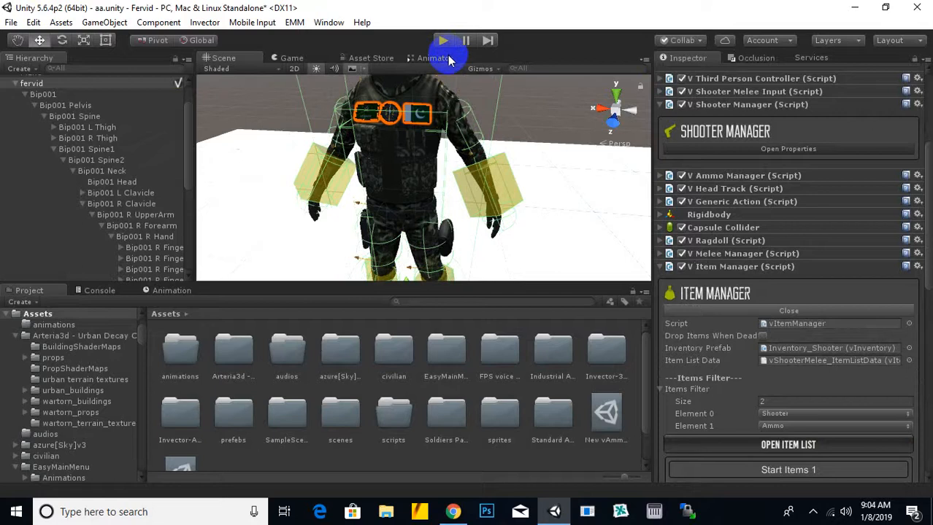
Step: Show the IK properties of fervid's Shooter Manager and paste the copied component values onto it
click(806, 150)
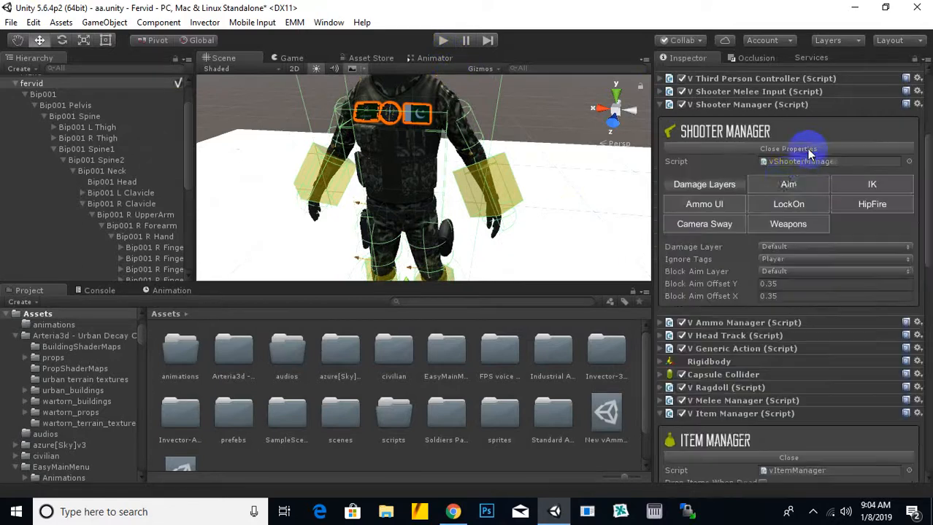
click(870, 185)
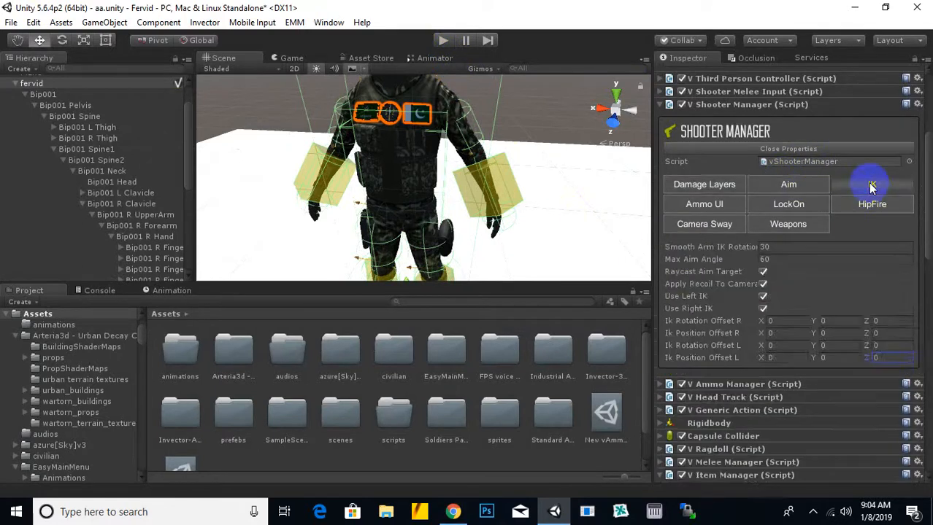
click(917, 105)
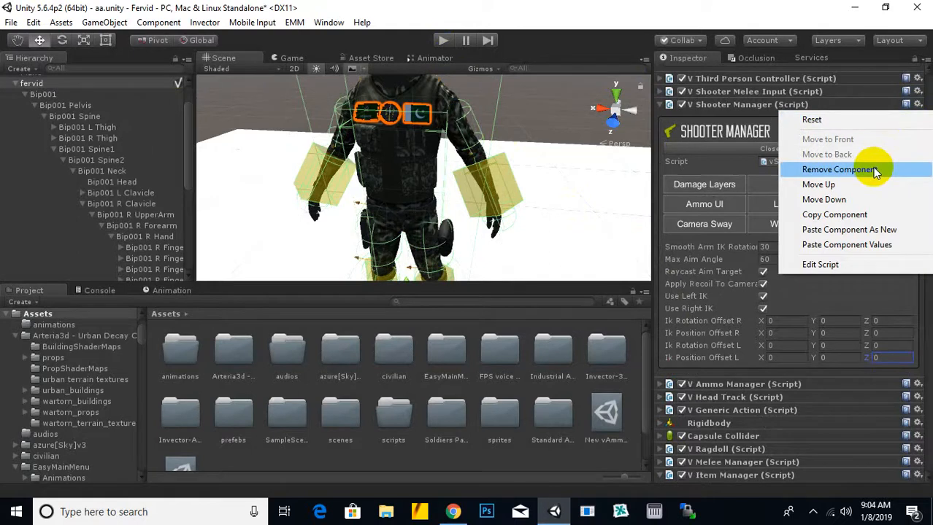
click(846, 231)
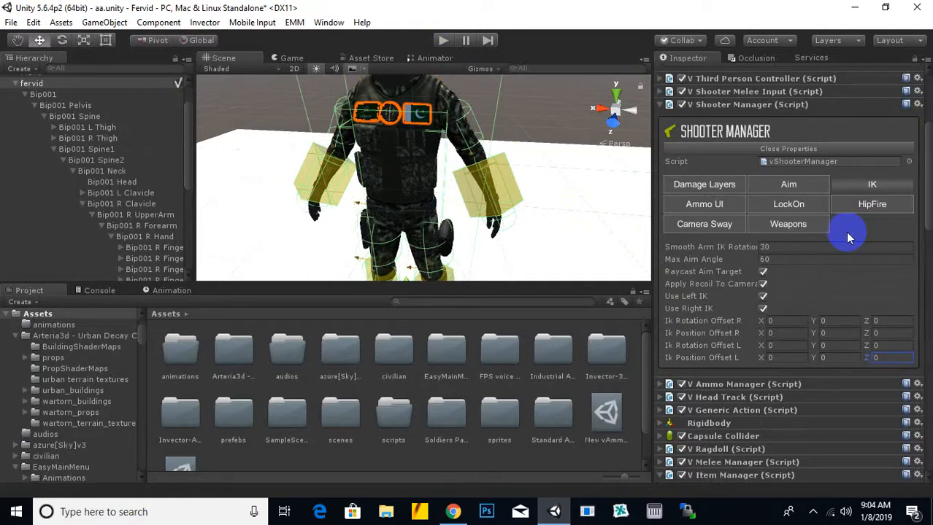
scroll(843, 288, down, 2)
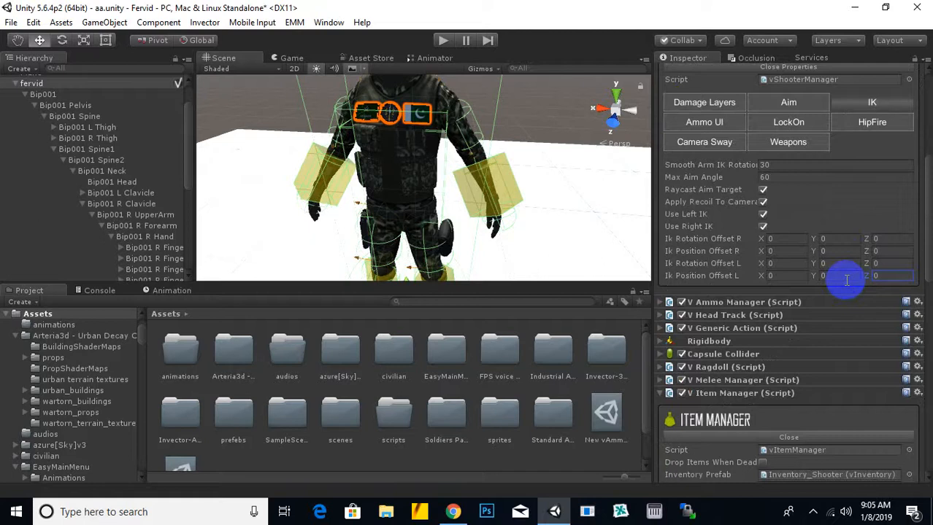
scroll(869, 212, up, 1)
scroll(895, 149, up, 1)
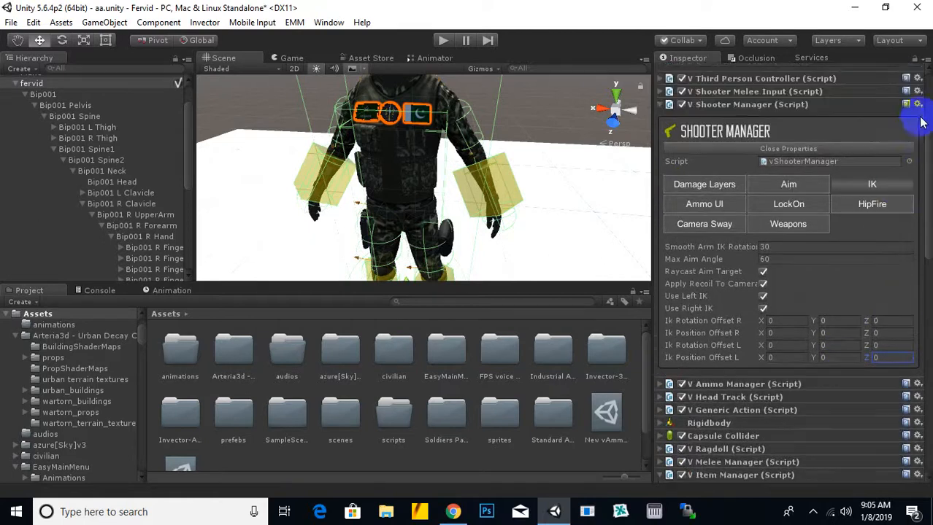
click(918, 105)
click(853, 244)
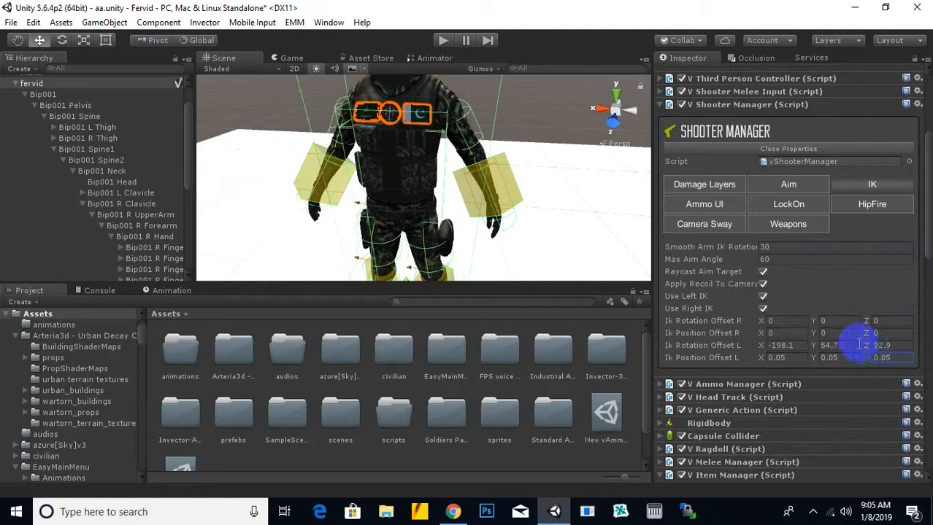
Step: Run the scene and test the character's handgun aiming by firing and moving
click(813, 513)
click(860, 403)
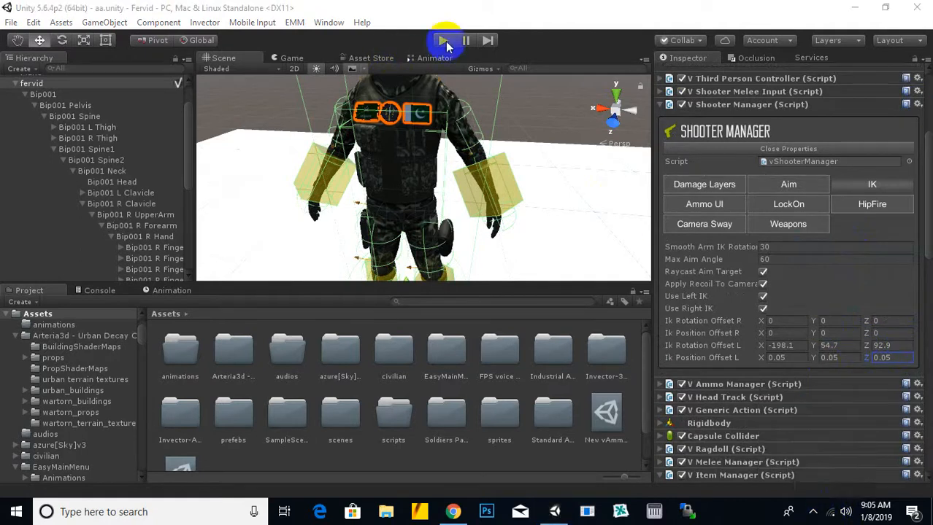
click(481, 162)
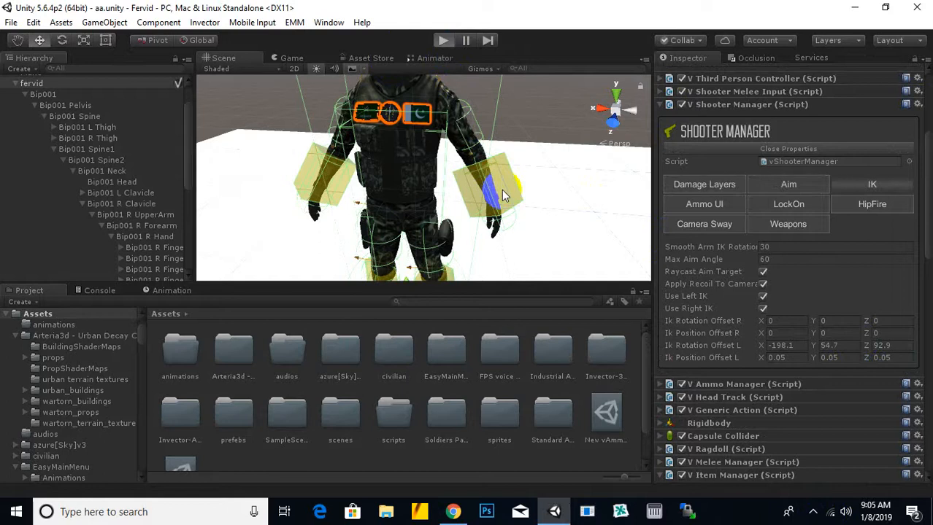
key(ctrl+p)
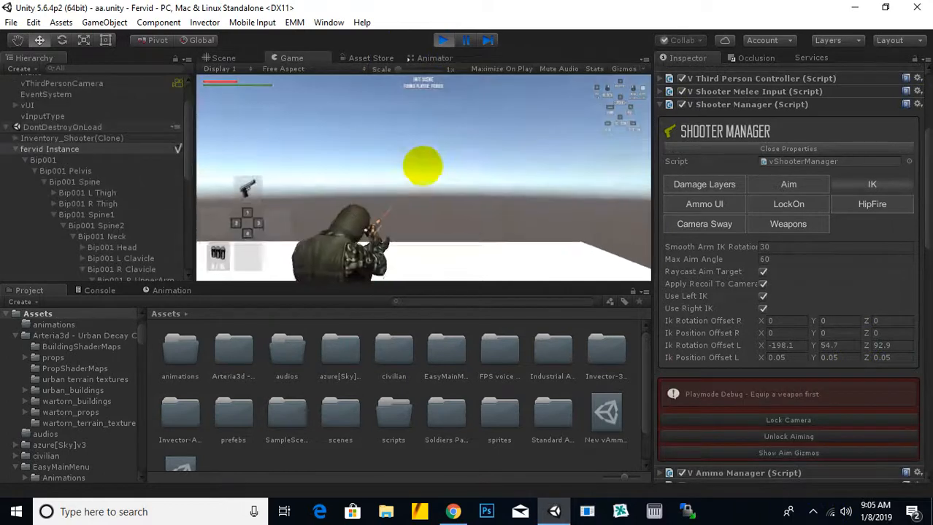
click(423, 166)
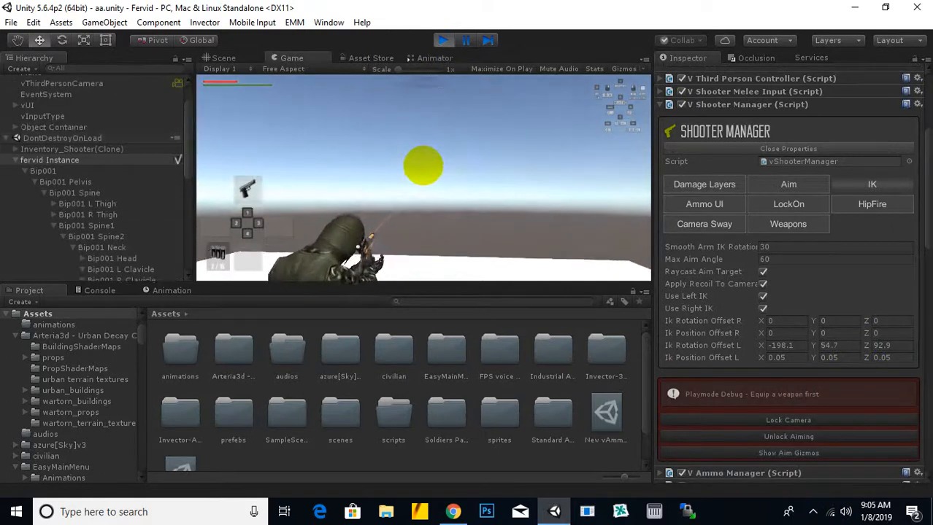
key(w)
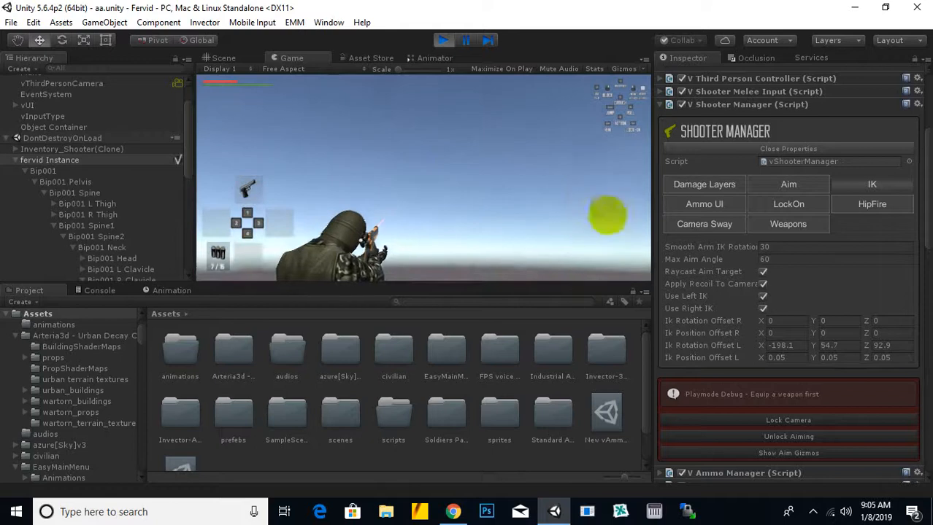
Step: Turn off Always Aiming in the Shooter Manager's Aim settings outside play mode and test-run the scene
click(443, 41)
click(790, 186)
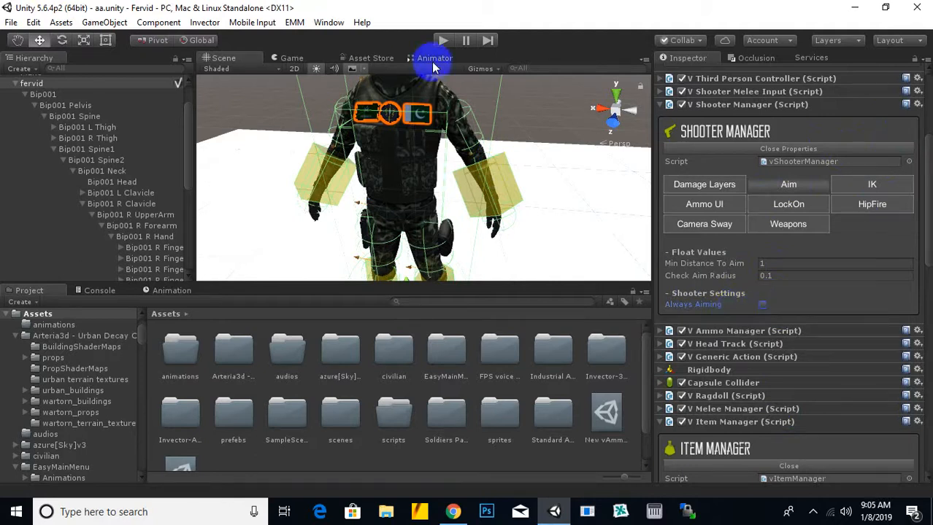
click(445, 41)
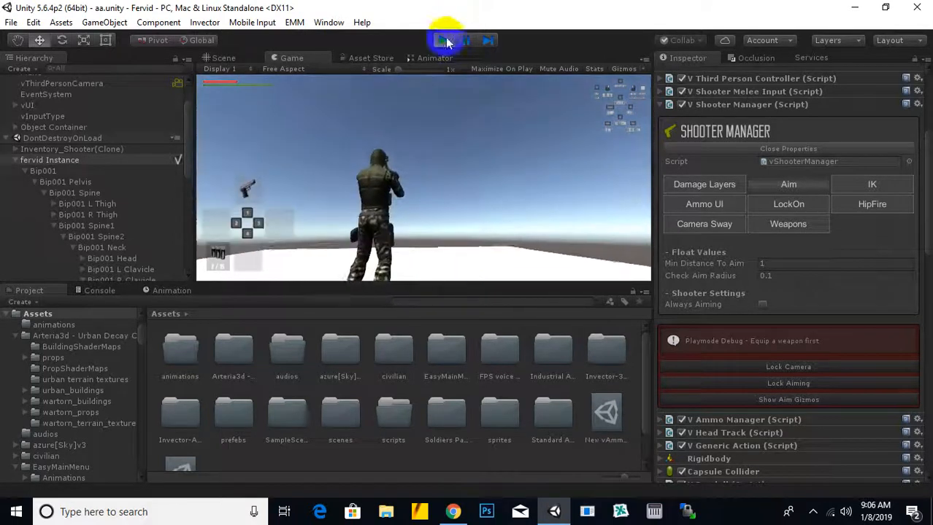
click(443, 41)
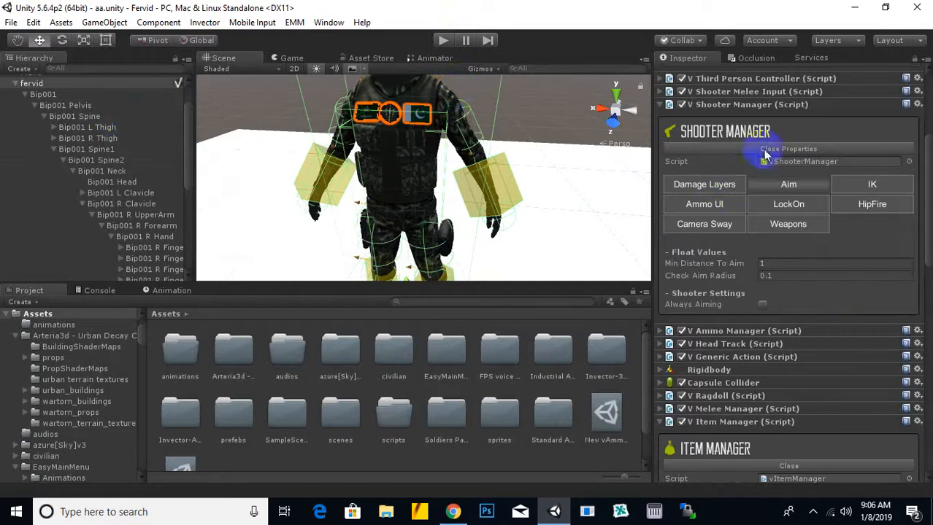
Step: Run the scene again and lock the camera and aiming with the Shooter Manager's playmode debug options
scroll(752, 174, up, 5)
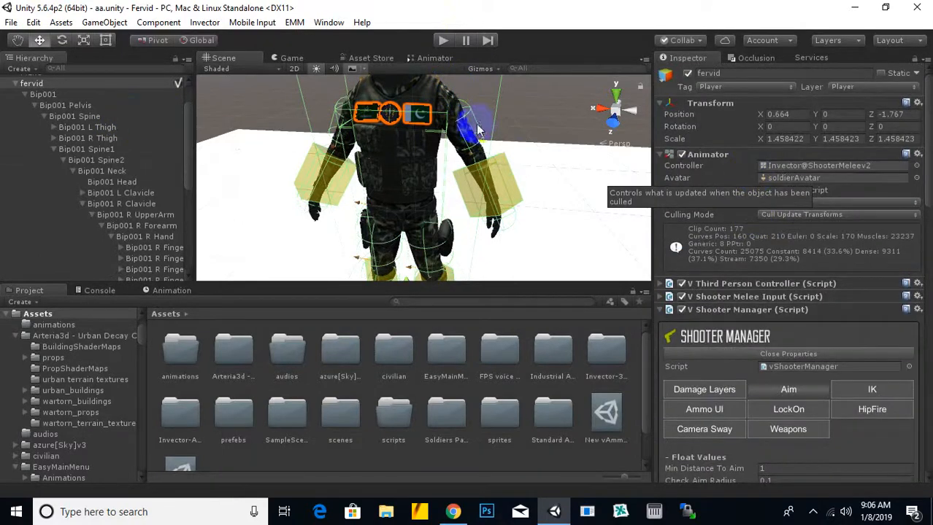
click(448, 44)
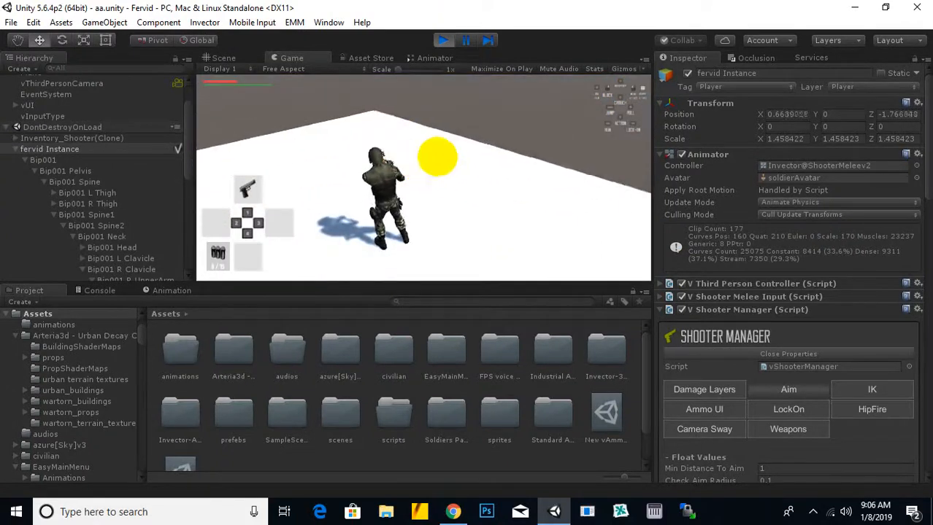
click(768, 349)
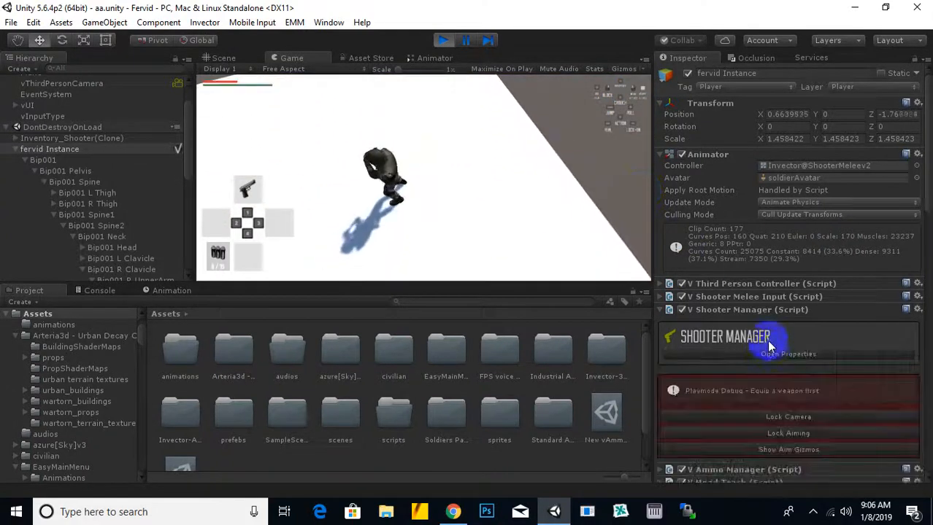
scroll(769, 349, down, 4)
click(802, 295)
click(799, 313)
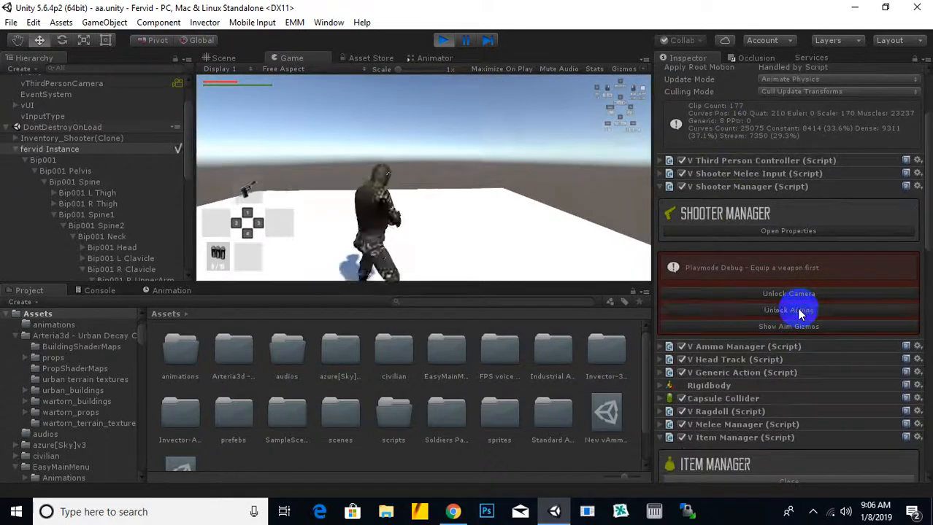
right_drag(374, 212, 472, 215)
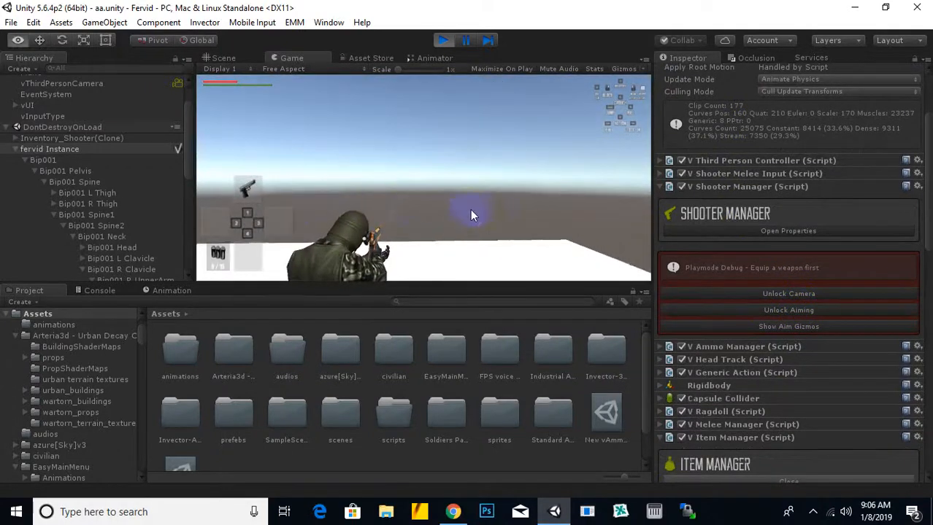
Step: Select defaultHandler under the right hand bone in the scene view and adjust its X rotation to -4.87
click(235, 61)
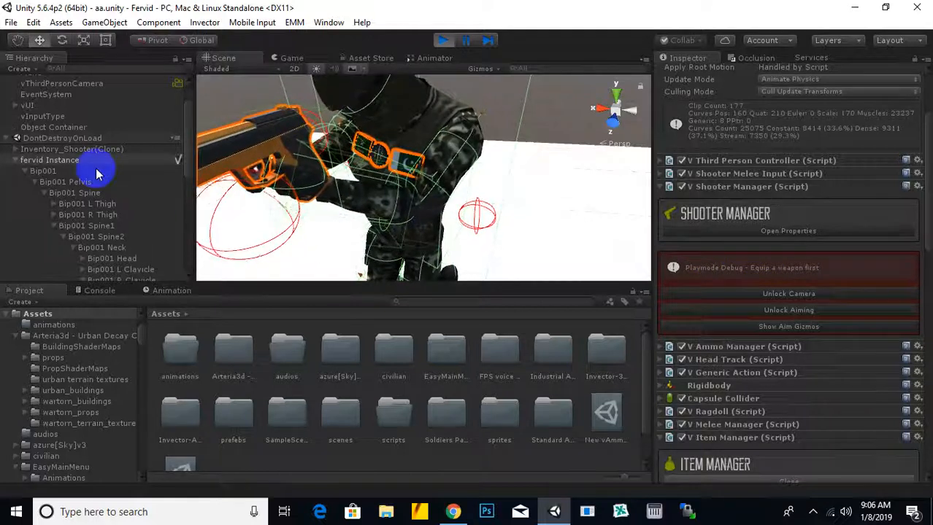
scroll(95, 176, down, 6)
click(153, 173)
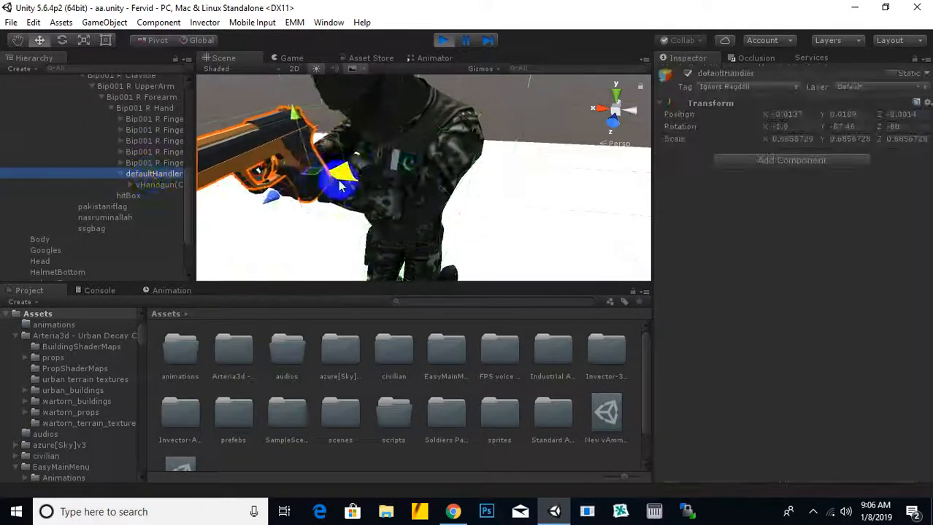
alt+drag(341, 185, 468, 150)
middle_drag(469, 149, 517, 139)
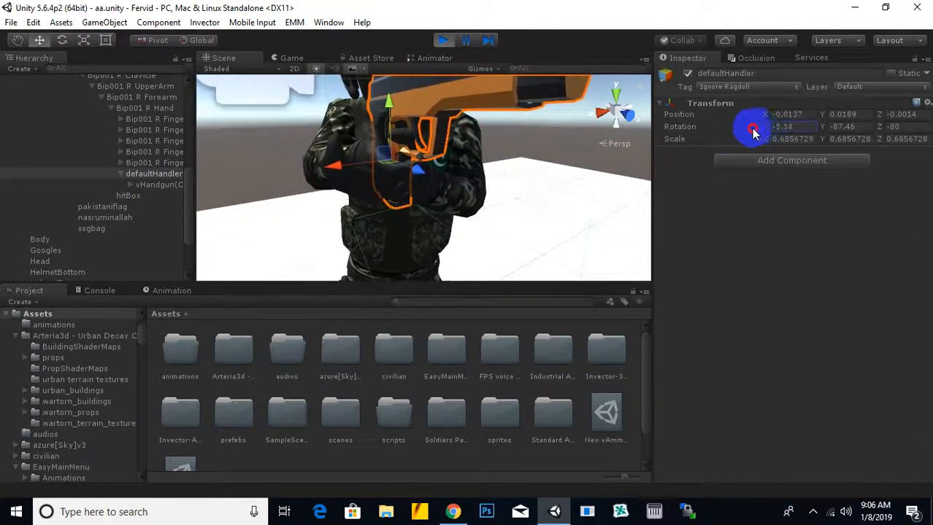
drag(754, 132, 732, 140)
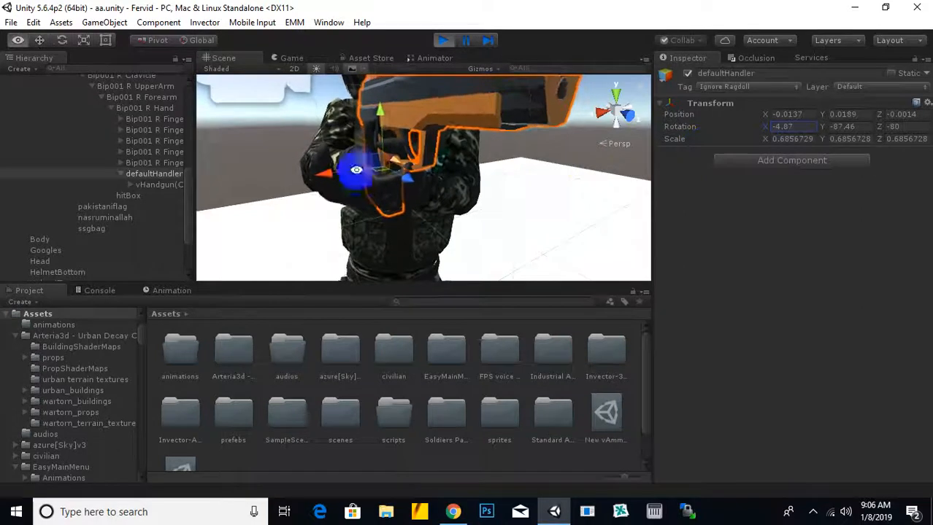
Step: Reposition defaultHandler in the right hand to about X -0.0201, Y 0.0187, Z -0.0052, checking the grip from several angles
alt+drag(356, 170, 514, 202)
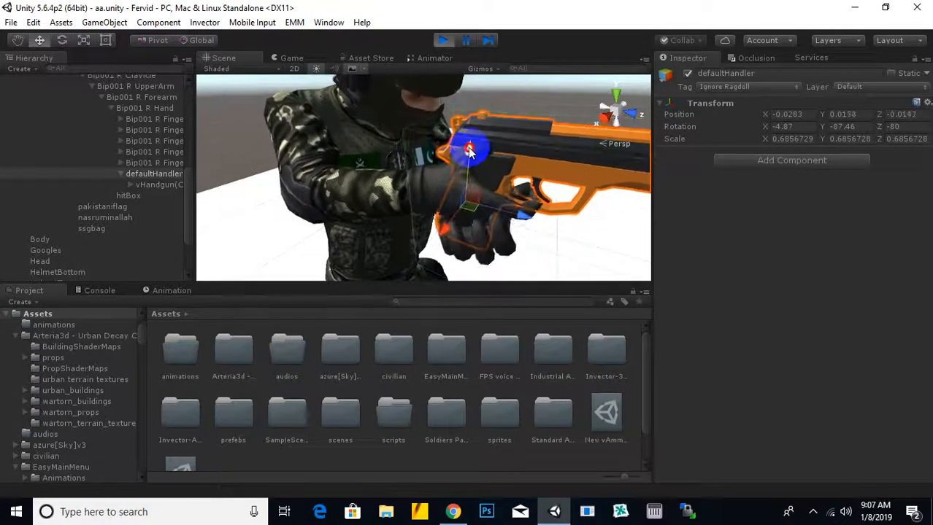
mouse_move(469, 152)
alt+mouse_down()
mouse_move(431, 163)
mouse_move(332, 142)
mouse_move(225, 189)
mouse_move(427, 146)
mouse_move(249, 150)
mouse_move(432, 162)
mouse_move(511, 195)
mouse_move(513, 157)
mouse_move(470, 149)
alt+mouse_up()
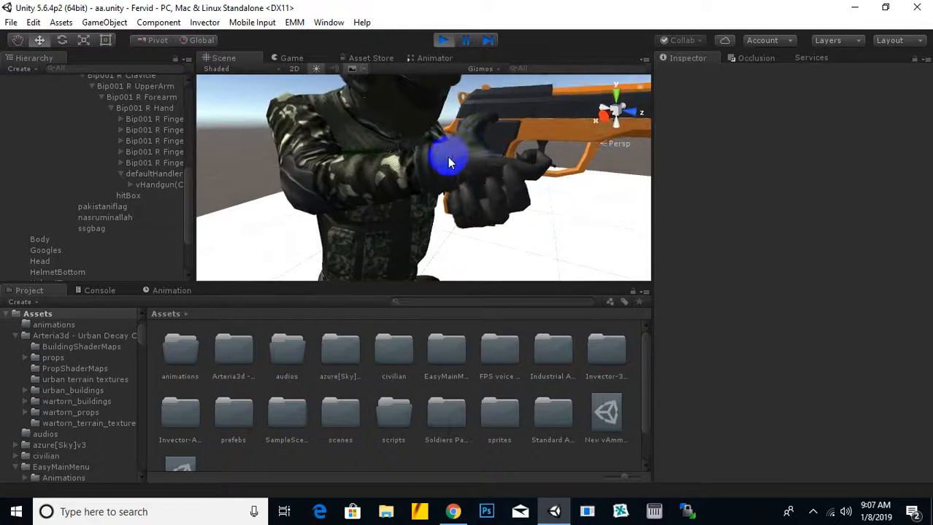
click(449, 161)
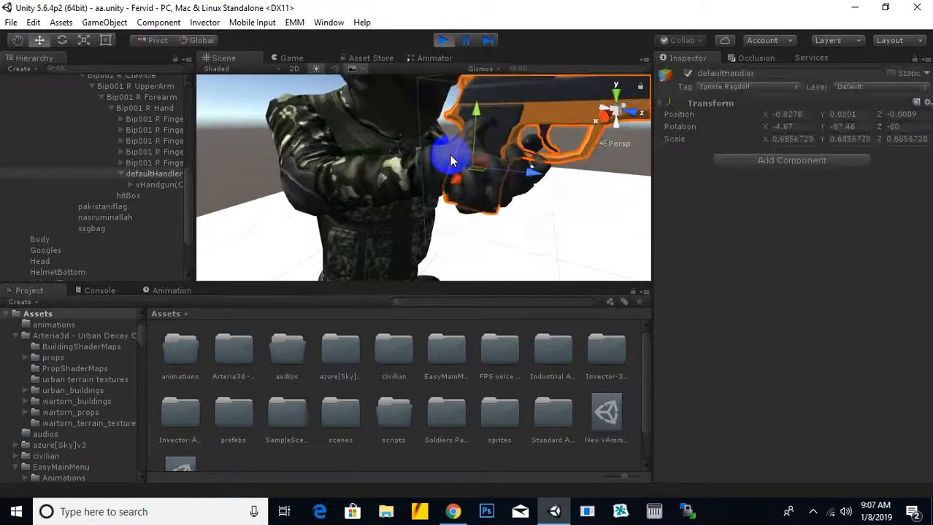
drag(491, 117, 521, 178)
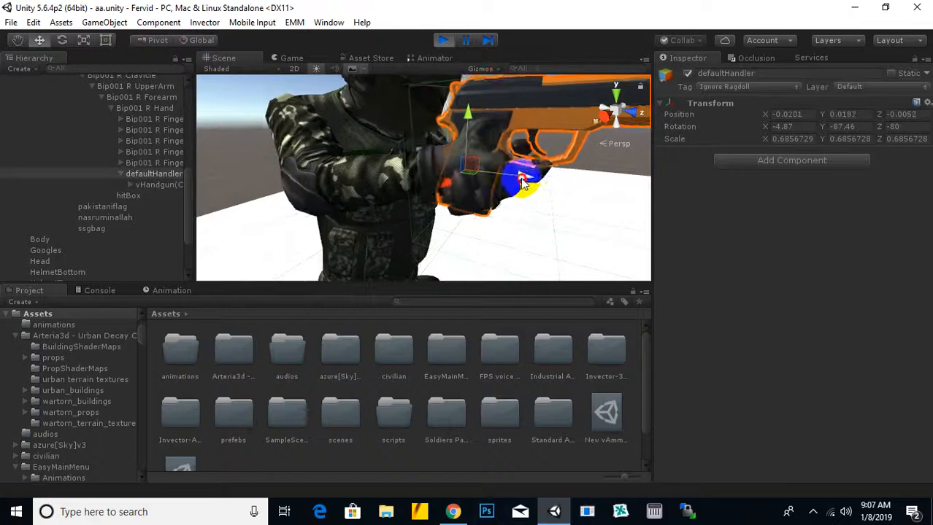
alt+drag(479, 140, 469, 208)
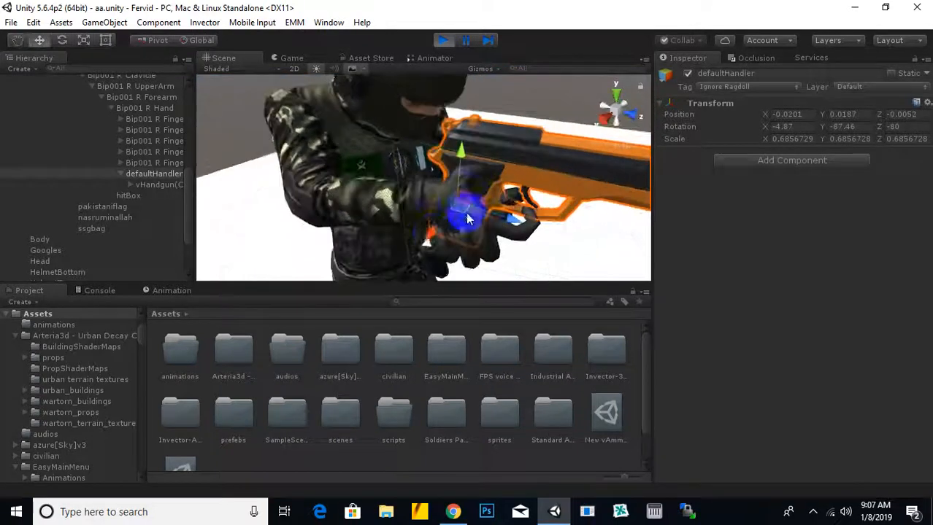
Step: Nudge defaultHandler in the right hand, rotate it to X -1.044, Y -91.237, Z -79.692, and check the aim in the game view
drag(429, 235, 504, 175)
drag(443, 150, 437, 173)
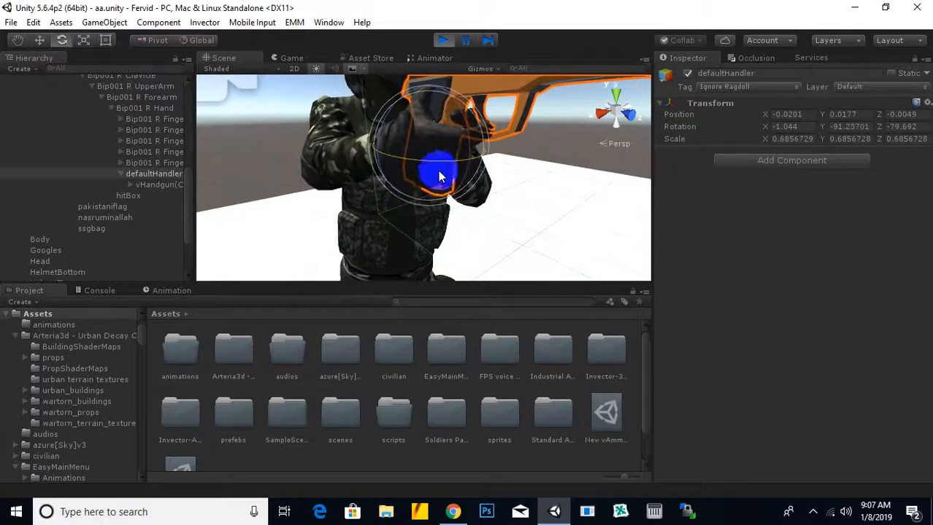
click(291, 58)
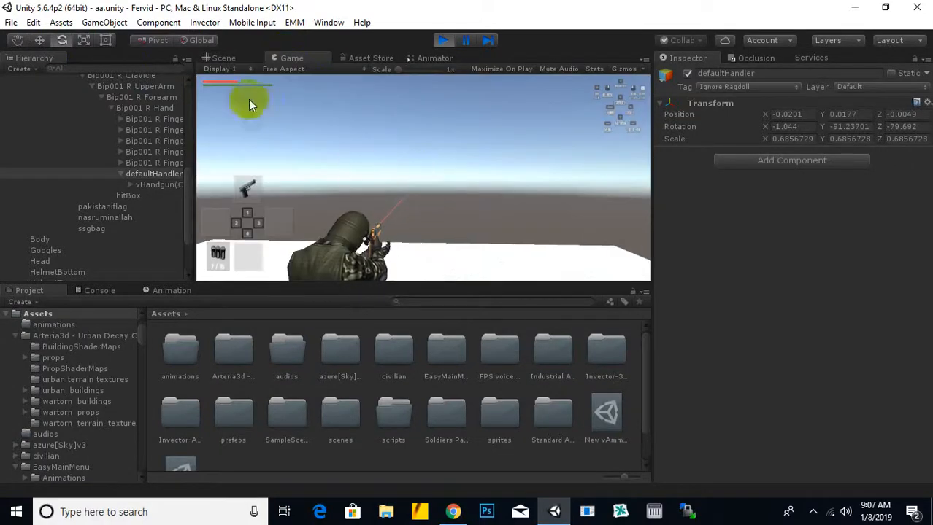
click(226, 57)
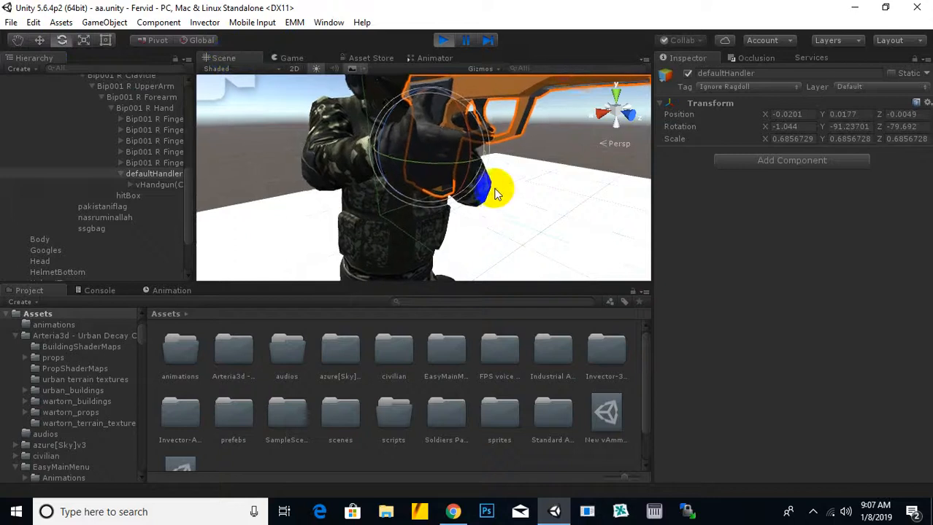
Step: Move defaultHandler to X -0.0195, Y 0.0151, Z -0.0043 so the handgun sits in the right hand
middle_drag(496, 194, 486, 219)
click(40, 40)
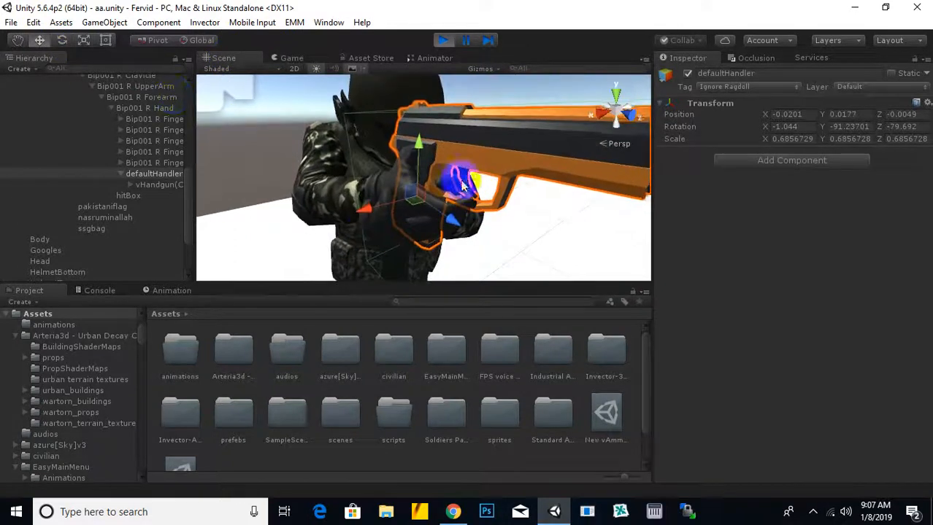
drag(412, 198, 372, 206)
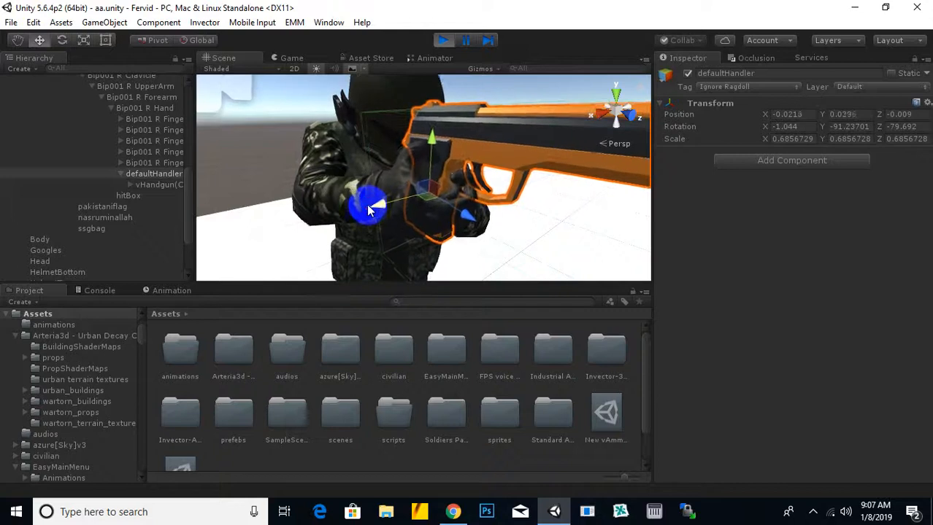
alt+drag(456, 206, 632, 222)
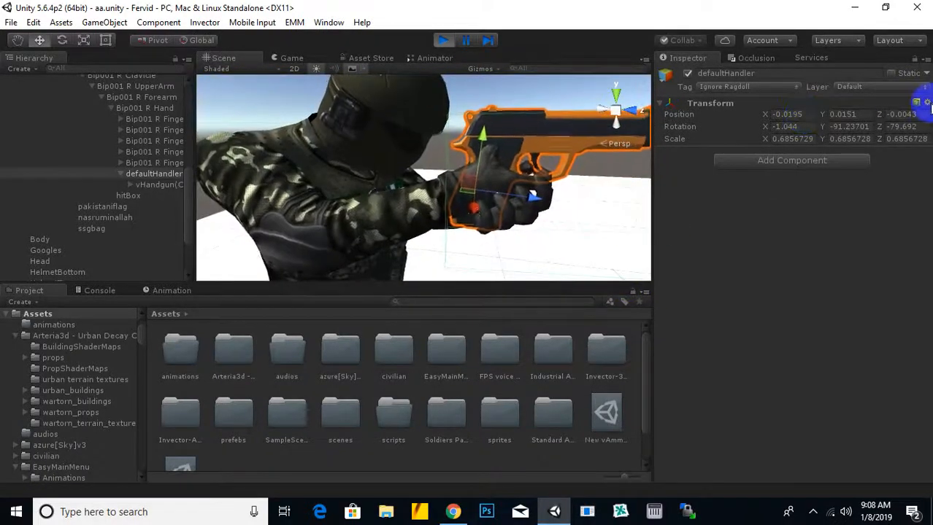
Step: Copy defaultHandler's Transform component, exit play mode, and paste the values onto its Transform
click(927, 104)
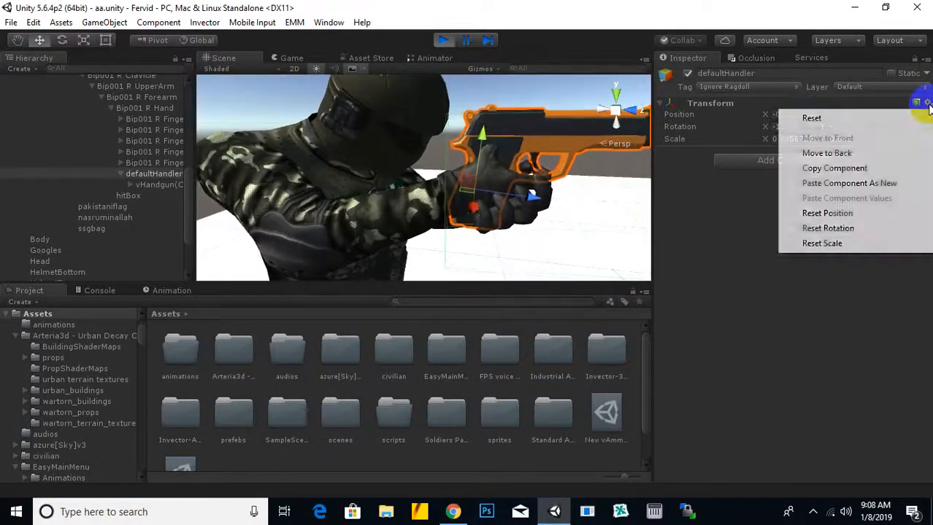
click(835, 169)
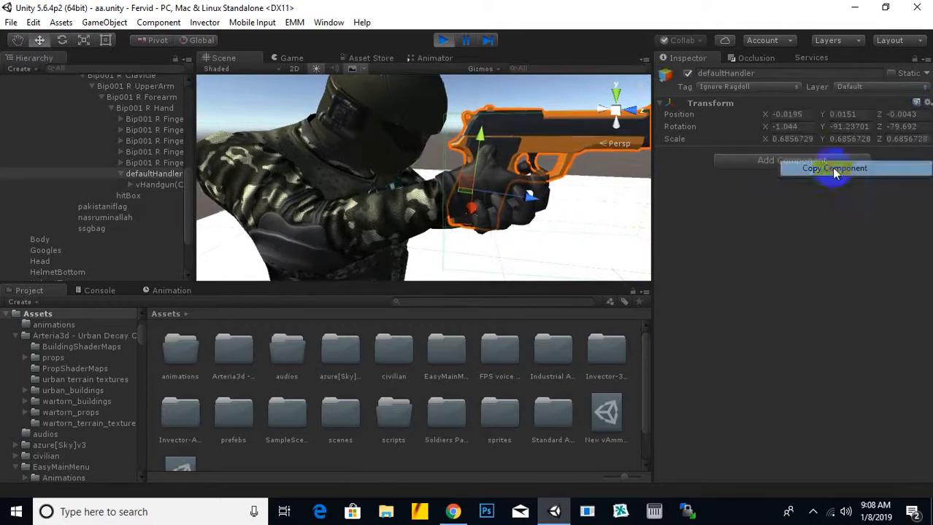
click(443, 41)
click(927, 104)
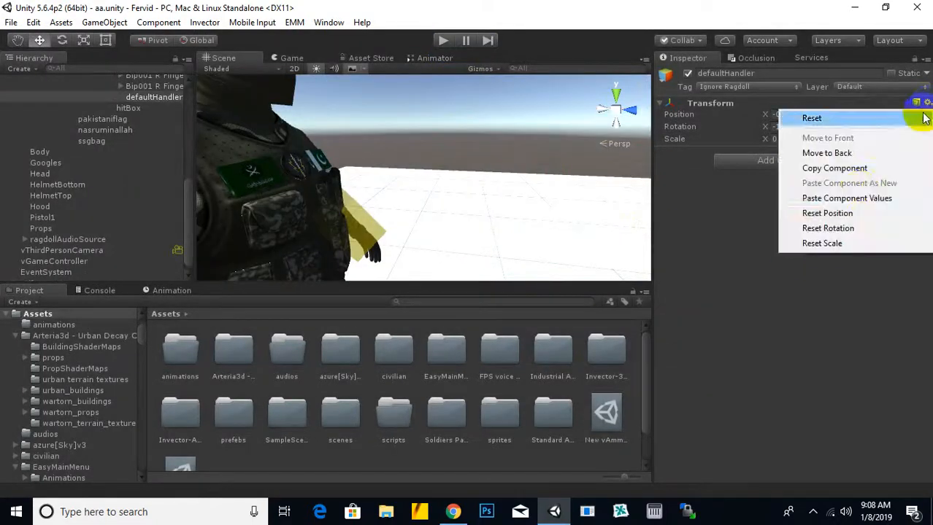
click(859, 199)
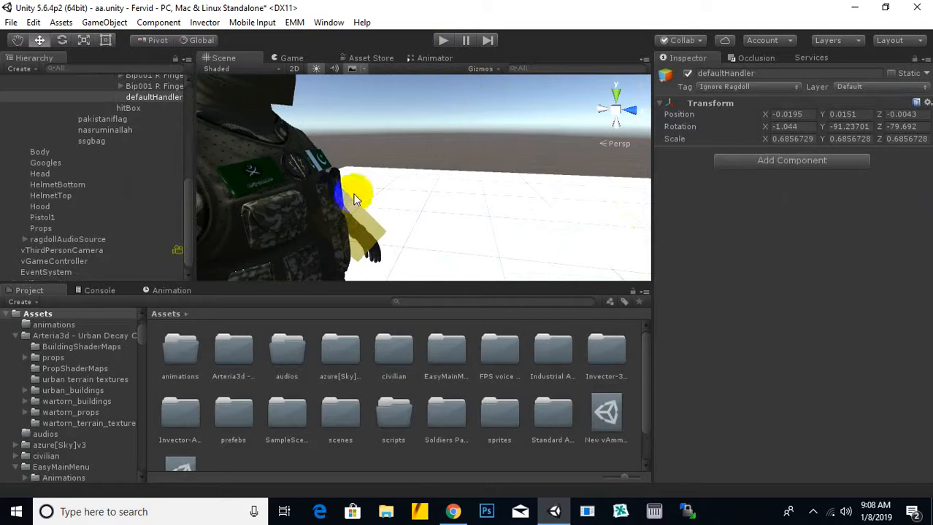
Step: Run the scene again and, on the fervid instance, lock the camera and aiming with the Shooter Manager's playmode debug options
click(443, 40)
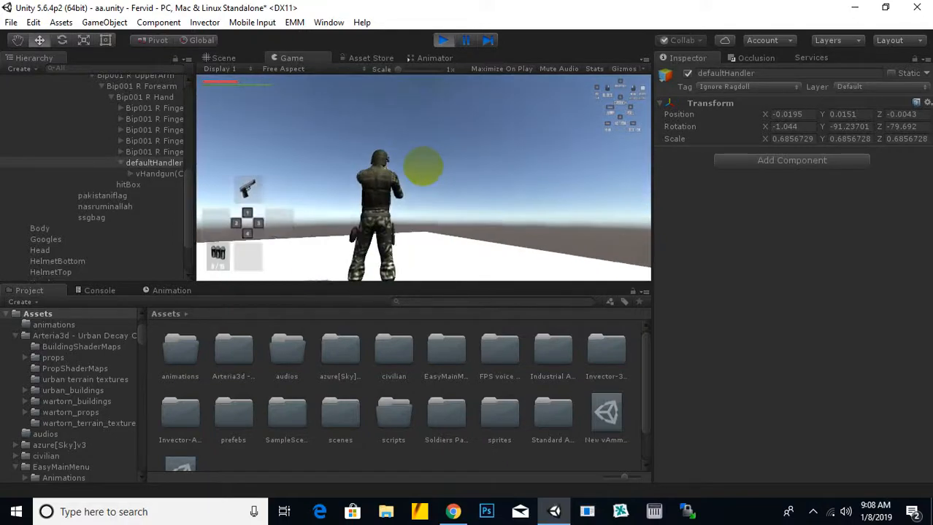
click(241, 59)
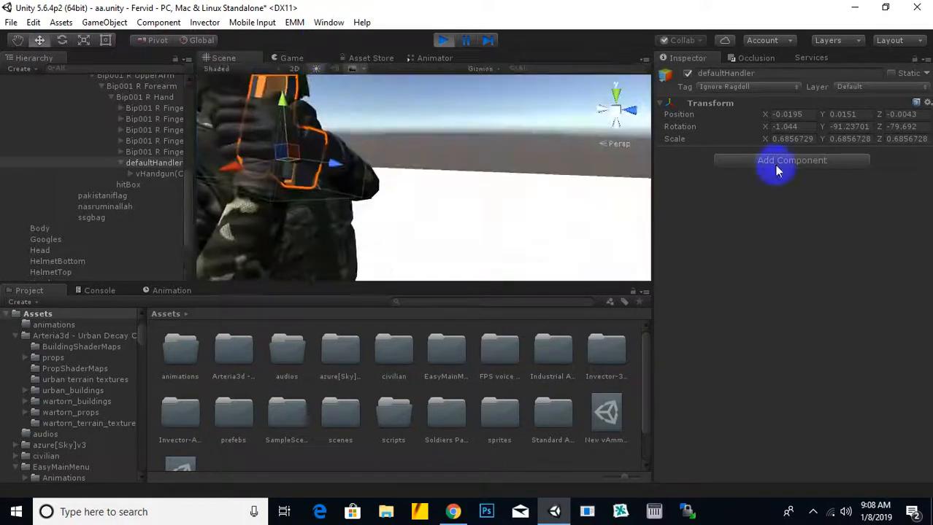
scroll(113, 168, up, 5)
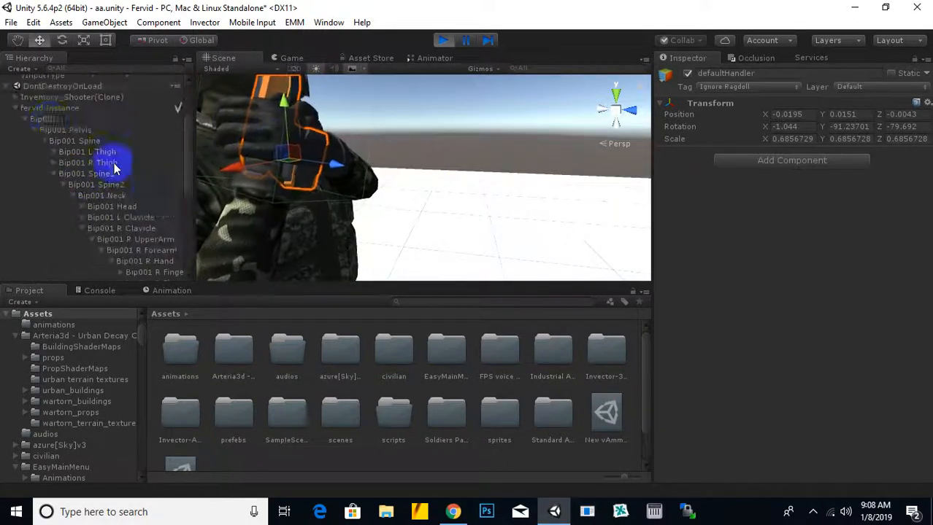
click(59, 115)
scroll(814, 357, down, 1)
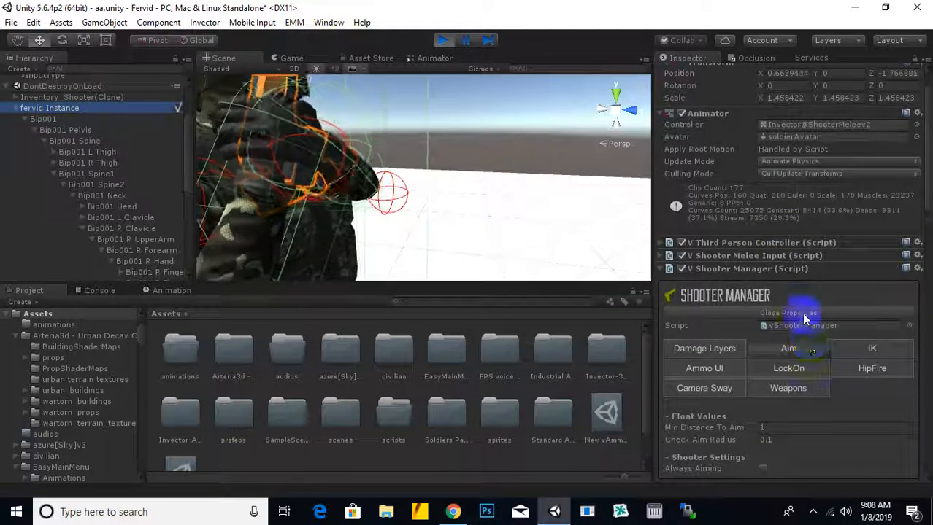
click(803, 315)
click(805, 377)
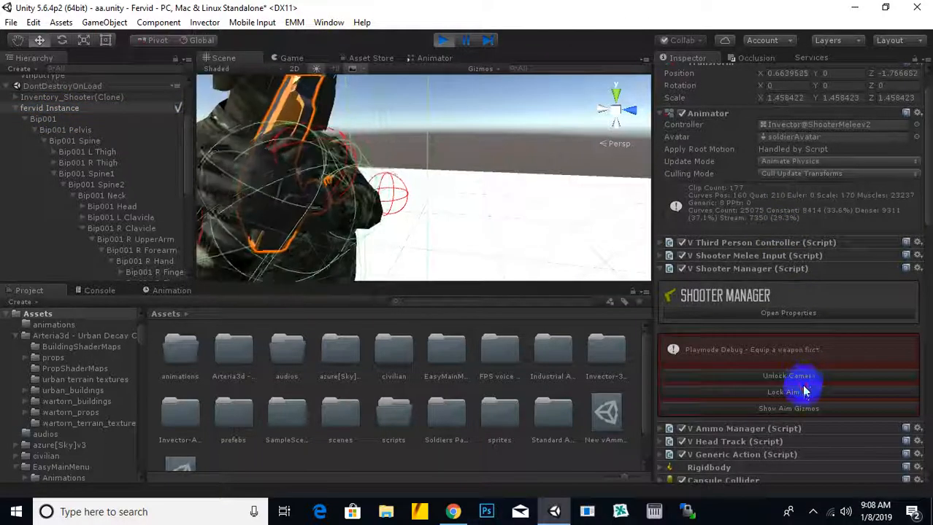
click(808, 392)
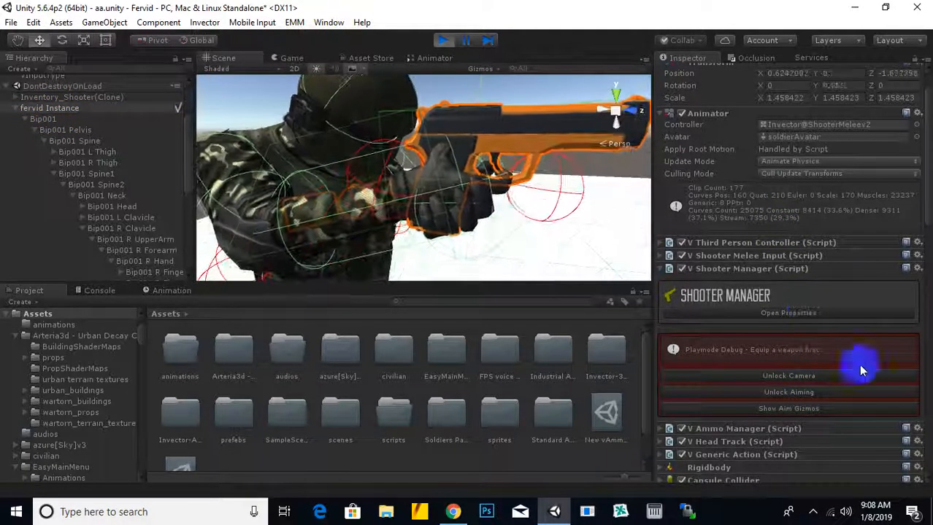
Step: Open the Shooter Manager's IK settings and try out Ik Position Offset L while viewing the left-hand grip
scroll(839, 313, down, 3)
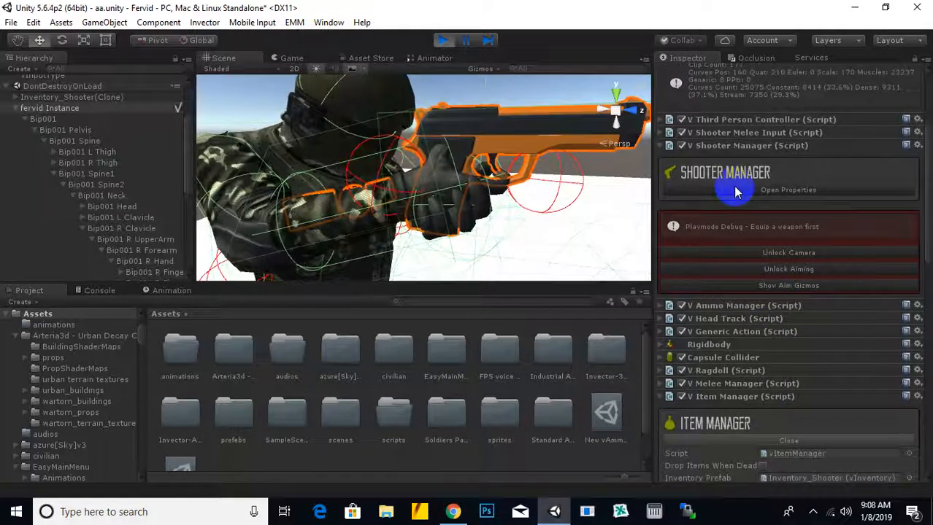
click(736, 191)
click(872, 227)
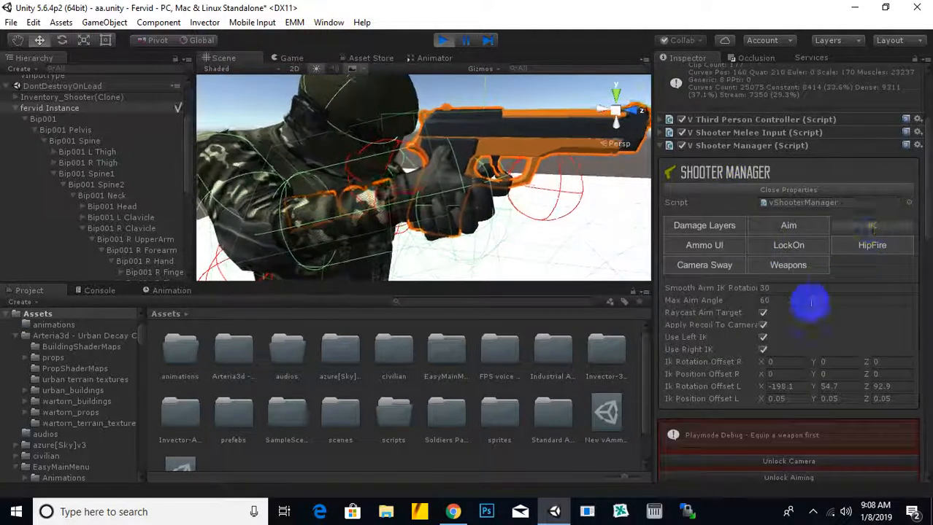
scroll(812, 305, down, 2)
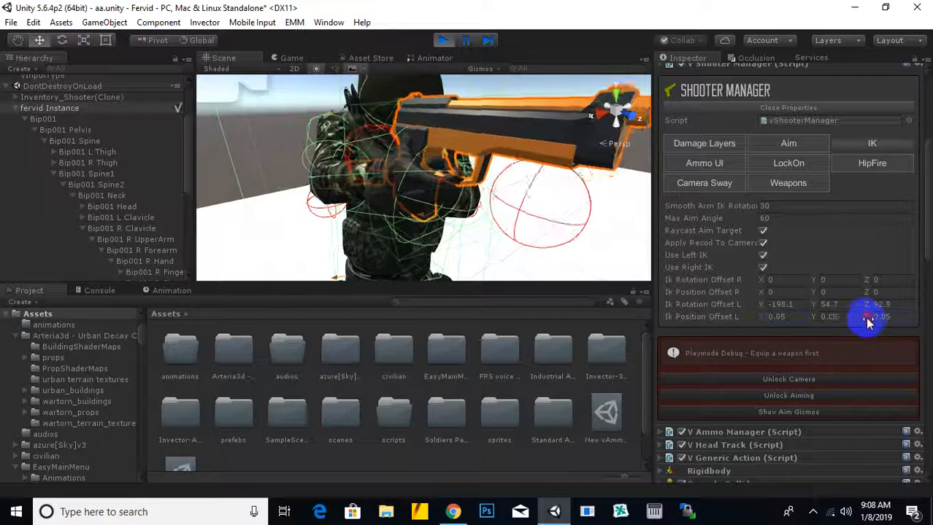
drag(866, 320, 810, 319)
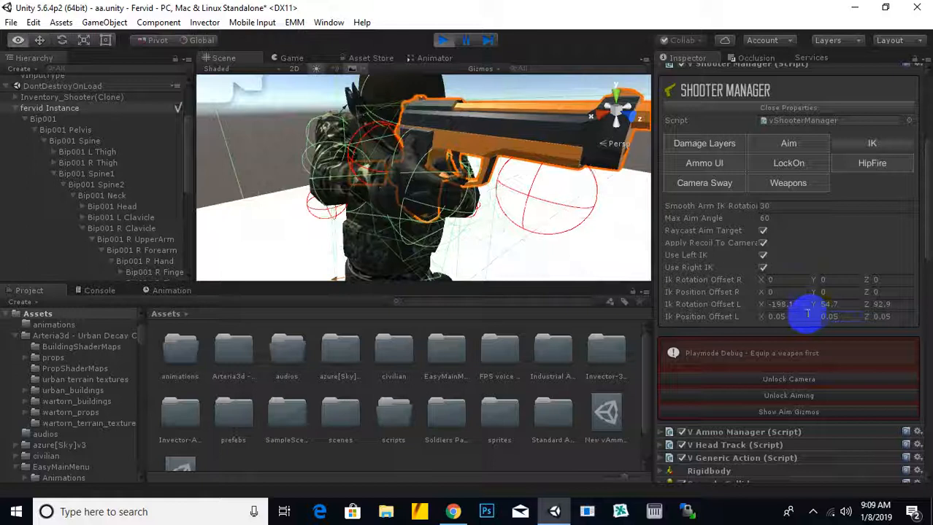
alt+drag(598, 252, 438, 213)
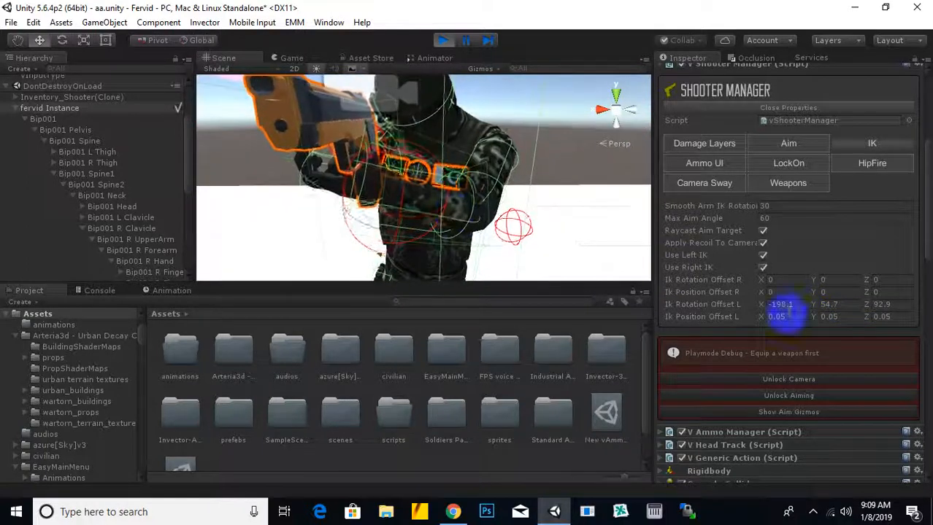
Step: Lower the Y value of Ik Position Offset L in stages to 0.02, checking the left-hand grip from different angles
click(835, 319)
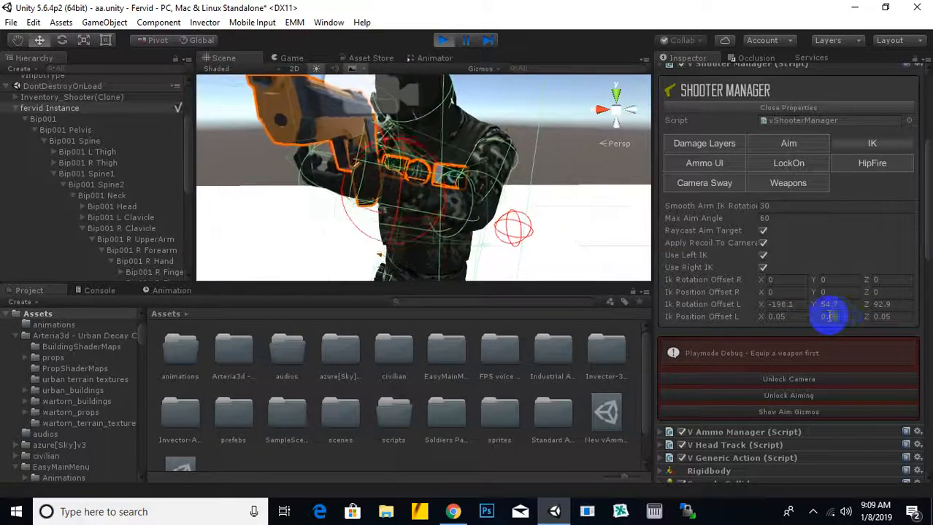
key(BackSpace)
text(6)
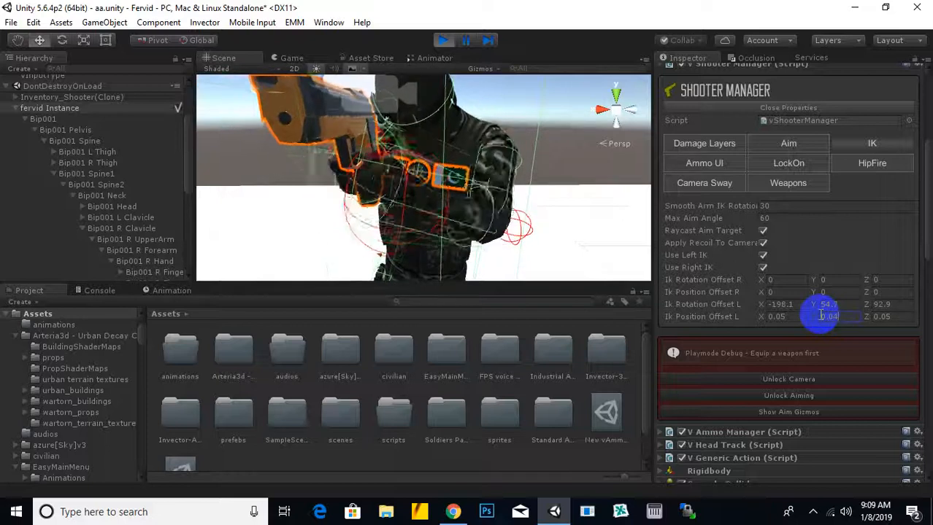
alt+drag(237, 199, 349, 203)
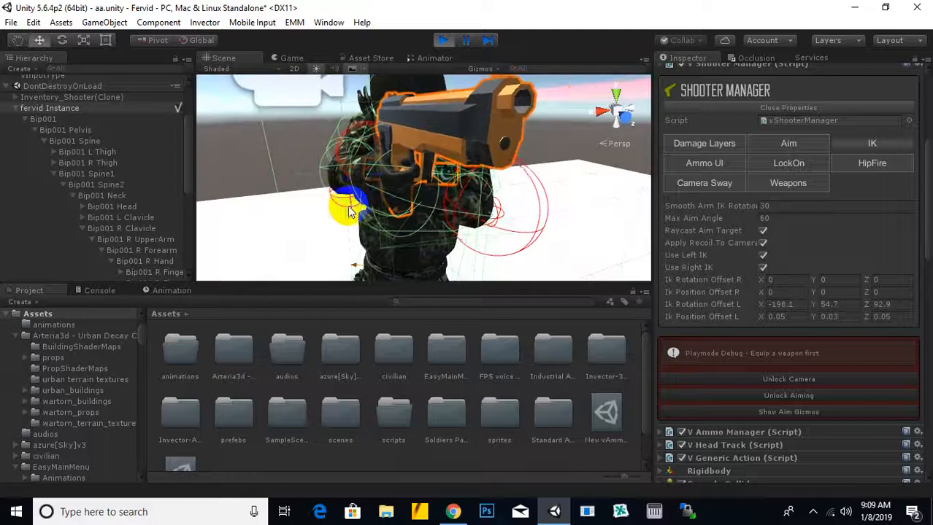
click(851, 319)
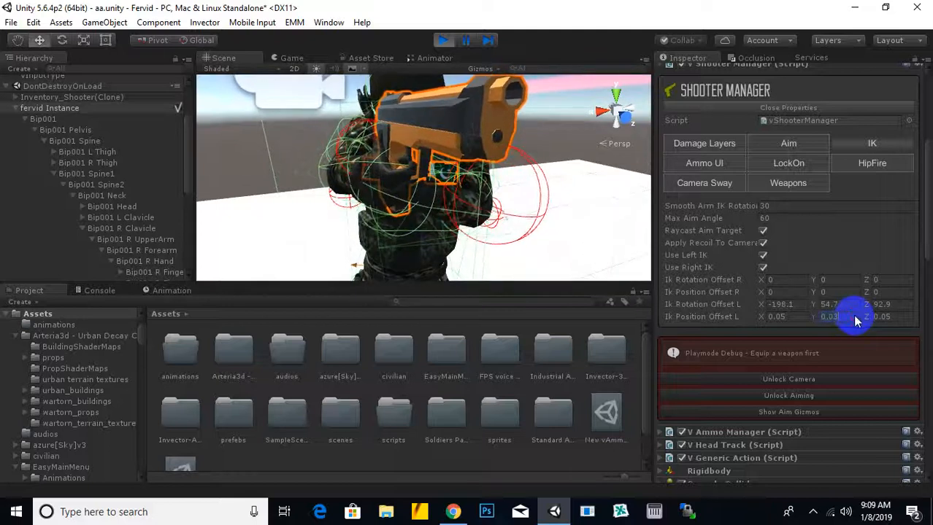
text(0.02)
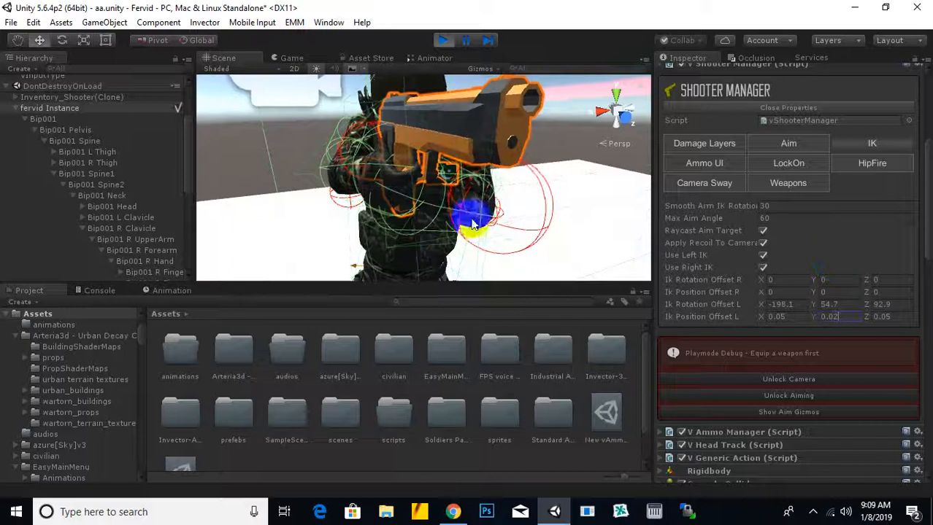
alt+drag(472, 224, 483, 246)
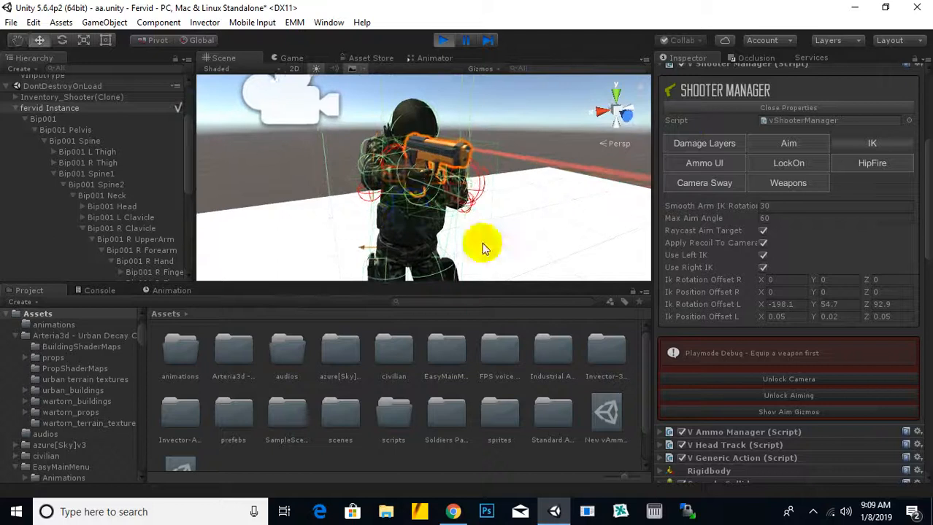
Step: Exit play mode and set the Y value of Ik Position Offset L to 0.02 in the Shooter Manager's IK settings
click(840, 317)
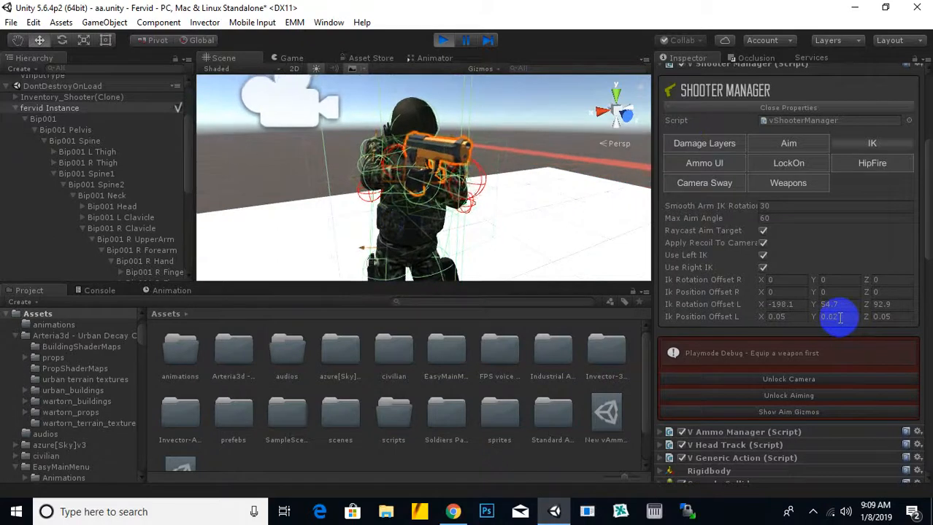
click(443, 40)
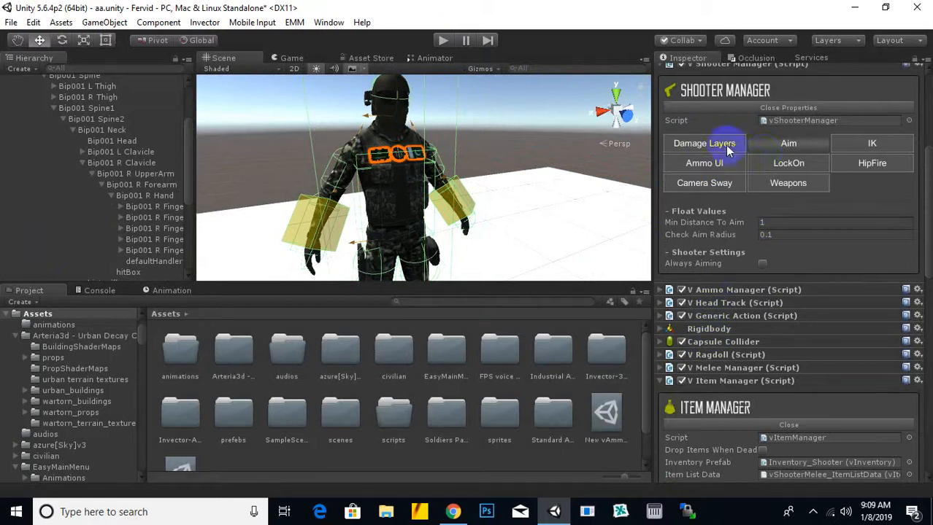
click(883, 143)
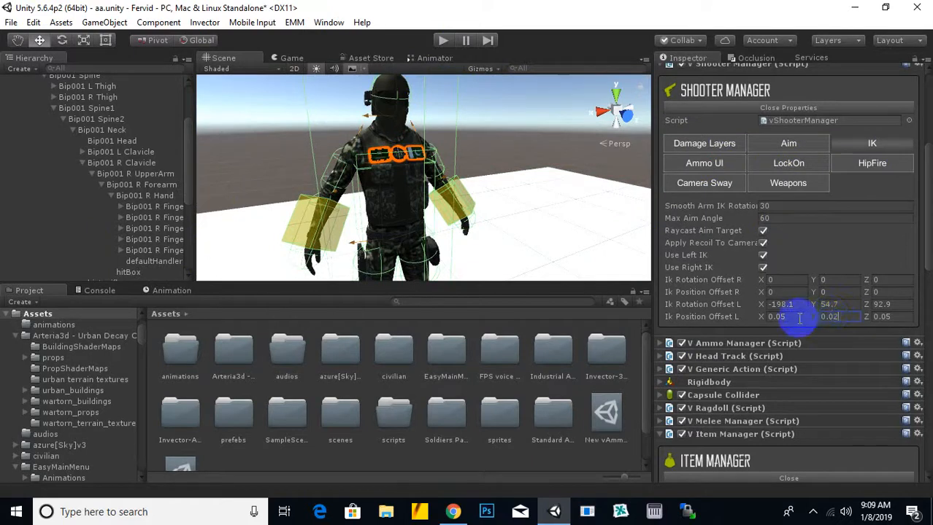
Step: Run the scene to test aiming and firing the handgun, then stop it and view the character
click(443, 41)
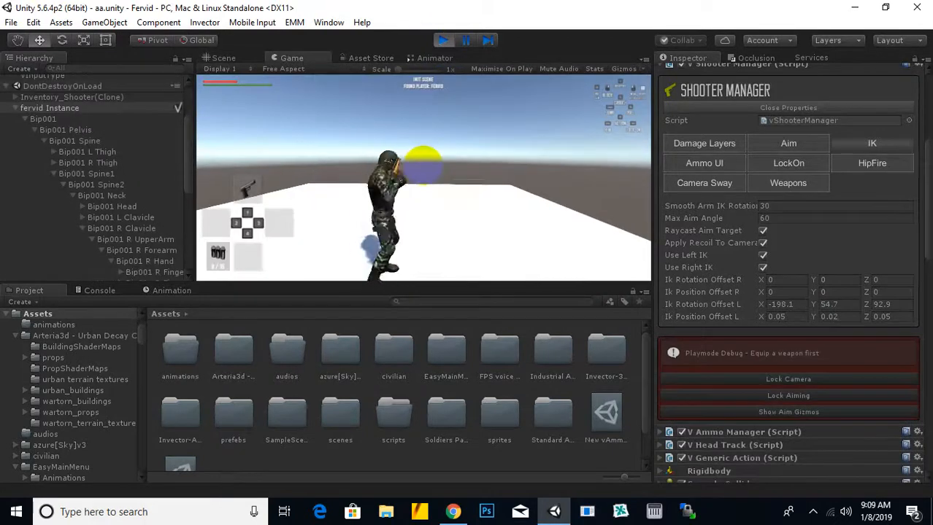
right_click(423, 166)
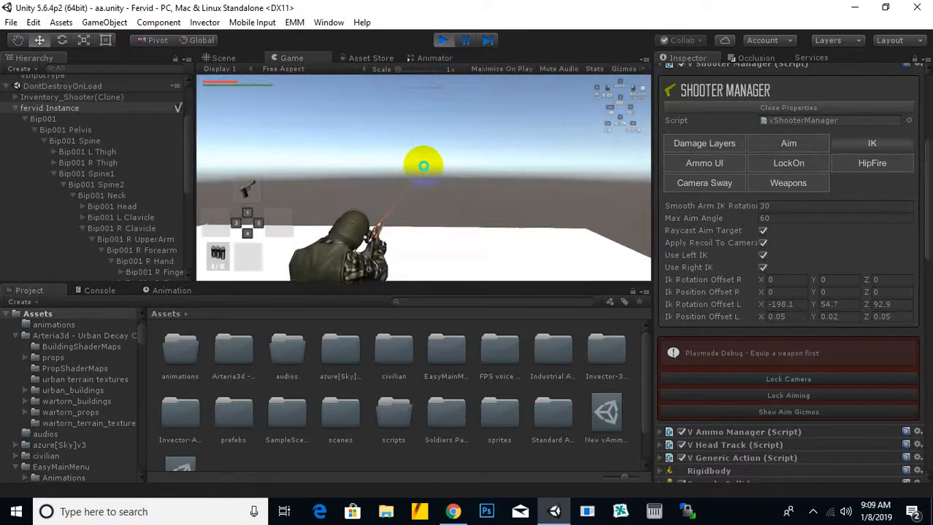
click(423, 165)
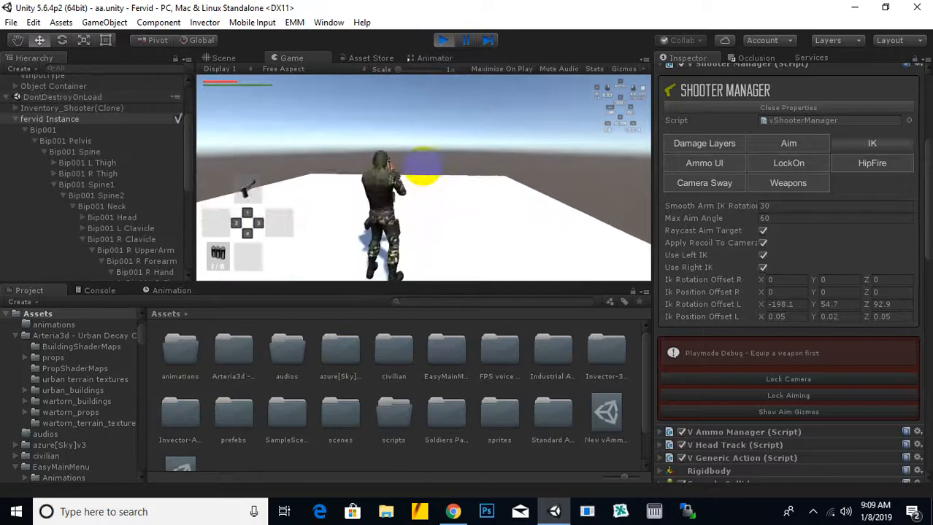
click(445, 41)
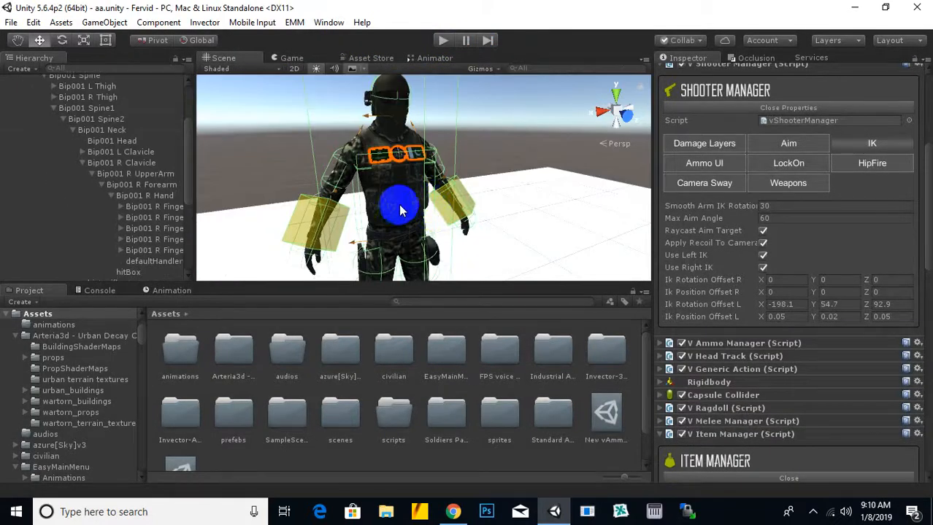
alt+drag(400, 210, 418, 208)
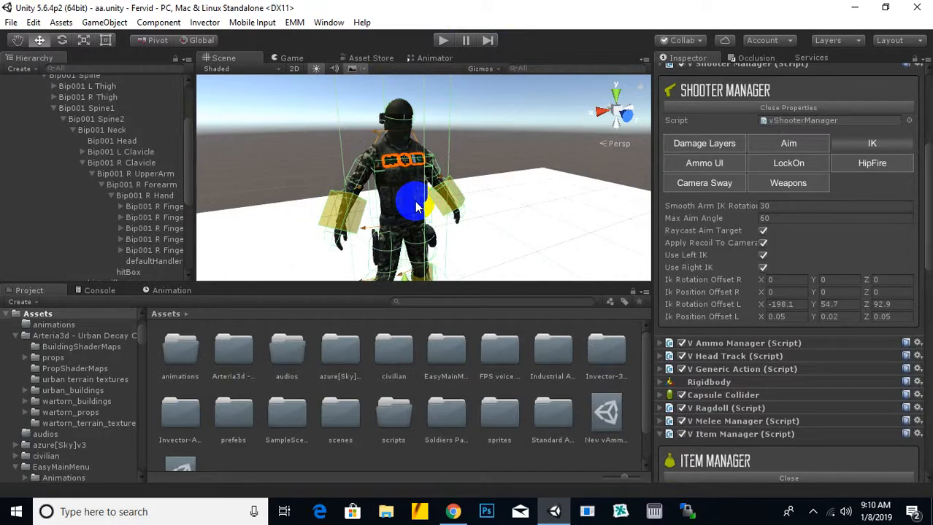
Step: Collapse the Shooter Manager properties and the Item Manager settings of the fervid character
click(841, 146)
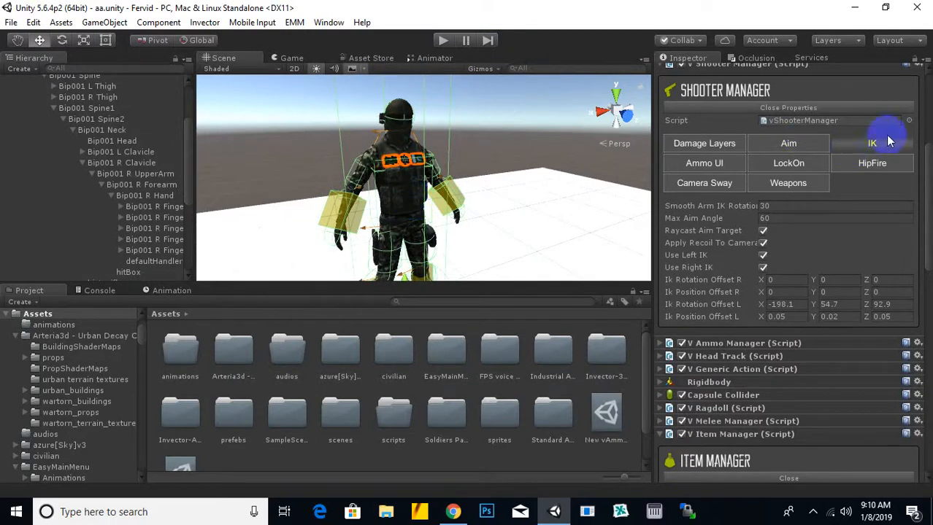
click(778, 109)
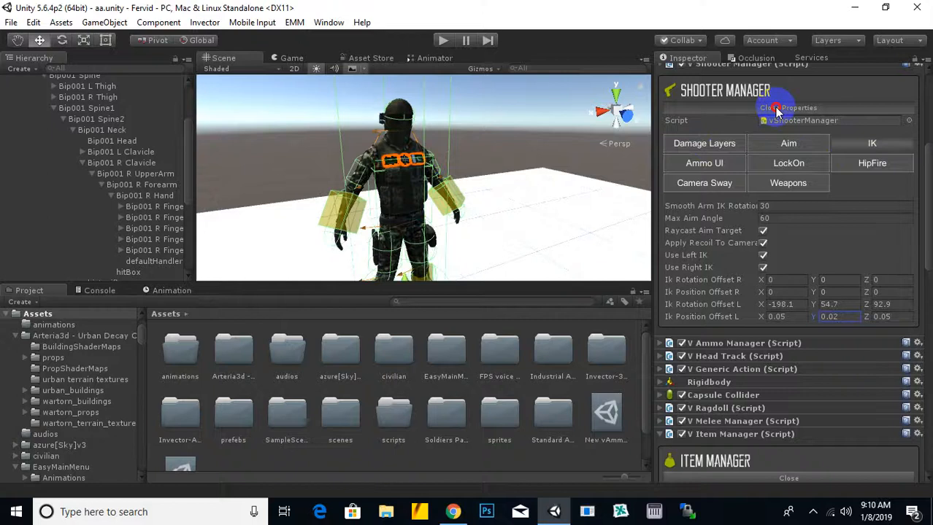
scroll(513, 186, down, 5)
middle_drag(422, 202, 448, 182)
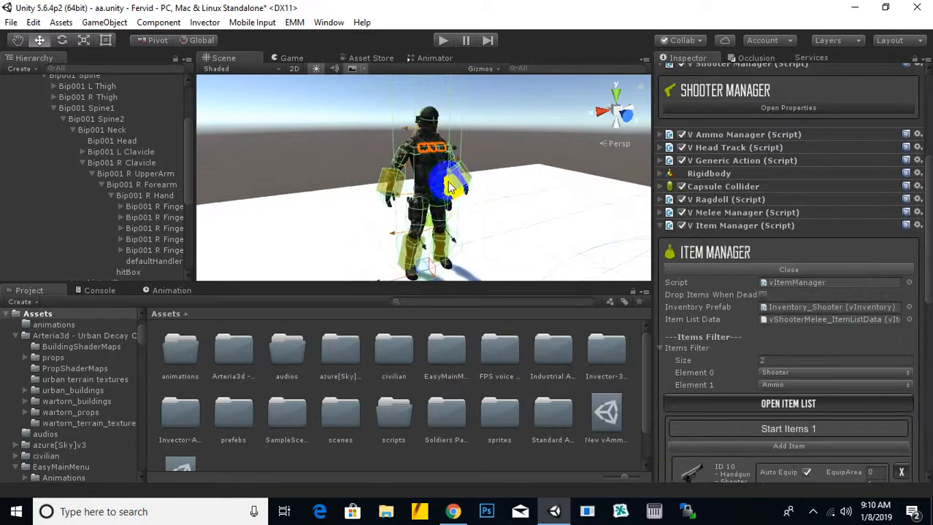
scroll(453, 191, down, 3)
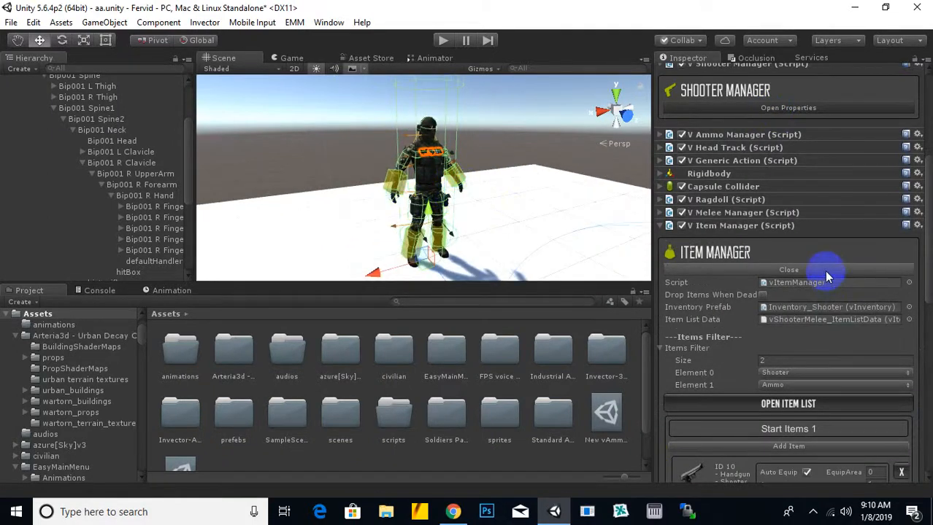
scroll(697, 347, down, 3)
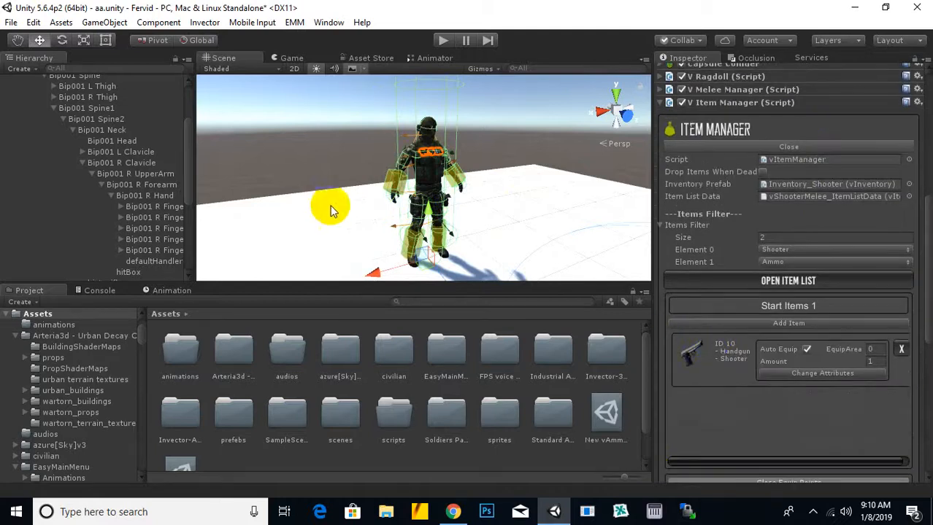
scroll(343, 205, down, 2)
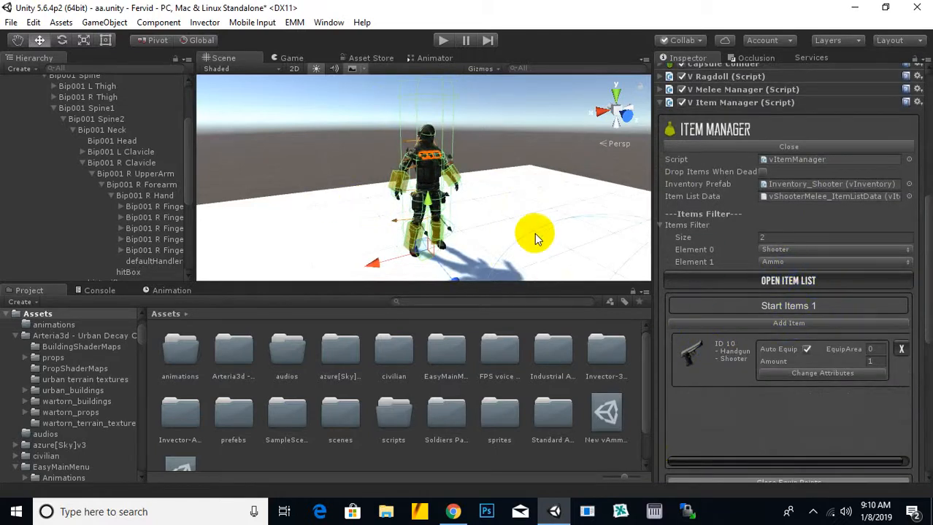
click(772, 149)
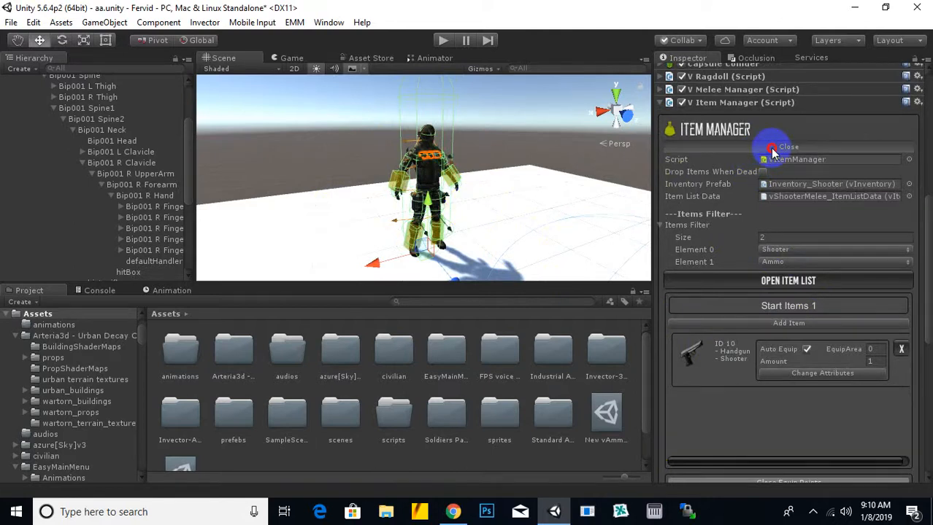
click(772, 150)
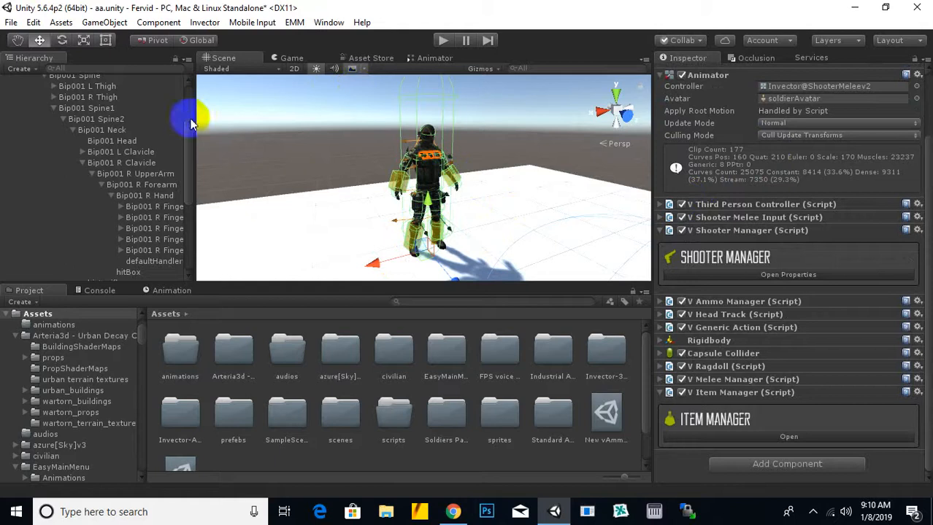
Step: Add Invector's Basic Locomotion FootStep component to the fervid character
scroll(148, 247, up, 2)
click(83, 126)
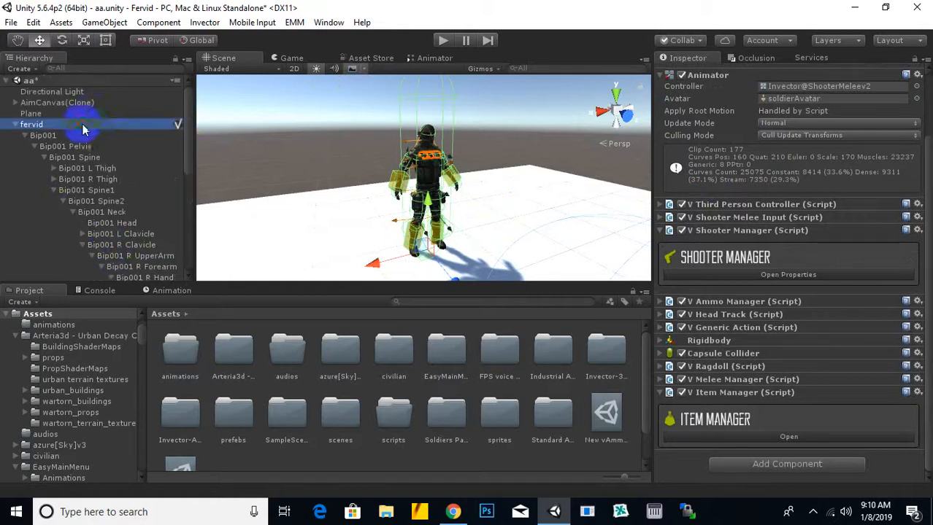
click(206, 22)
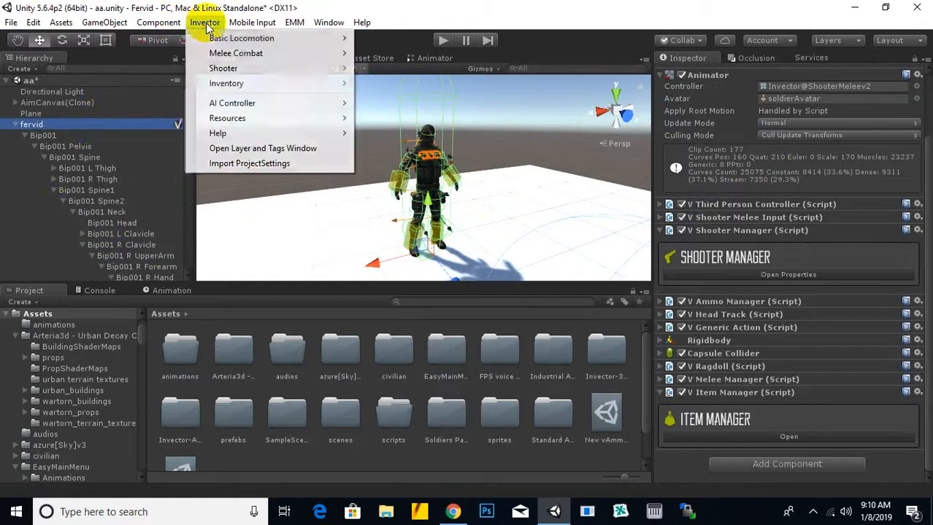
mouse_move(223, 40)
mouse_move(385, 57)
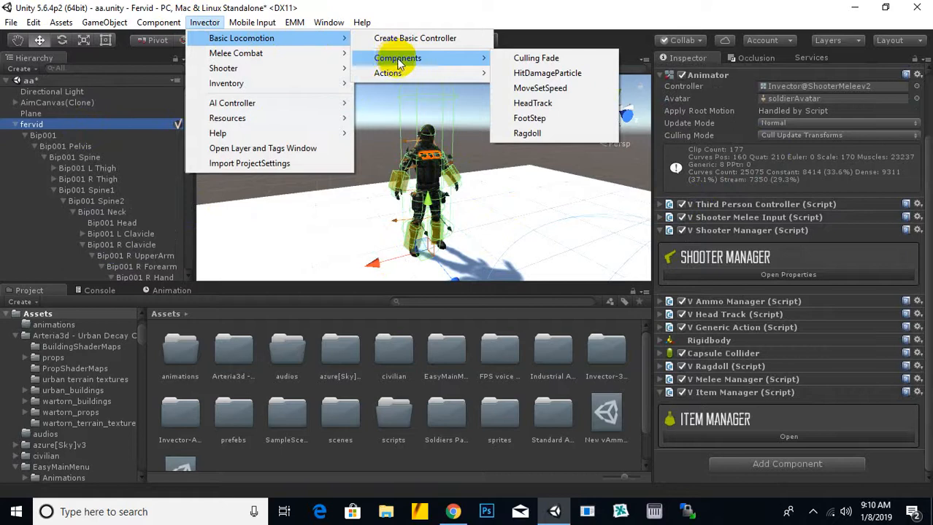
click(536, 119)
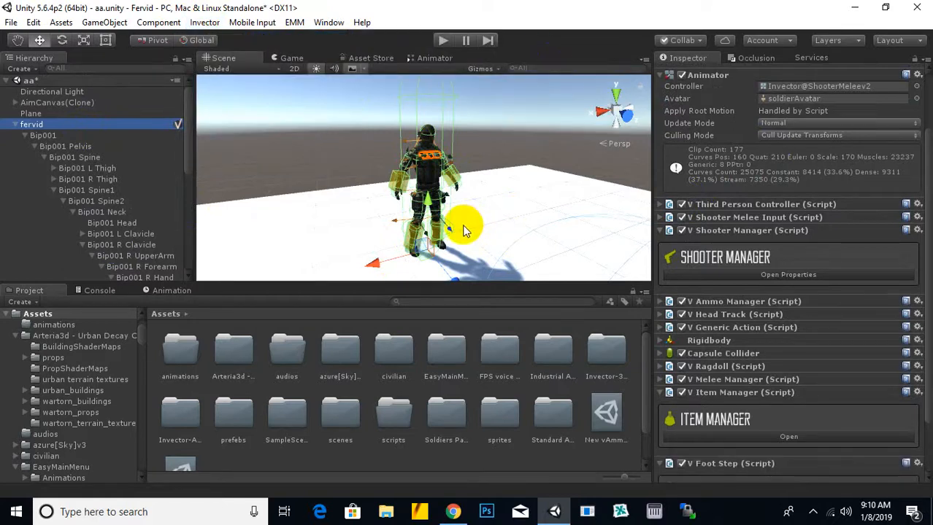
scroll(471, 223, down, 2)
scroll(771, 361, down, 3)
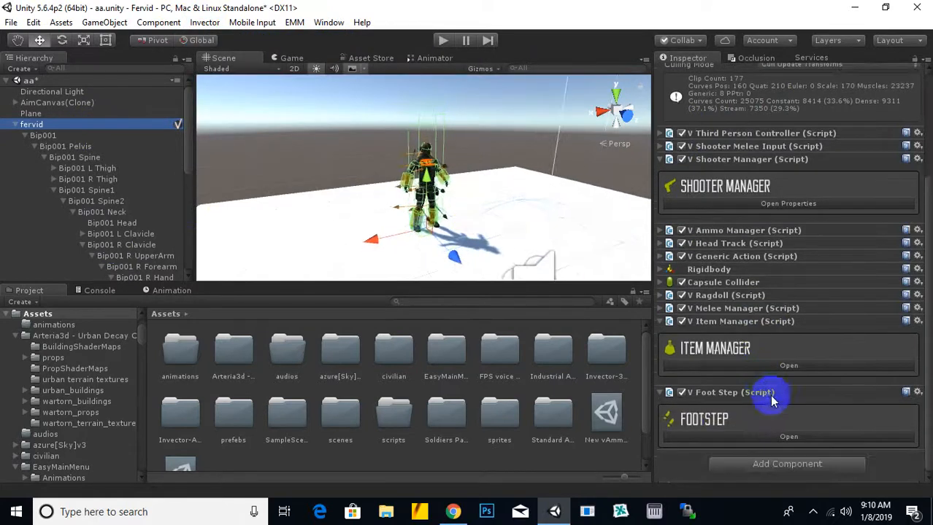
Step: Open the FootStep component's settings and choose defaultSurface as the Default Surface
click(789, 436)
scroll(832, 314, down, 5)
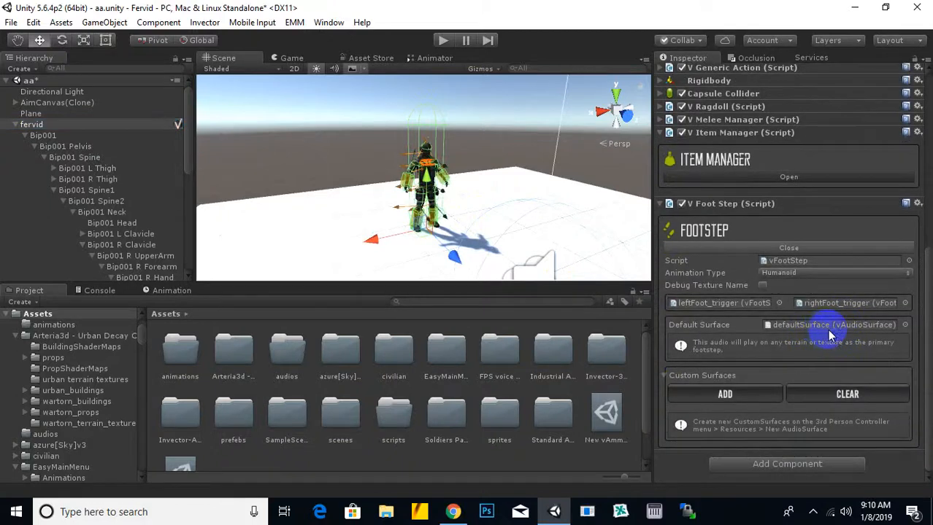
click(905, 326)
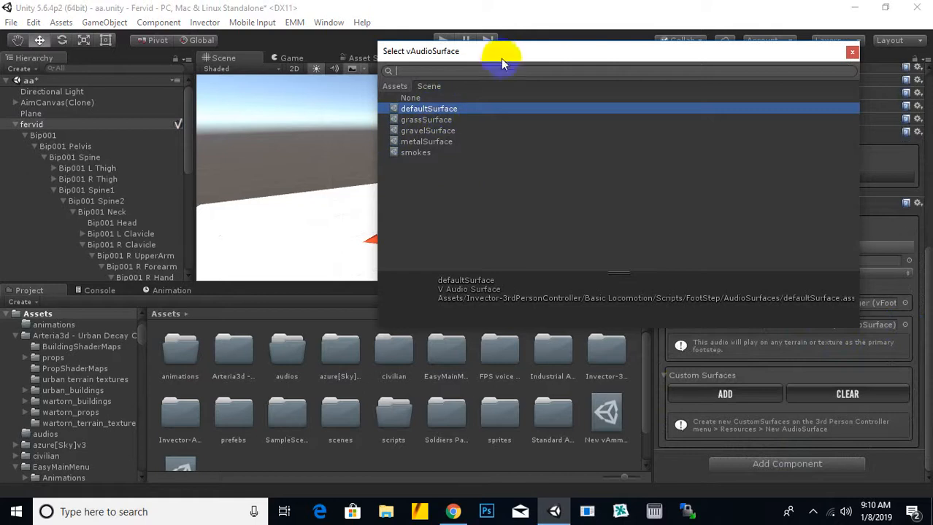
drag(501, 59, 566, 64)
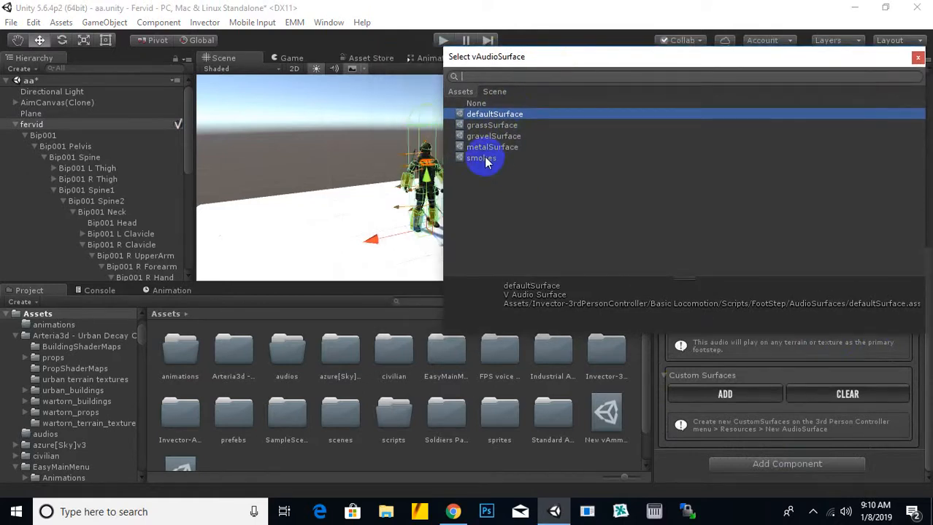
double_click(496, 115)
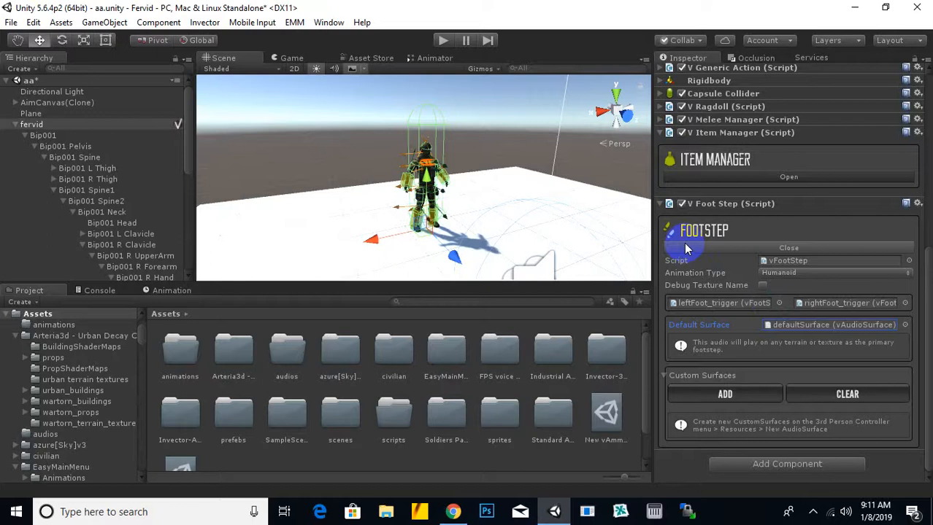
Step: Add an empty custom surface slot to the FootStep component, then clear the custom surfaces list
click(724, 395)
scroll(741, 376, down, 1)
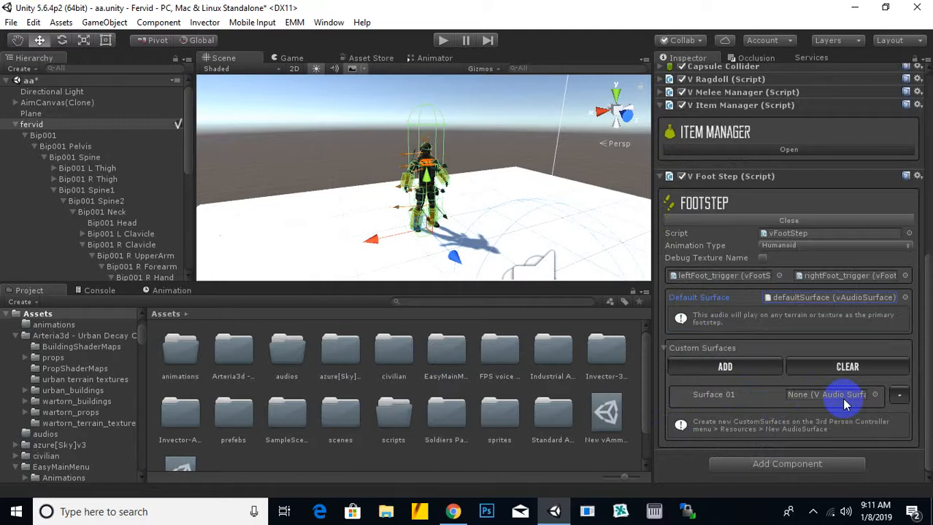
click(849, 369)
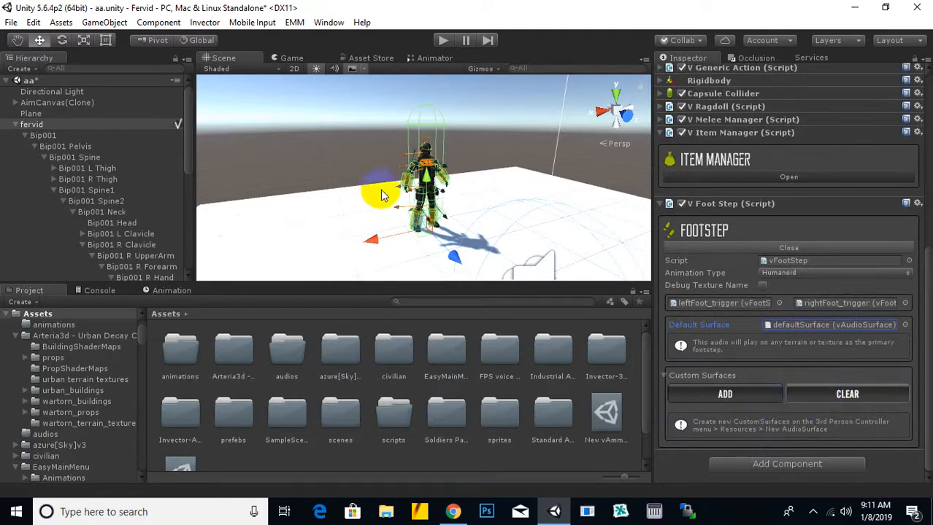
scroll(485, 216, down, 1)
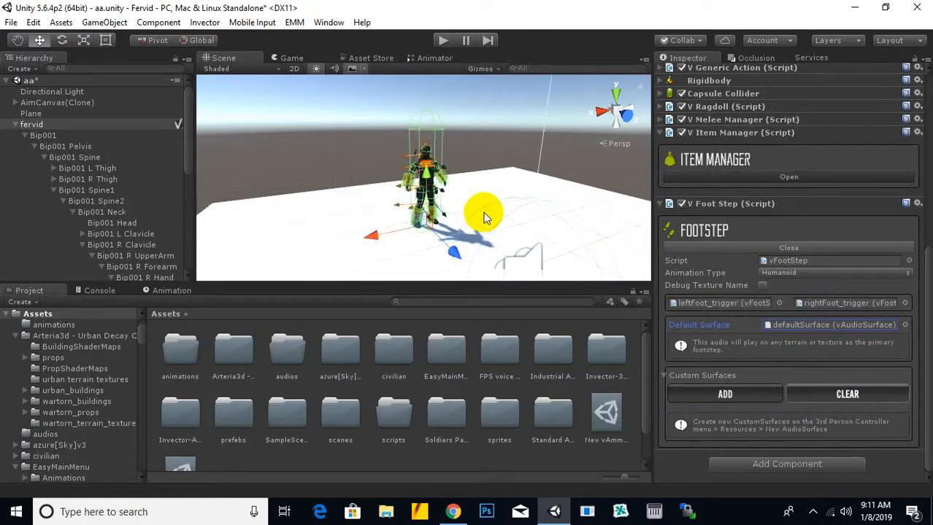
middle_drag(487, 216, 481, 179)
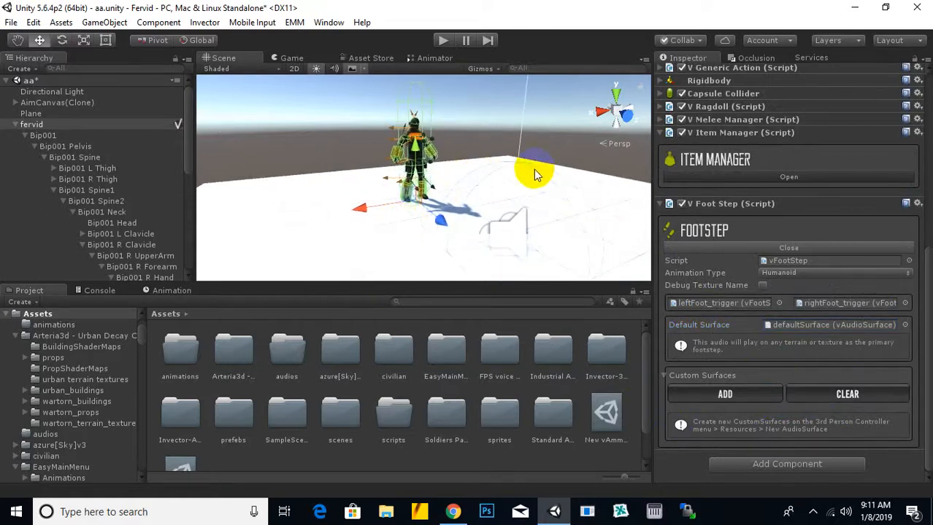
click(387, 222)
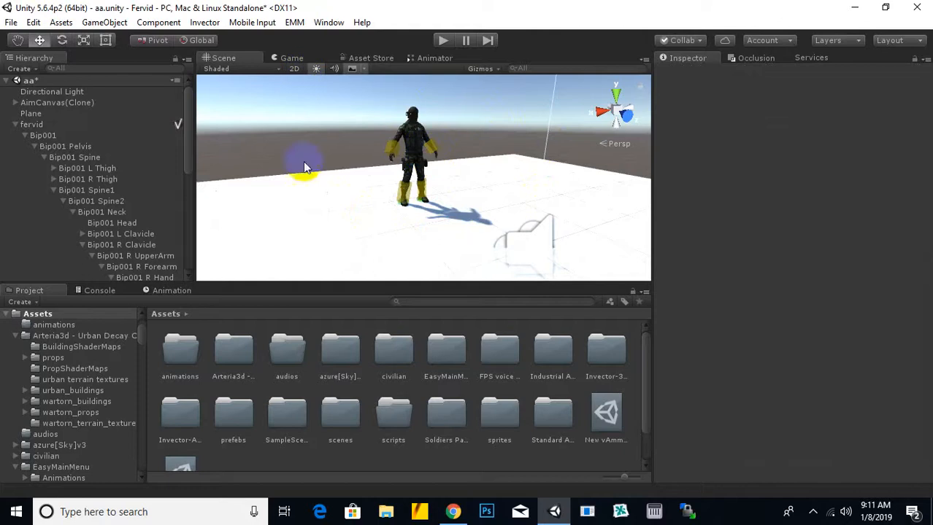
Step: Add Invector's Ladder Action component to the fervid character and open its properties
click(42, 127)
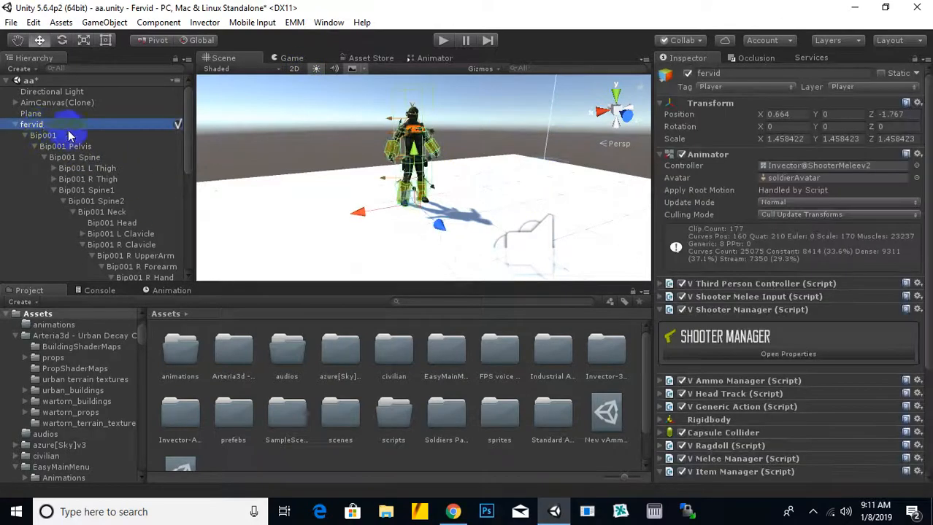
click(207, 23)
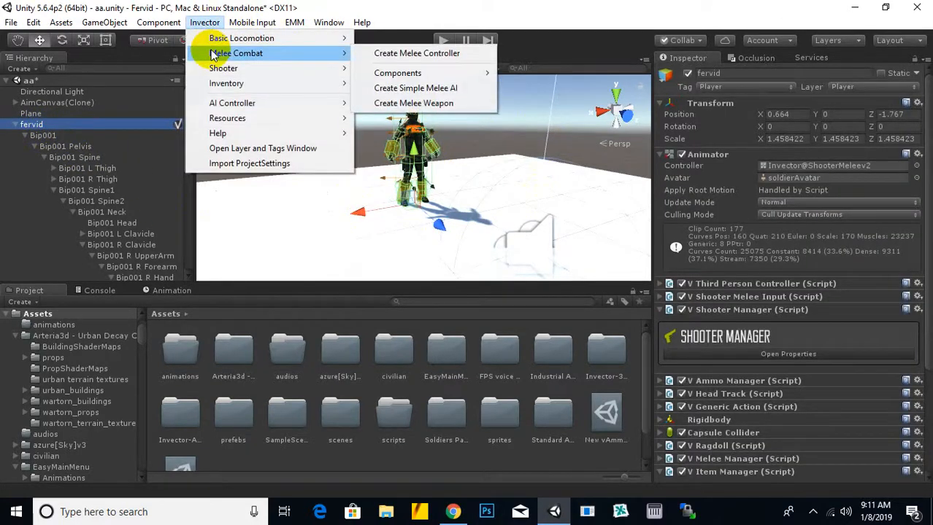
mouse_move(299, 38)
mouse_move(394, 58)
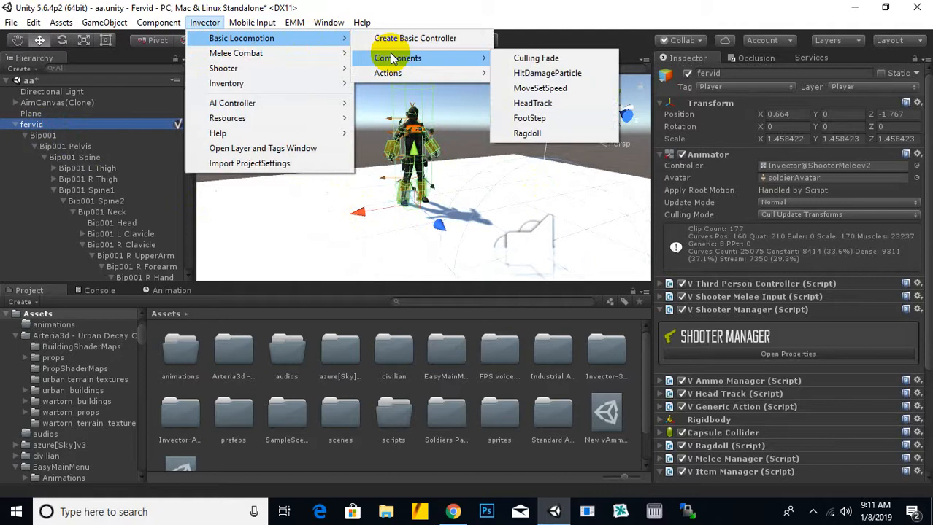
mouse_move(388, 75)
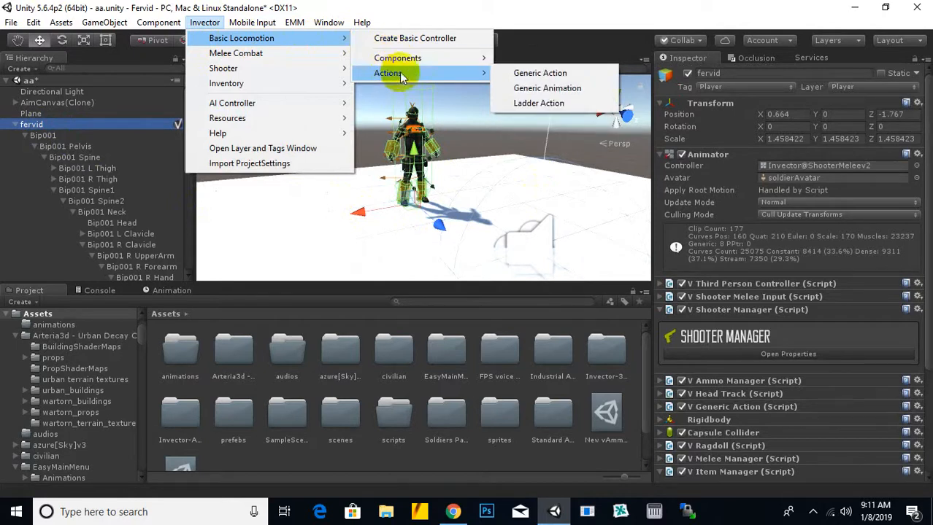
click(522, 104)
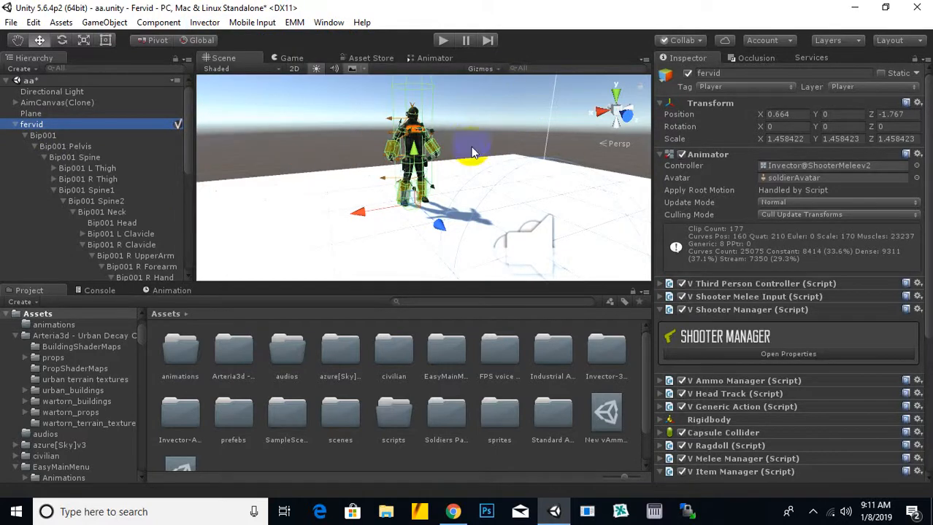
scroll(864, 453, down, 5)
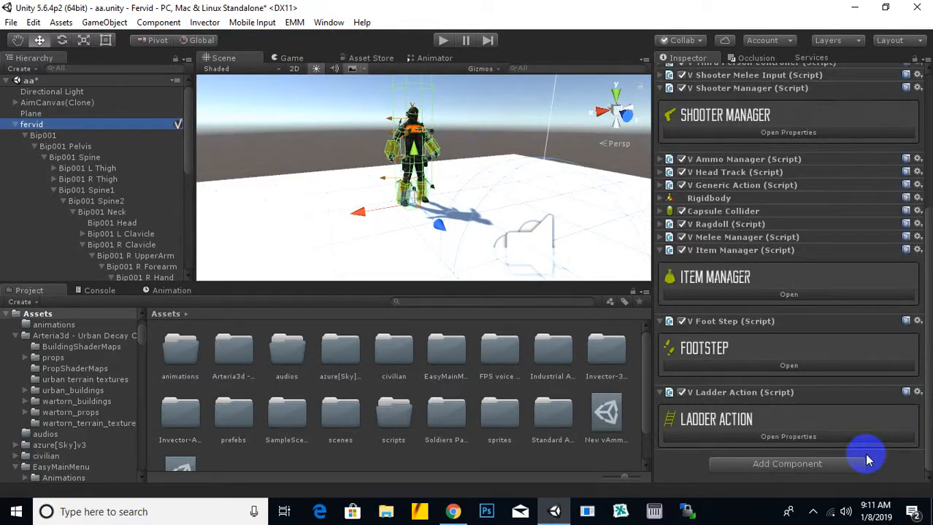
click(809, 438)
scroll(818, 410, down, 3)
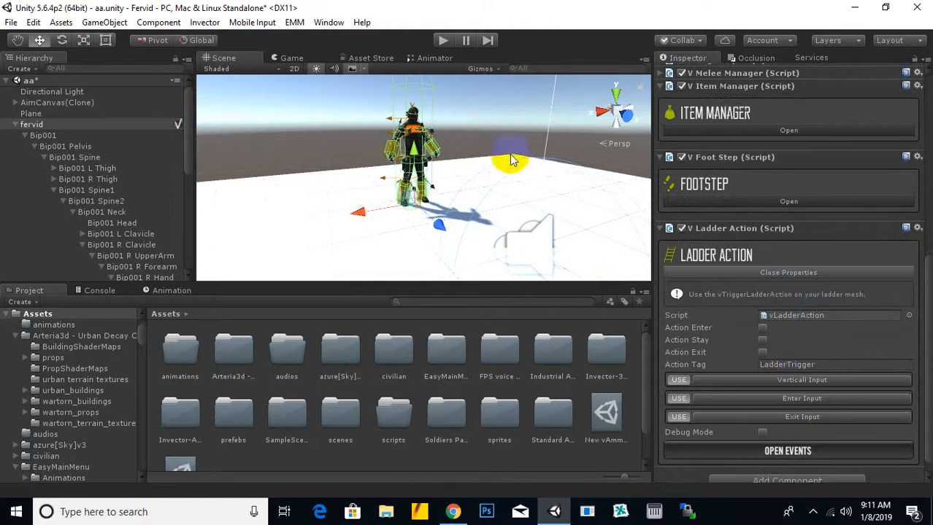
Step: Add Invector's Generic Animation component to the fervid character and open its properties
click(212, 22)
mouse_move(225, 43)
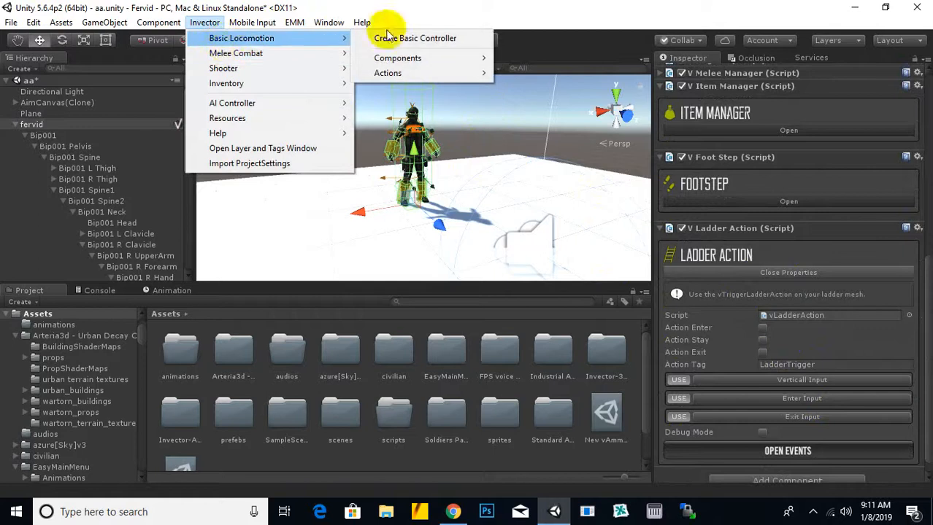
mouse_move(406, 71)
click(540, 89)
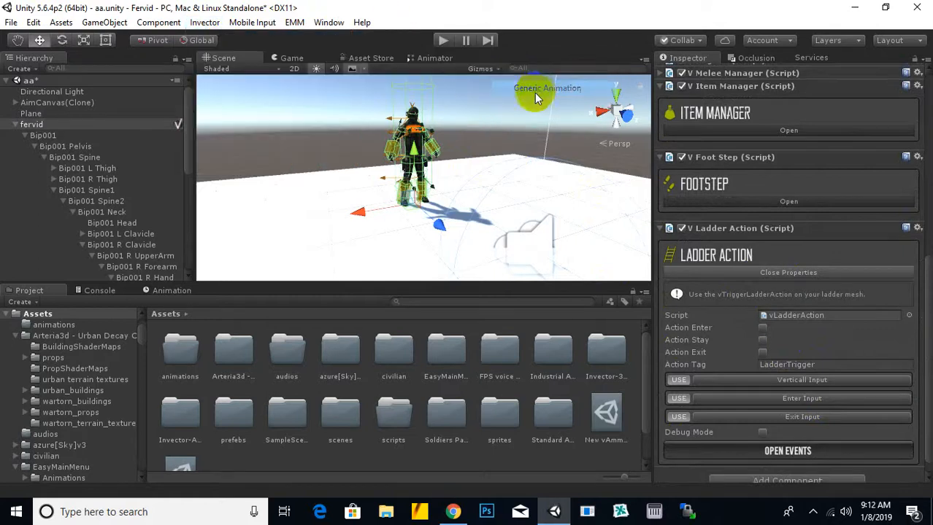
scroll(722, 404, down, 3)
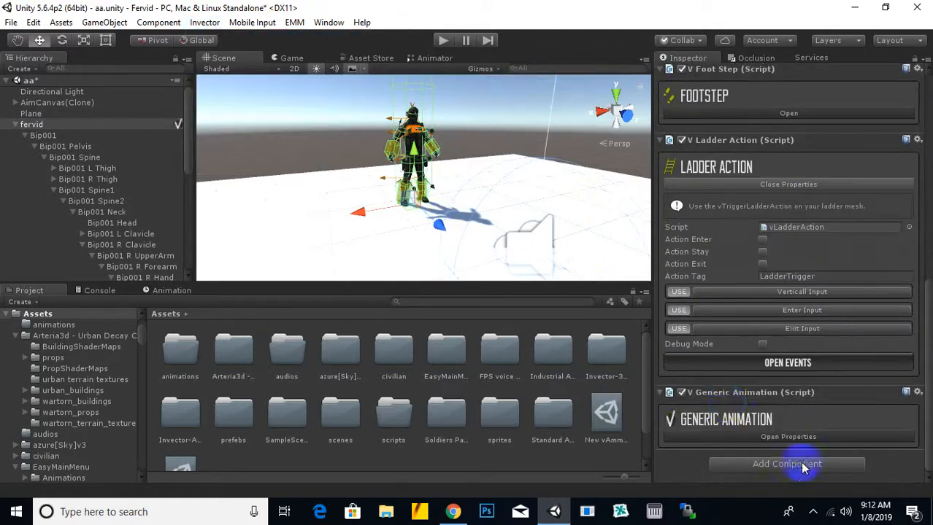
click(795, 437)
scroll(794, 420, down, 3)
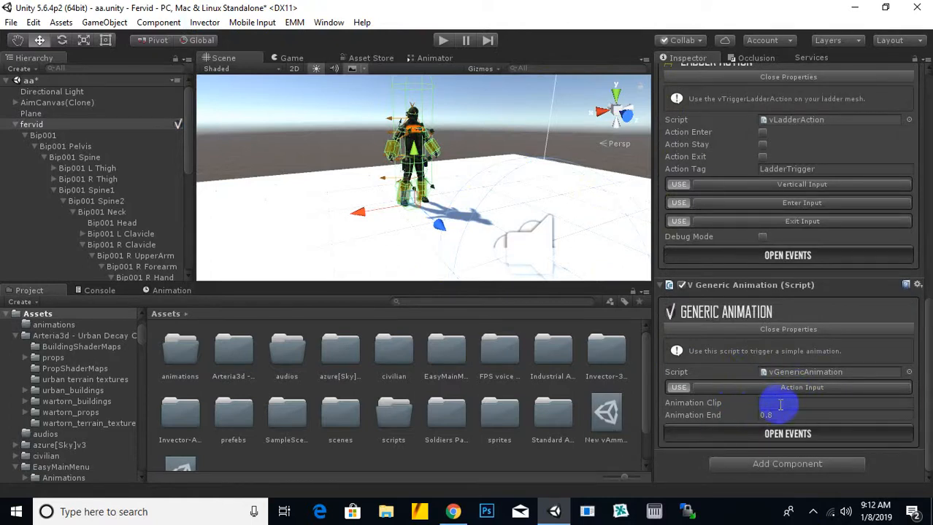
scroll(527, 232, down, 3)
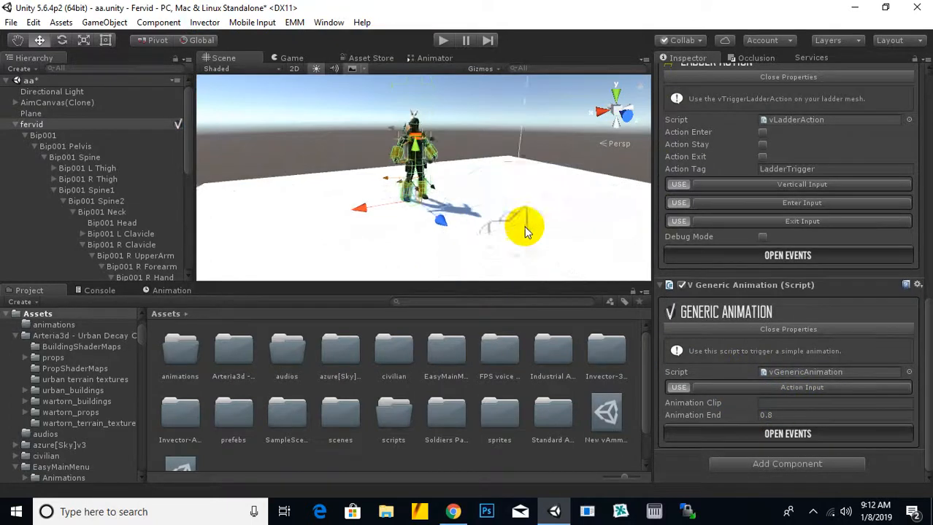
middle_drag(421, 227, 485, 246)
scroll(518, 228, up, 4)
scroll(529, 218, up, 2)
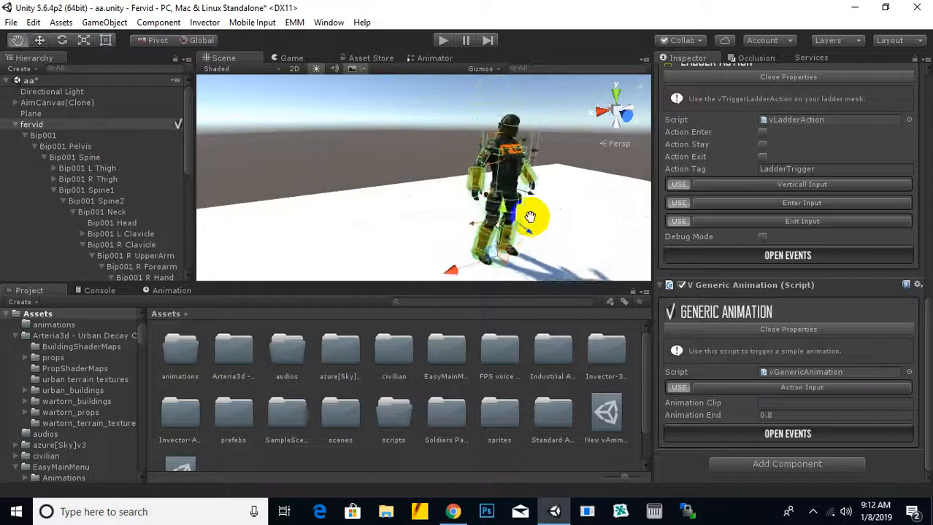
Step: Add Invector's HitDamageParticle component to the fervid character
middle_drag(530, 217, 409, 172)
scroll(528, 216, down, 3)
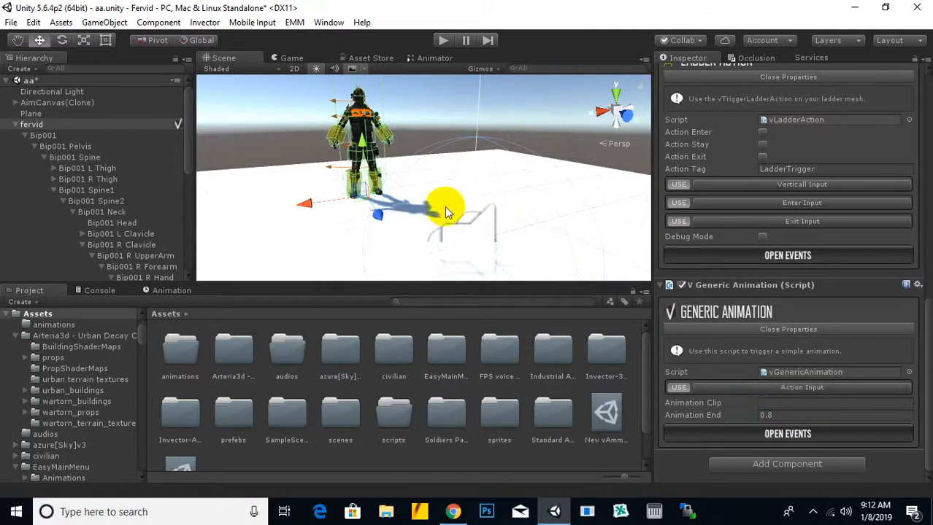
scroll(438, 210, down, 1)
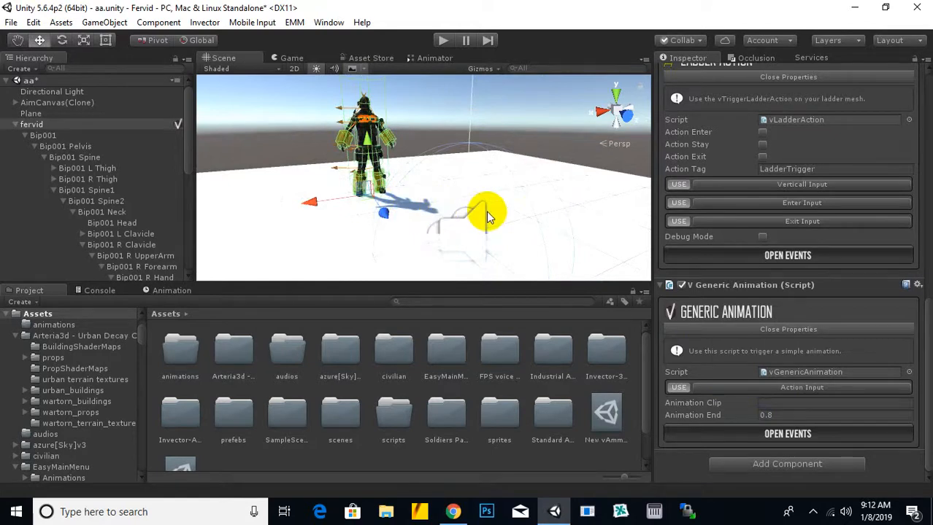
click(208, 23)
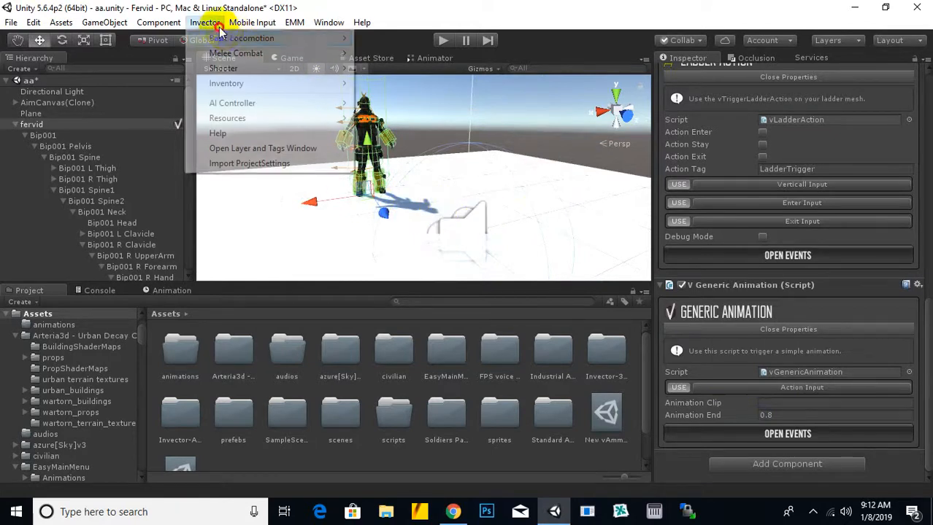
mouse_move(241, 44)
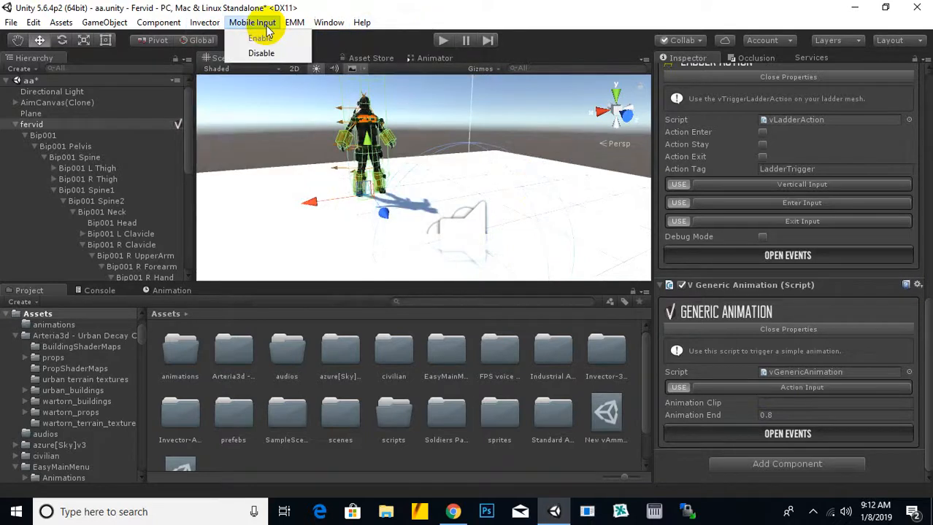
mouse_move(392, 74)
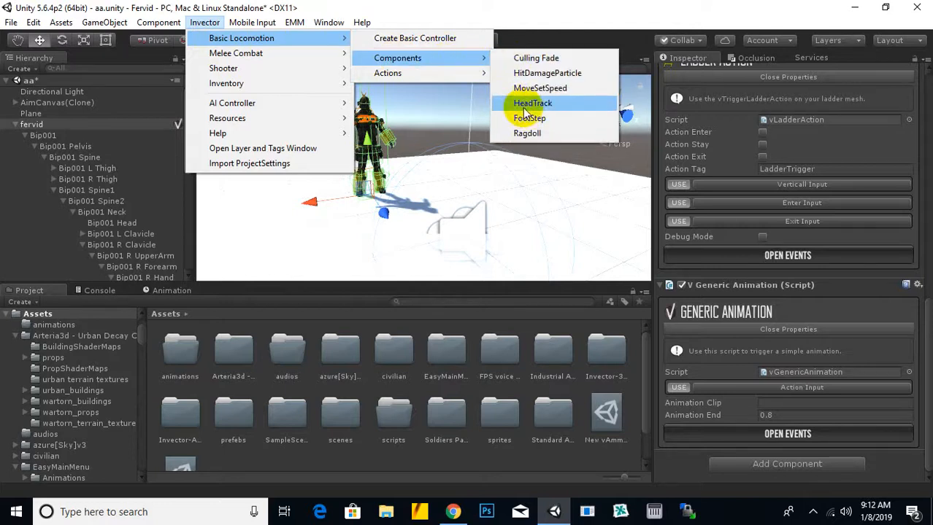
click(540, 75)
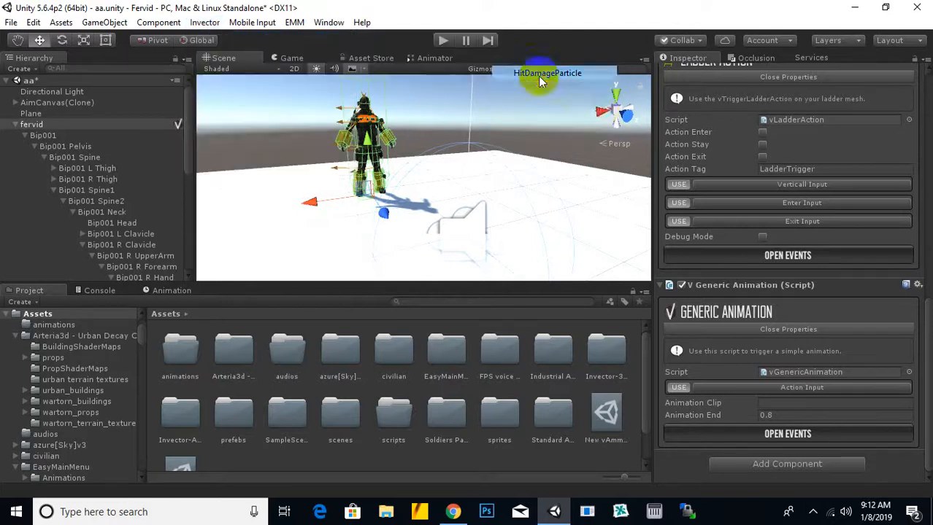
Step: Open the Hit Damage Particle component's properties and check its default effect and Custom Damage Effects list
scroll(788, 360, up, 3)
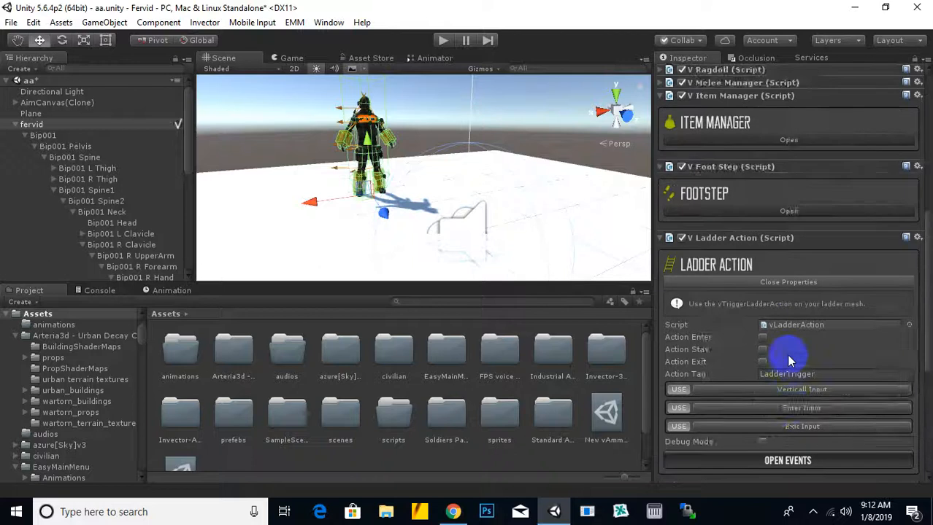
scroll(789, 360, up, 5)
scroll(789, 360, up, 6)
scroll(788, 359, down, 15)
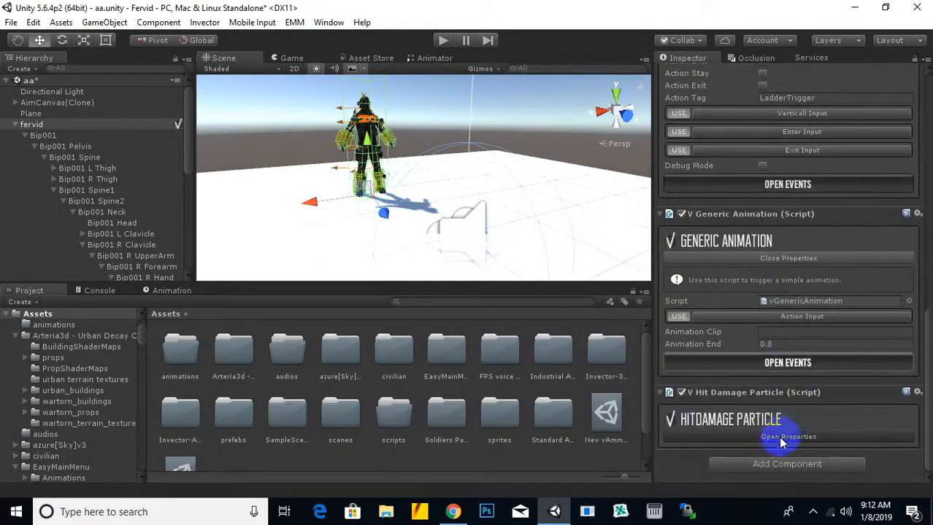
click(784, 437)
scroll(803, 416, down, 2)
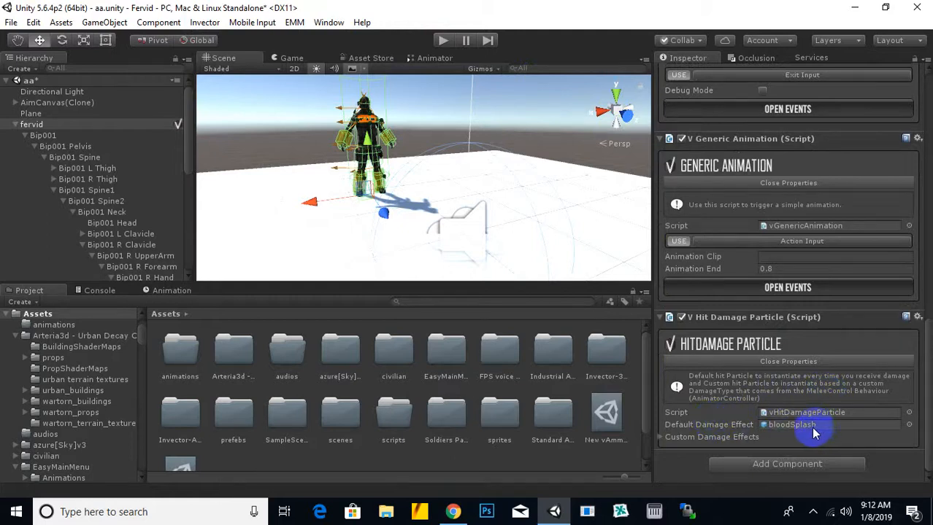
click(661, 438)
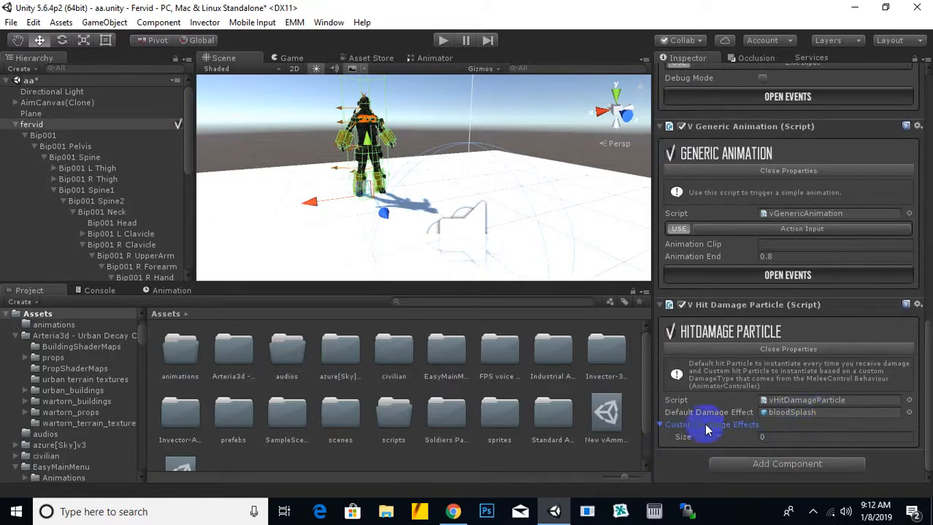
click(665, 425)
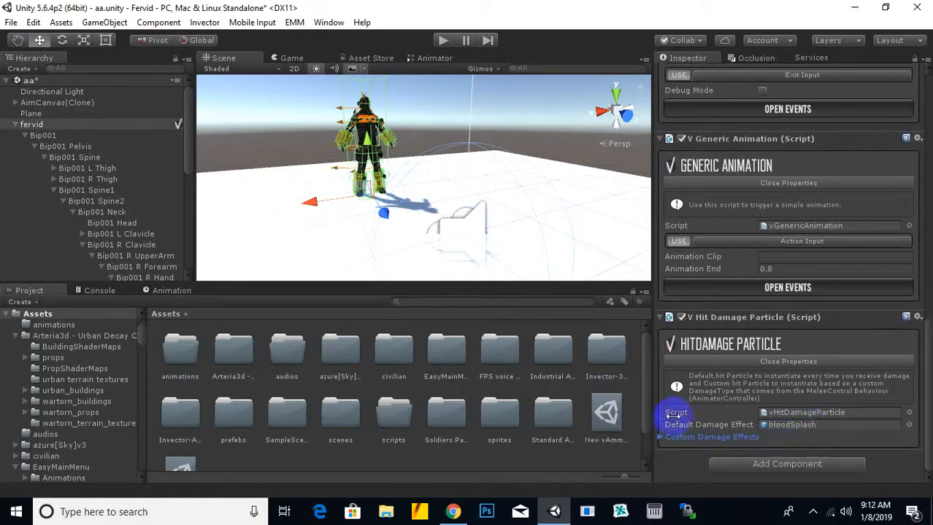
Step: Play-test the scene by running the fervid character in all directions and jumping, then stop the test
click(443, 40)
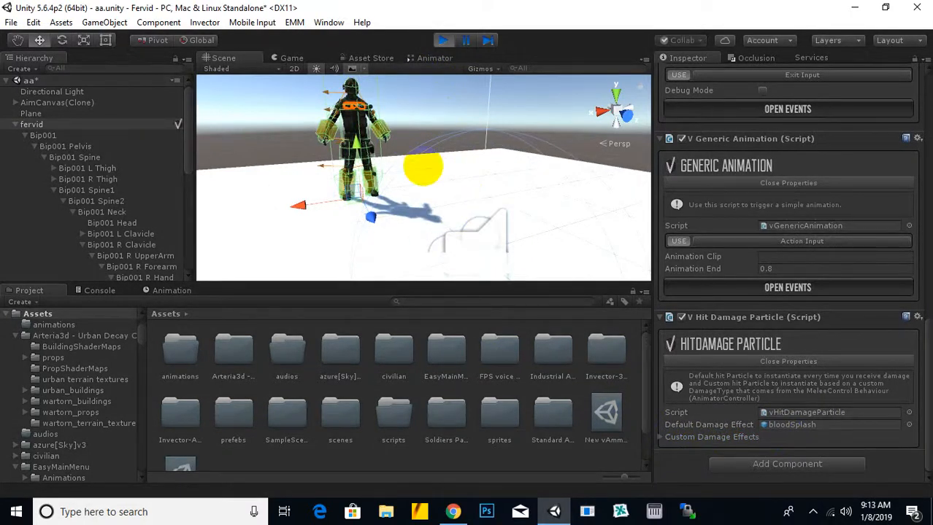
key(w)
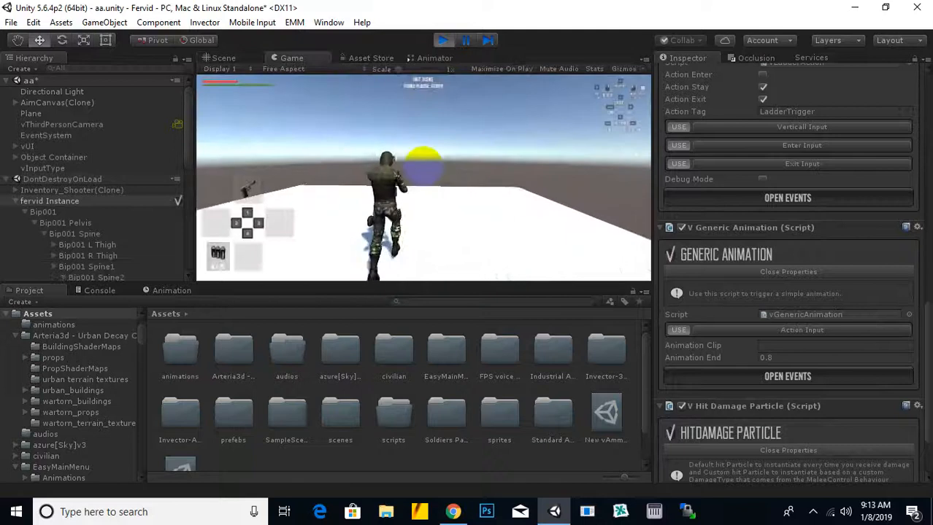
key(d)
key(s)
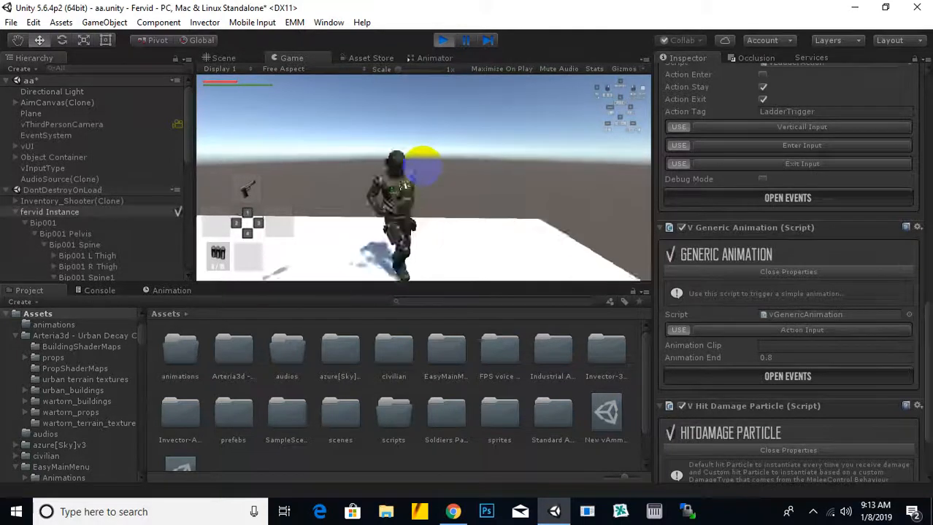
key(space)
key(a)
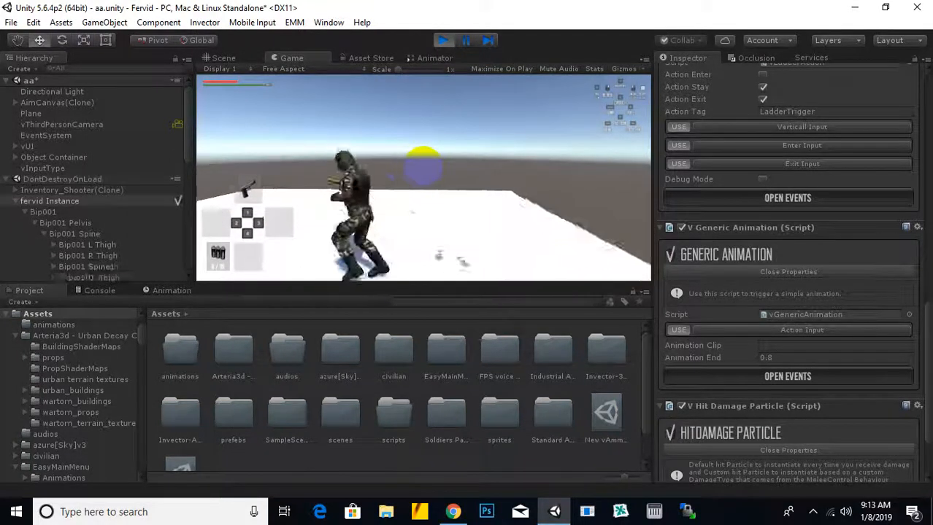
key(d)
key(w)
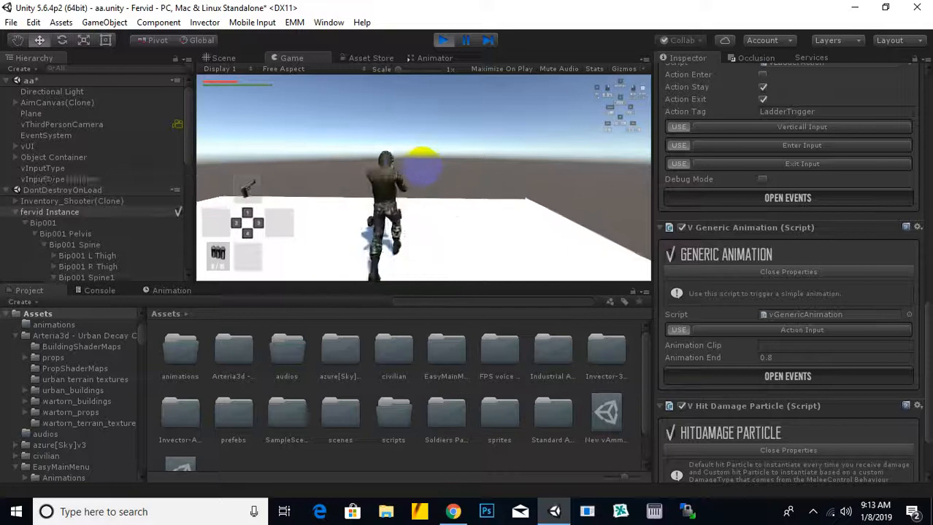
key(s)
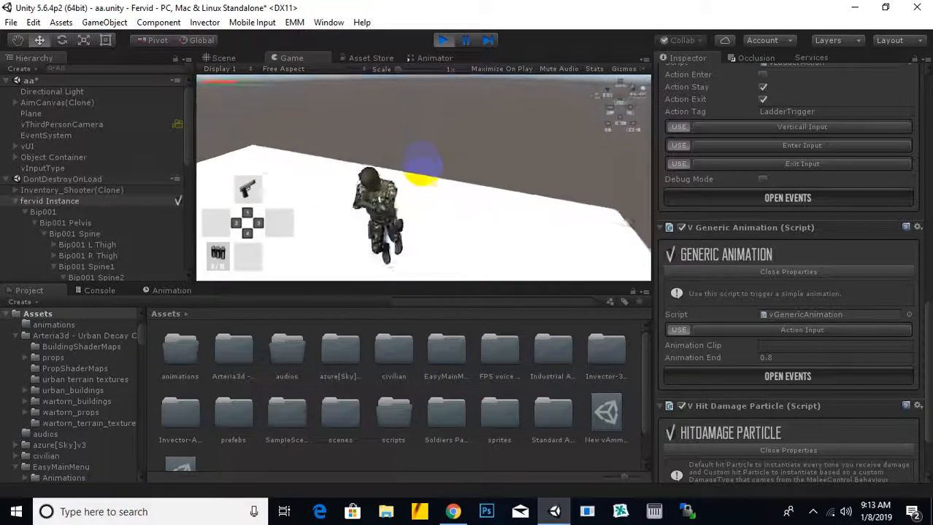
key(w)
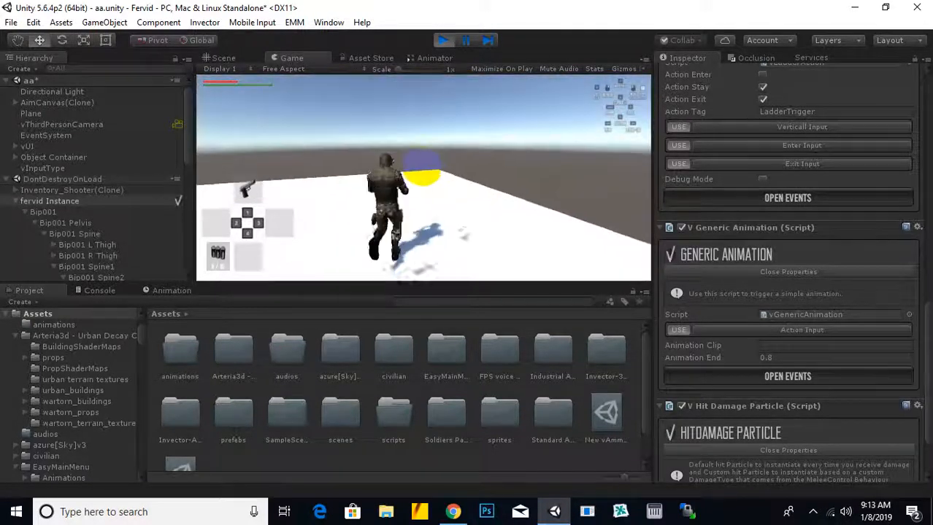
key(s)
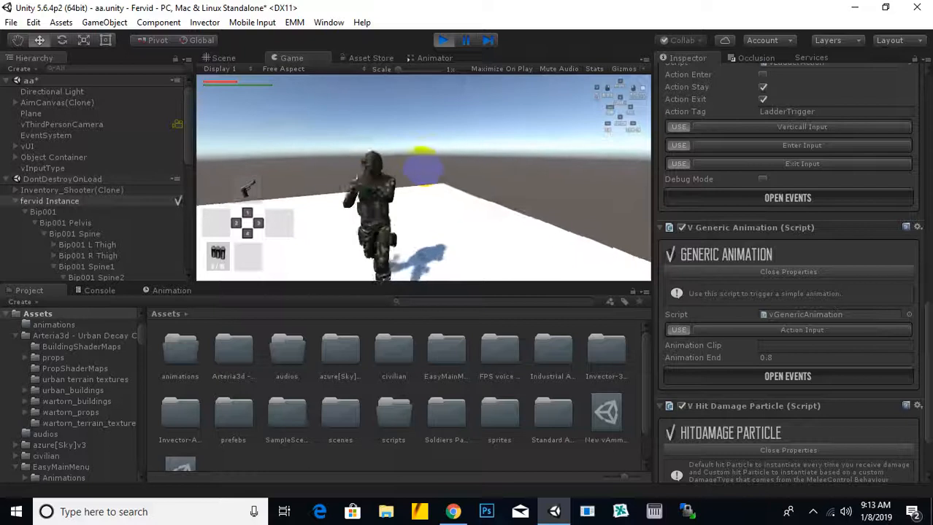
key(d)
key(w)
key(s)
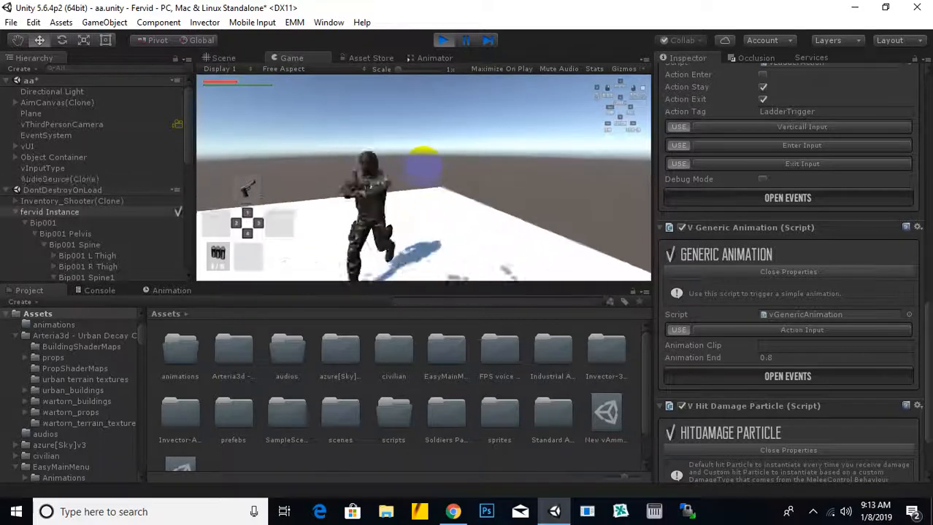
key(d)
key(w)
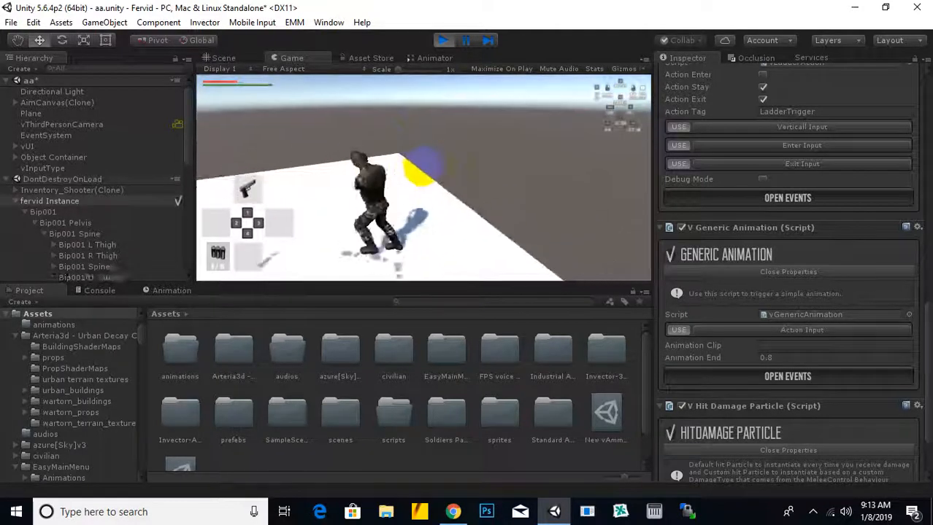
key(s)
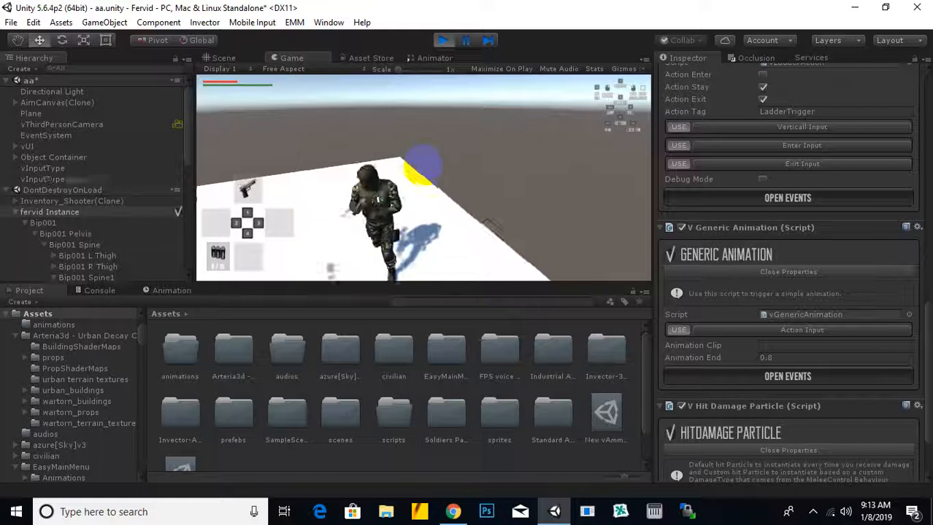
key(space)
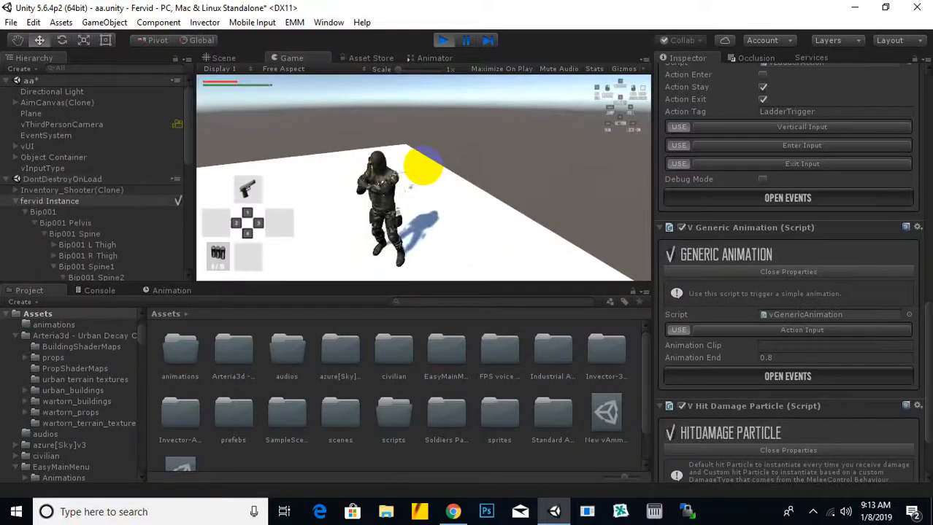
click(443, 40)
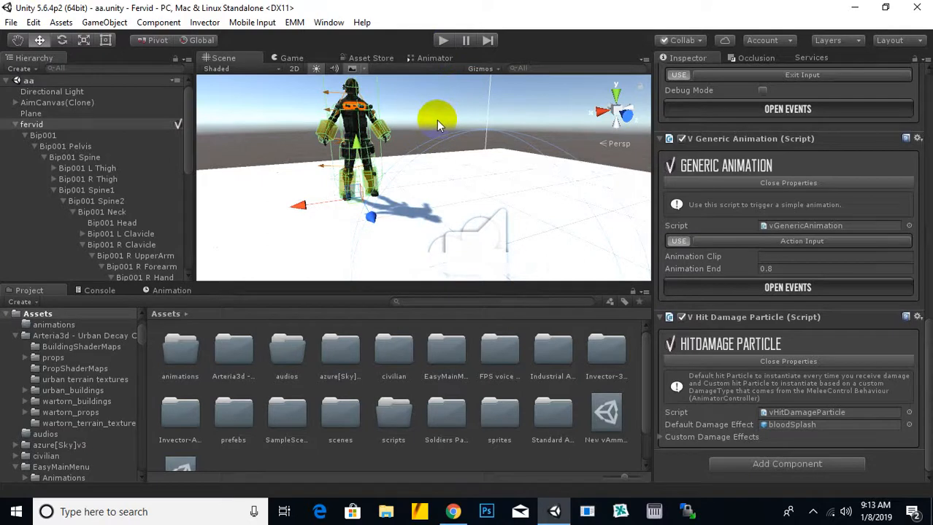
scroll(436, 121, down, 2)
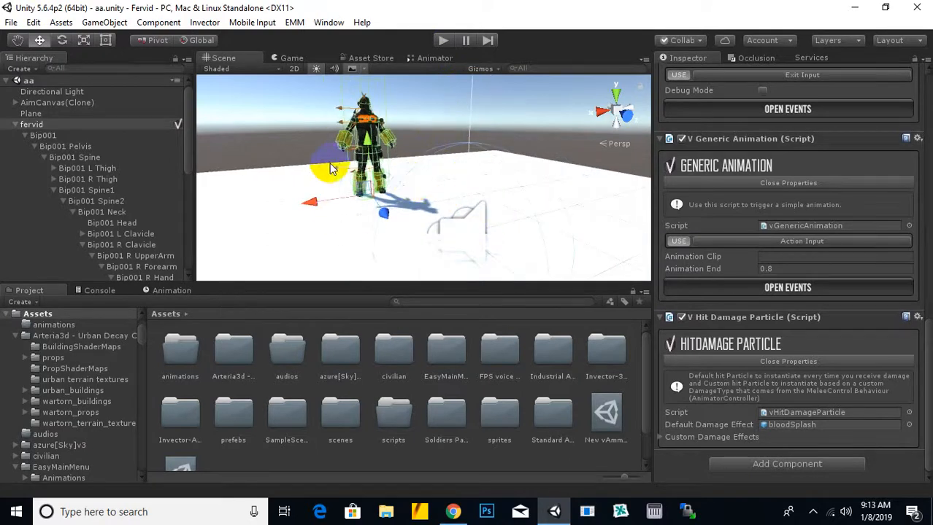